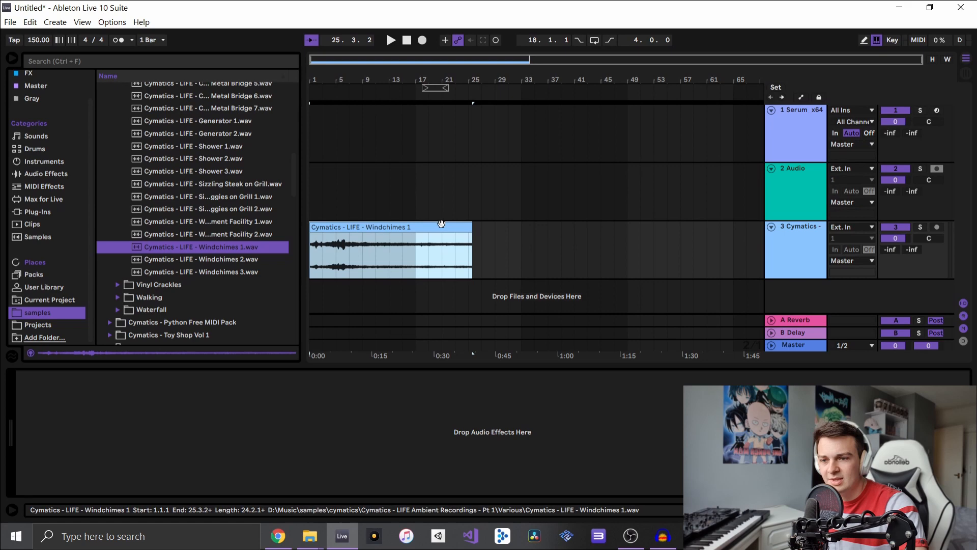
Step: Add the Sizzling Veggies on Grill 1 sample at bar 1 on a new audio track below the windchimes
left_click(313, 249)
left_click(244, 196)
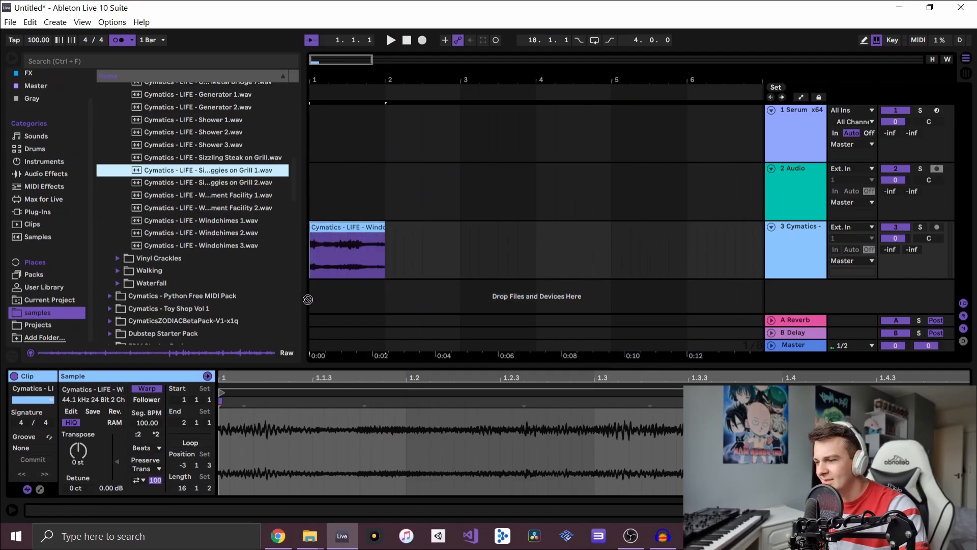
left_click_drag(308, 299, 313, 293)
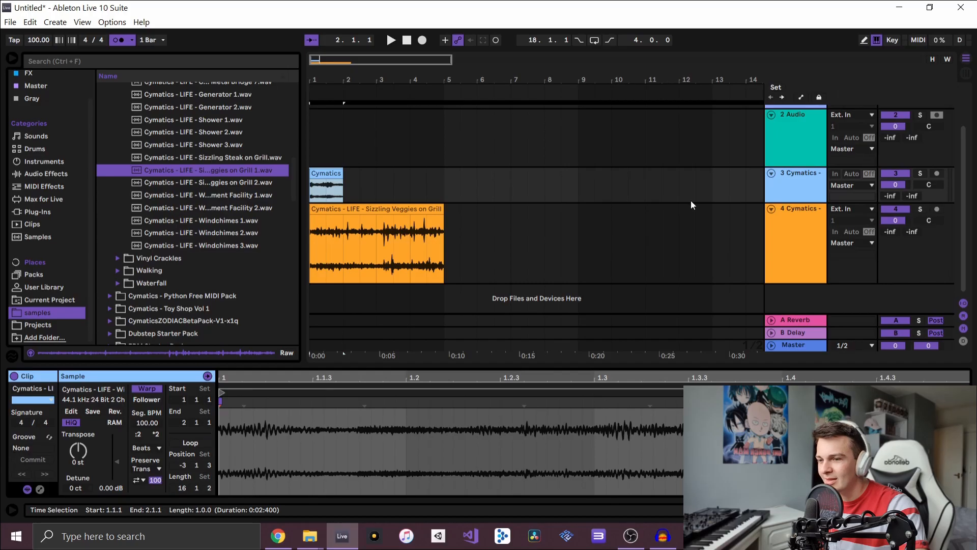
left_click(786, 245)
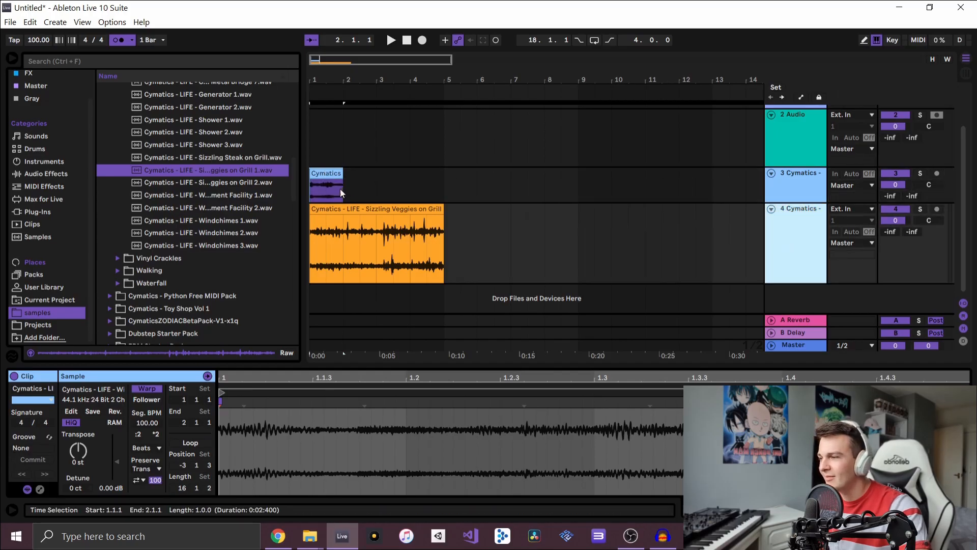
Step: Play the two layered samples together and mute the windchimes track
key("space")
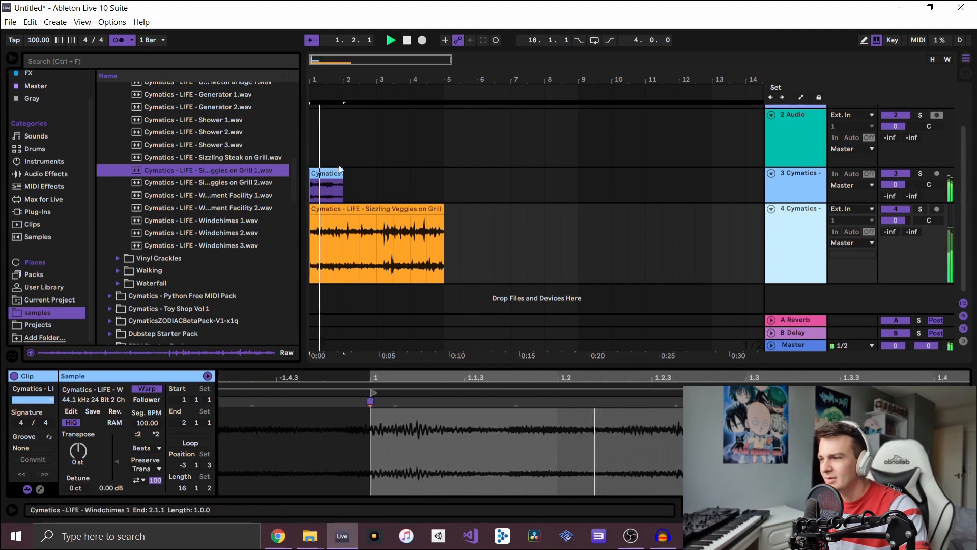
left_click(897, 173)
key("space")
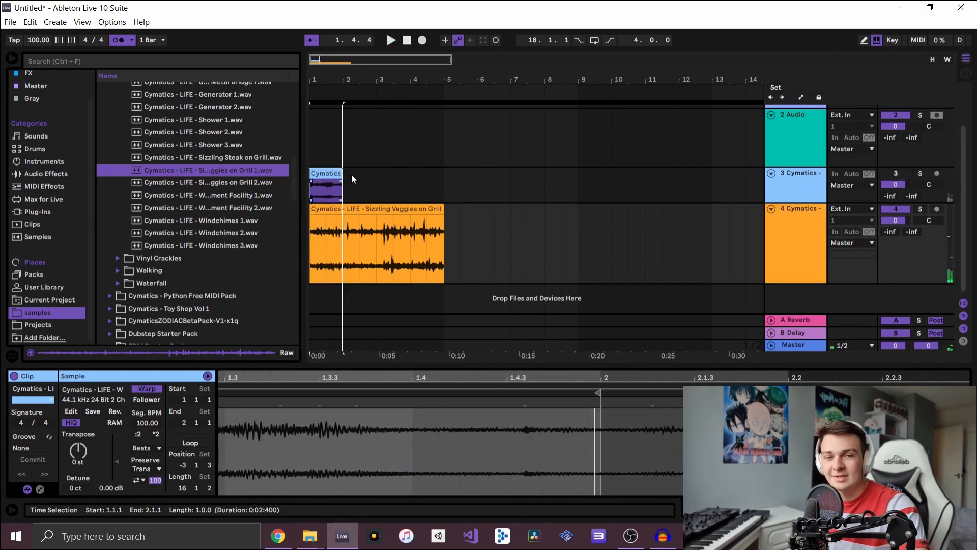
scroll(334, 200, "up", 5)
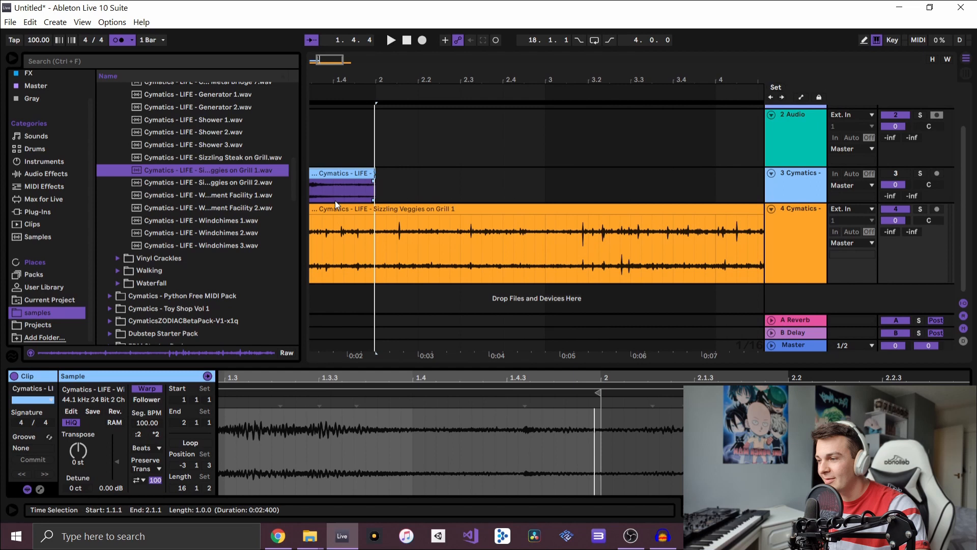
scroll(335, 200, "down", 5)
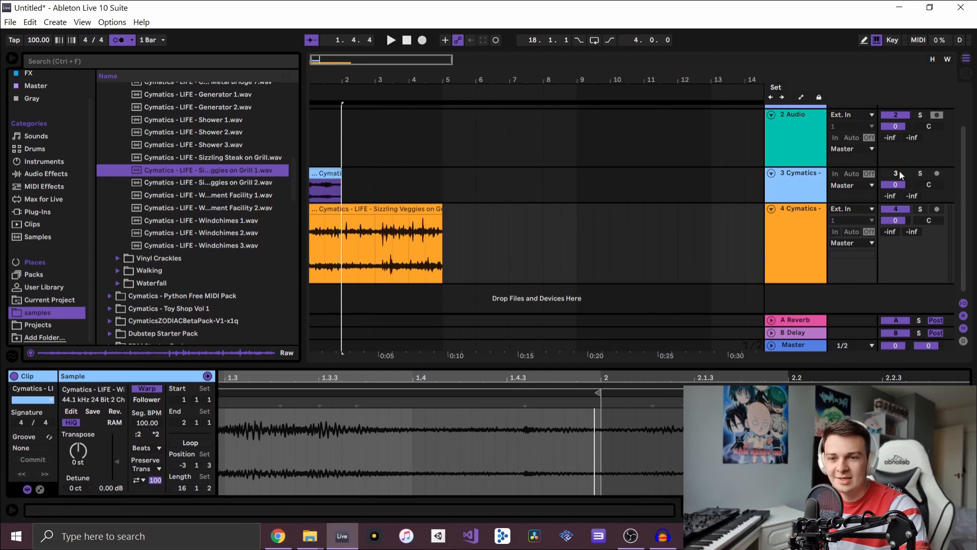
Step: Listen to the Sizzling Veggies clip on its own with the windchimes muted
left_click(775, 180)
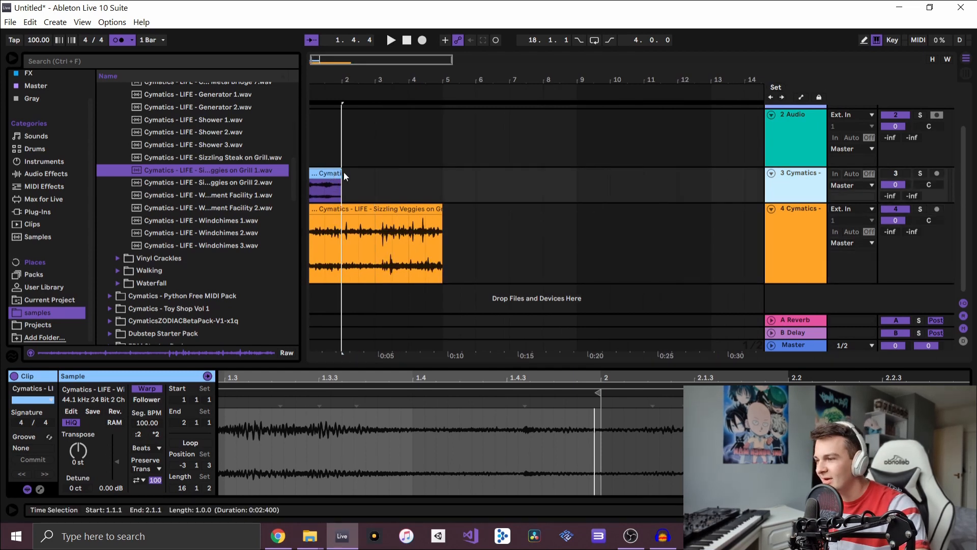
left_click(330, 171)
scroll(405, 226, "down", 3)
scroll(406, 224, "up", 2)
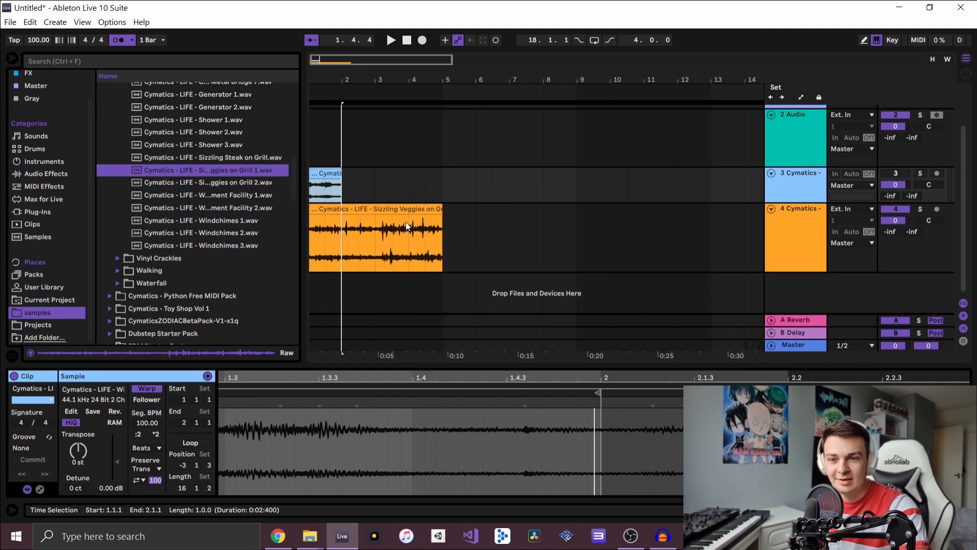
scroll(406, 222, "down", 3)
key("space")
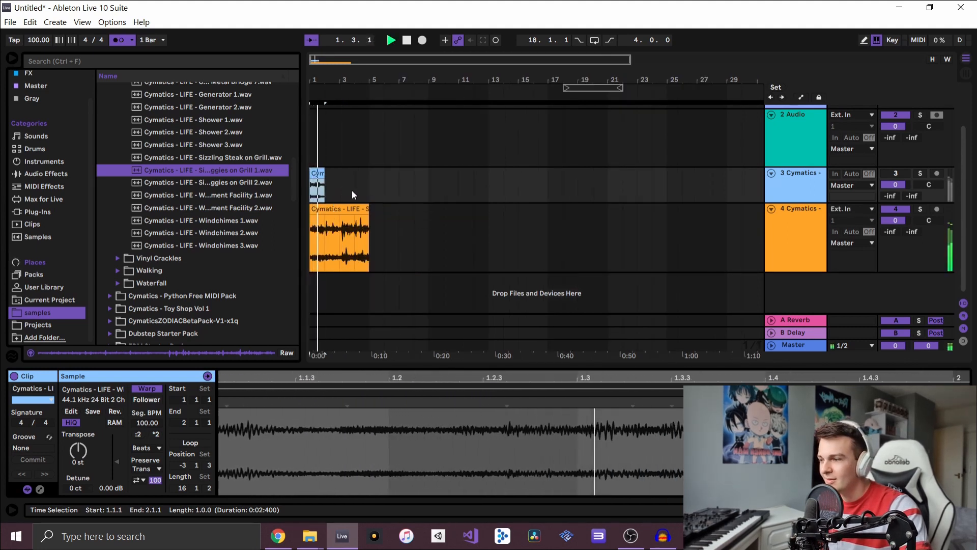
Step: Trim the Sizzling Veggies clip to one bar and duplicate it three times to fill four bars
left_click_drag(442, 211, 338, 212)
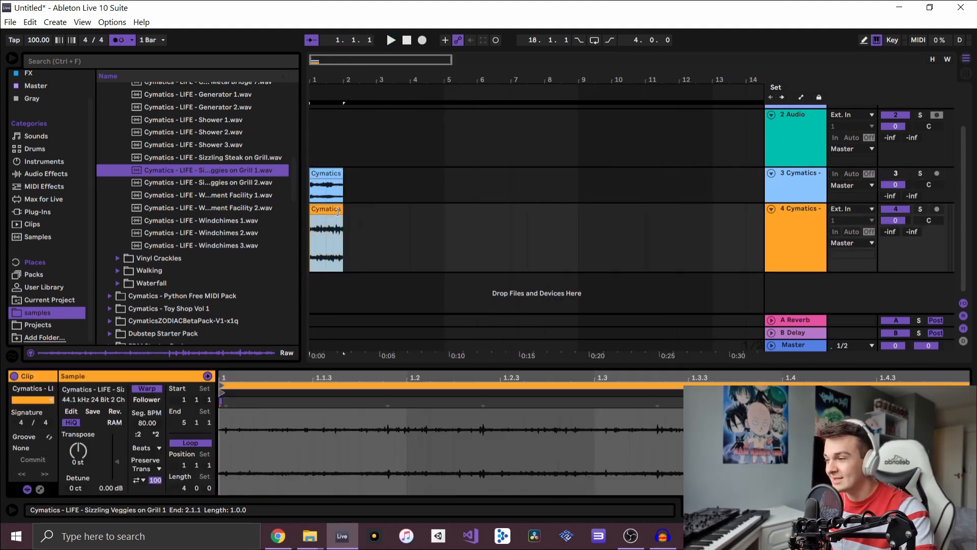
key("ctrl+d")
key("ctrl+d")
key("ctrl+d")
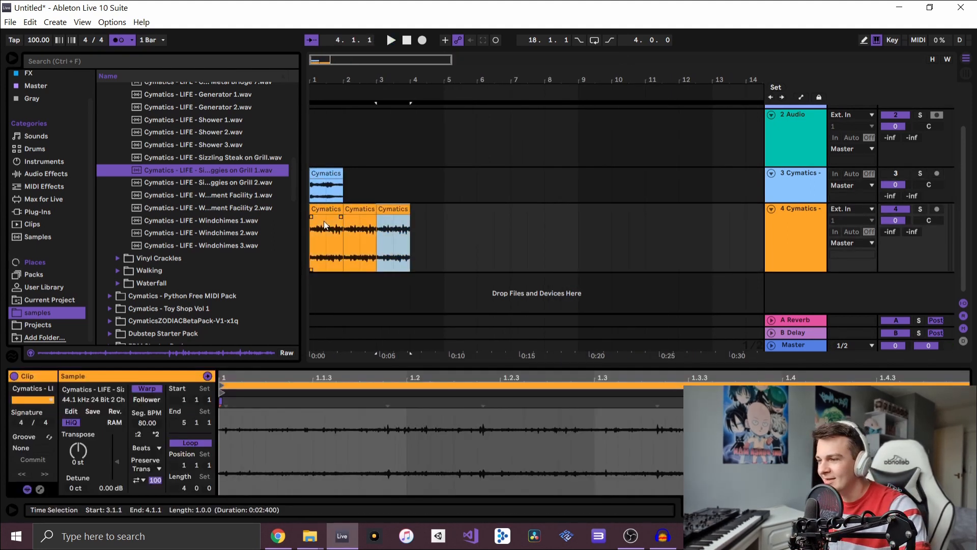
Step: Set the arrangement loop to span the four Sizzling Veggies clips from bar 1 to bar 5
left_click_drag(333, 209, 343, 208)
key("ctrl+z")
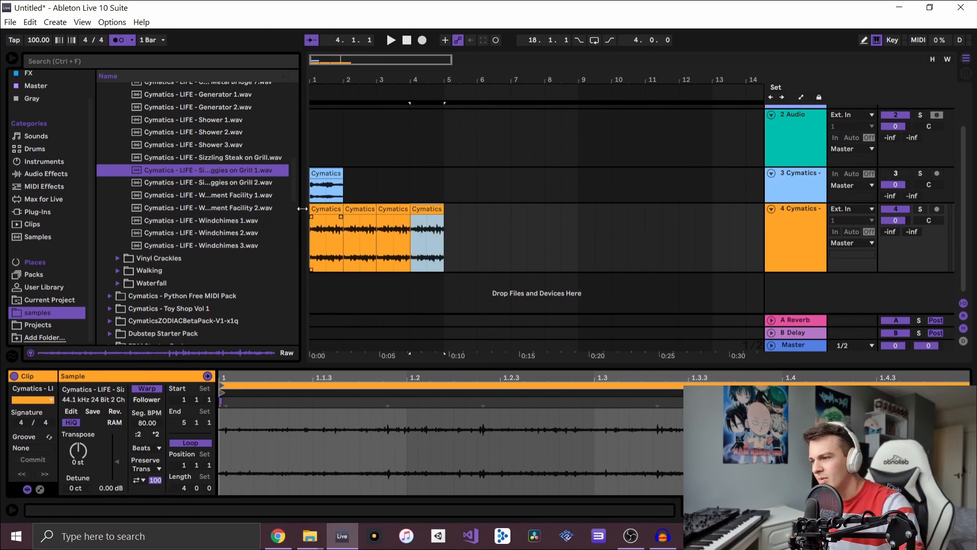
left_click(324, 208, "shift")
key("ctrl+l")
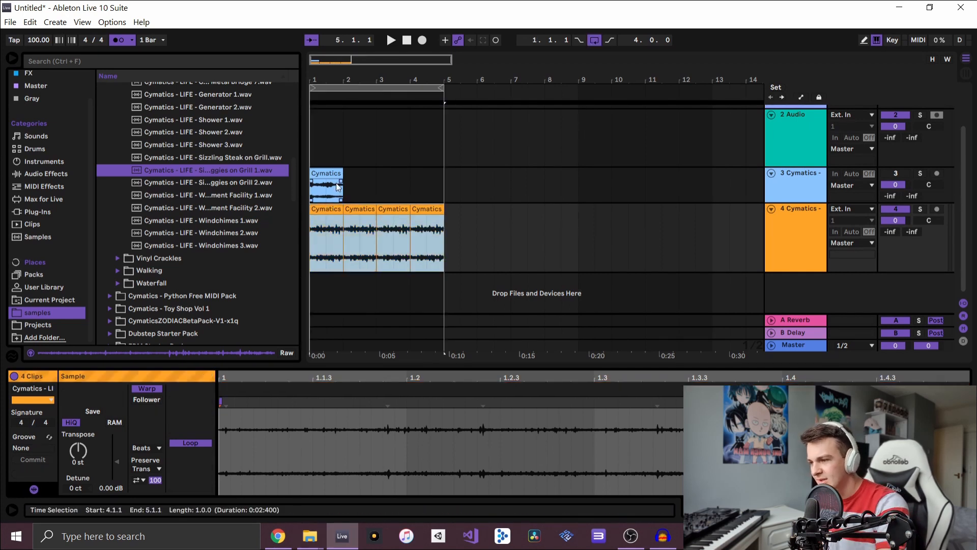
left_click(799, 187)
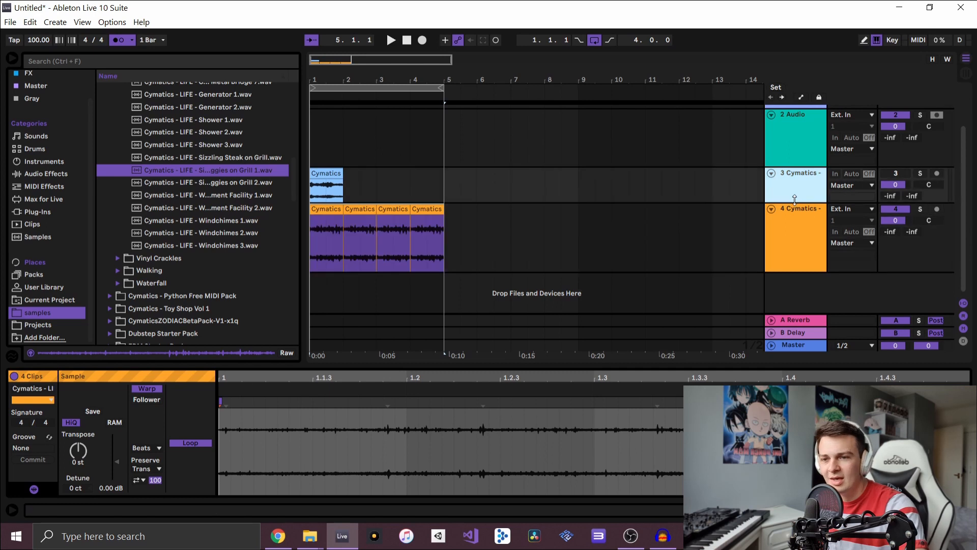
scroll(335, 197, "up", 5)
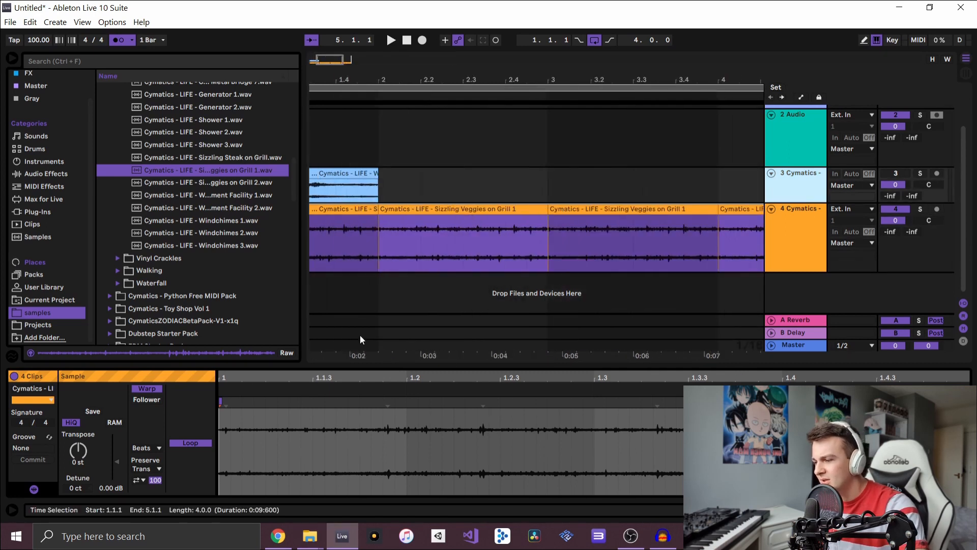
left_click_drag(361, 340, 594, 350)
left_click(796, 251)
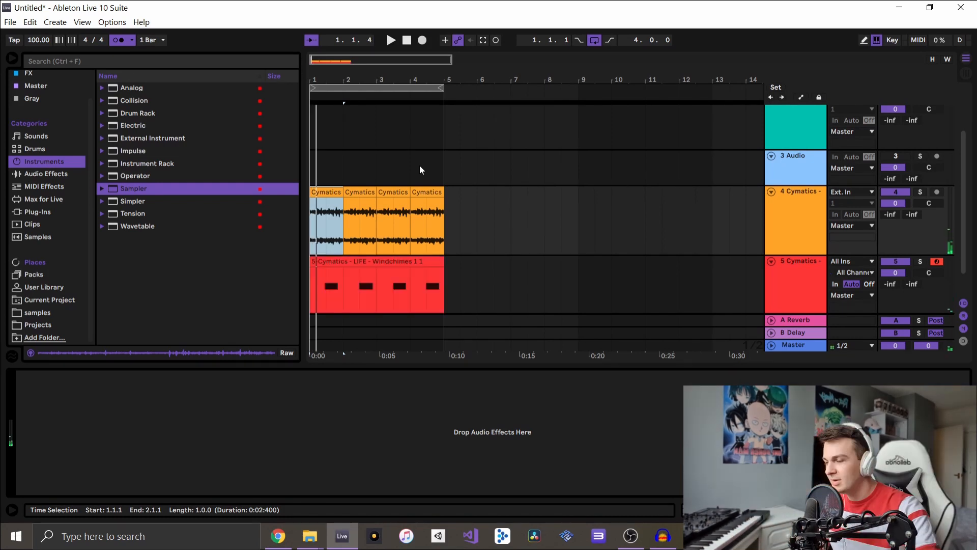
Step: Save the set as foley and add the Walking in Forest 6 sample to the arrangement on its own audio track
key("ctrl+s")
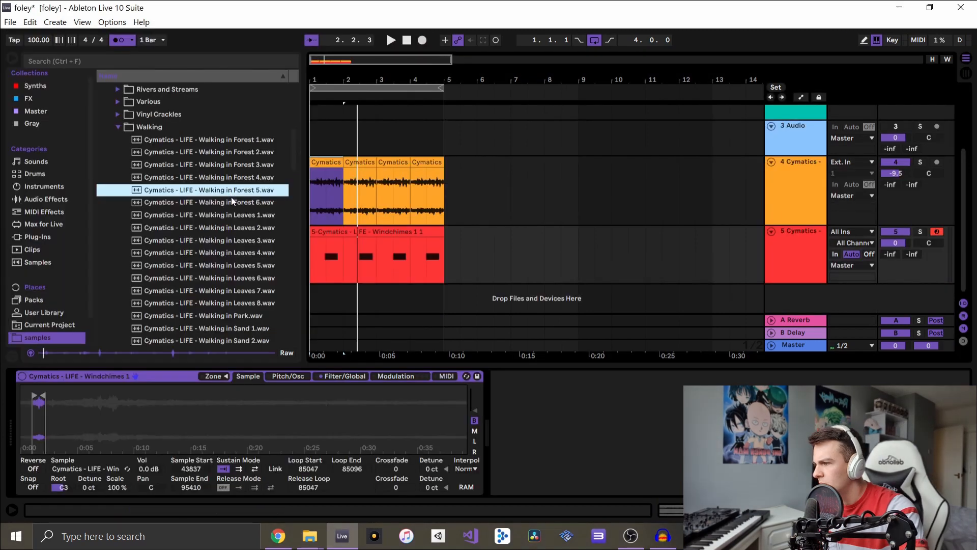
left_click(231, 202)
left_click_drag(231, 201, 357, 138)
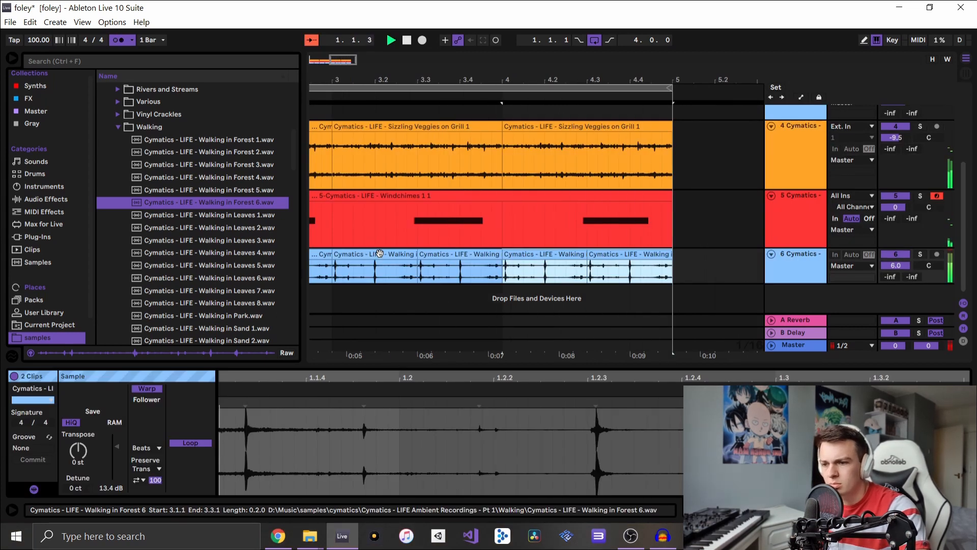
Step: Listen to the four-bar loop with the walking clips layered under the grill and windchimes tracks
scroll(379, 253, "down", 3)
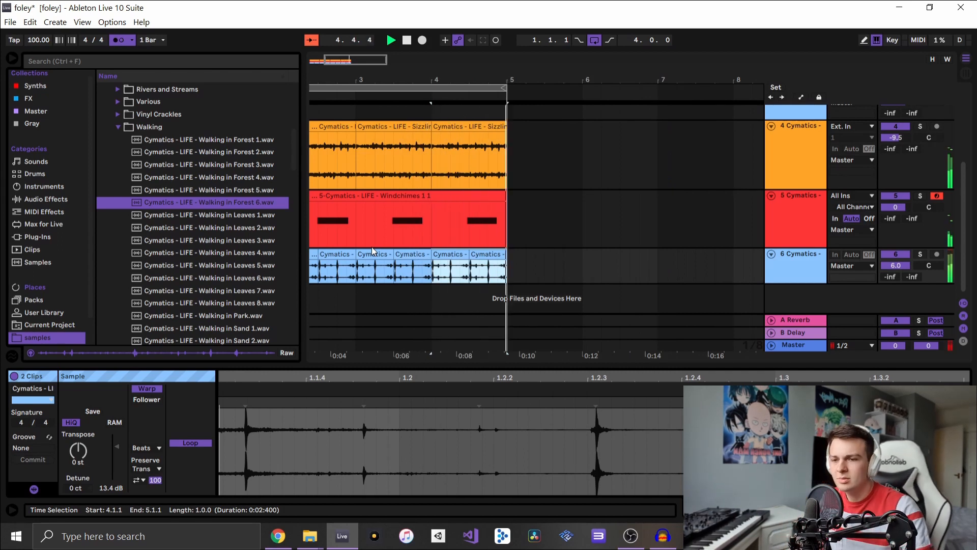
key("space")
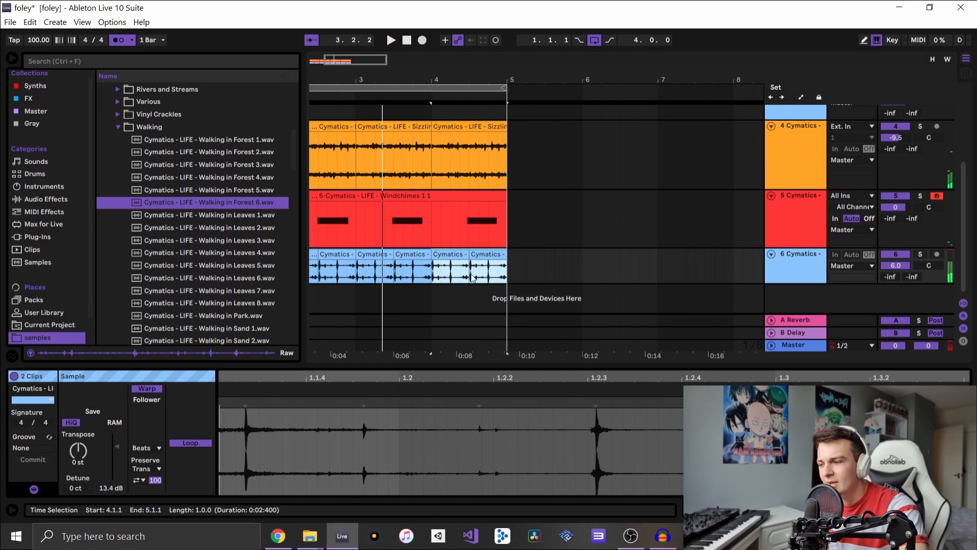
scroll(362, 249, "down", 5)
scroll(349, 258, "up", 3)
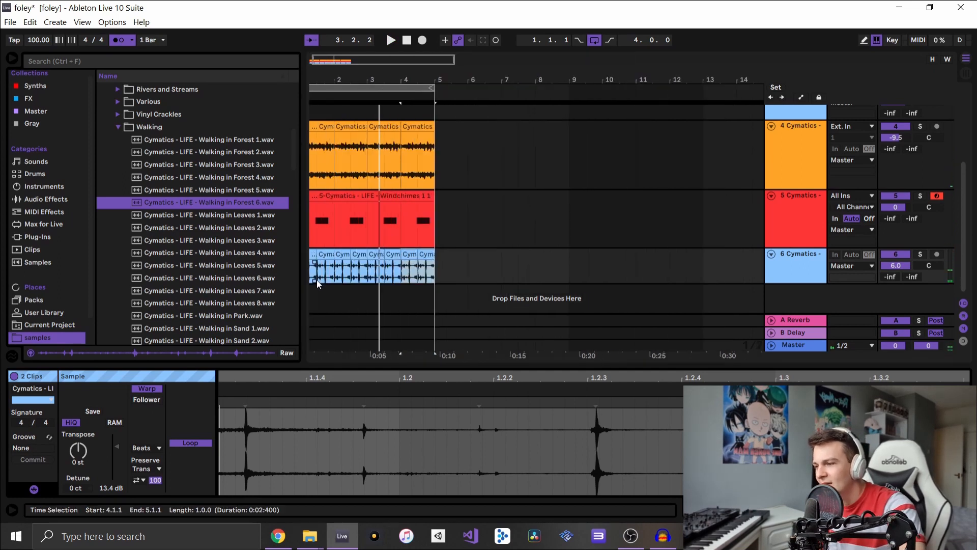
key("space")
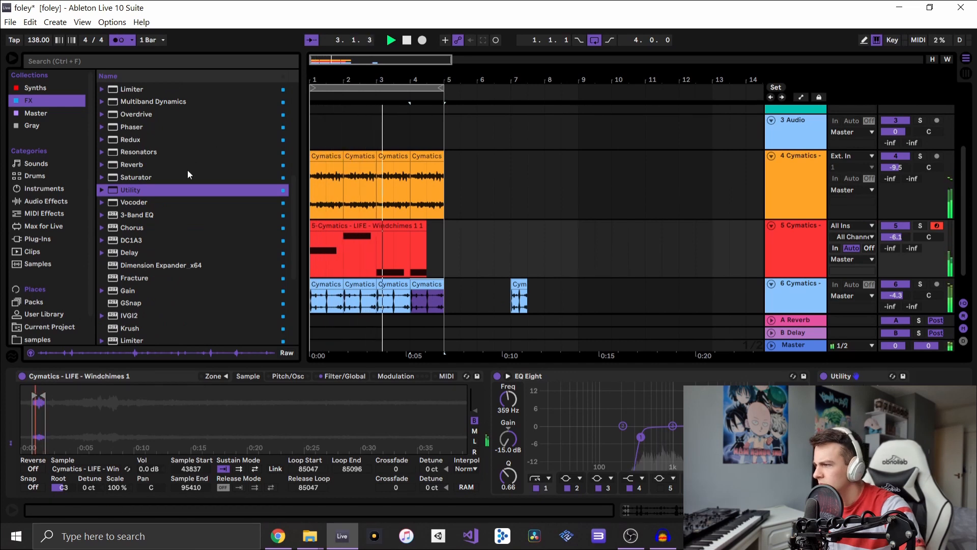
Step: Load the Massive synth onto the first MIDI track in place of Serum
scroll(117, 164, "up", 3)
scroll(127, 170, "up", 6)
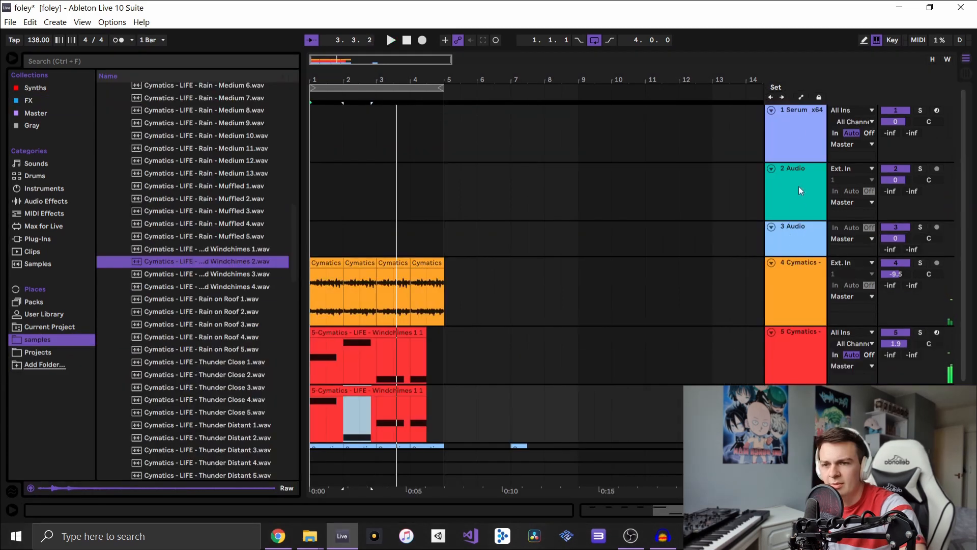
left_click(801, 131)
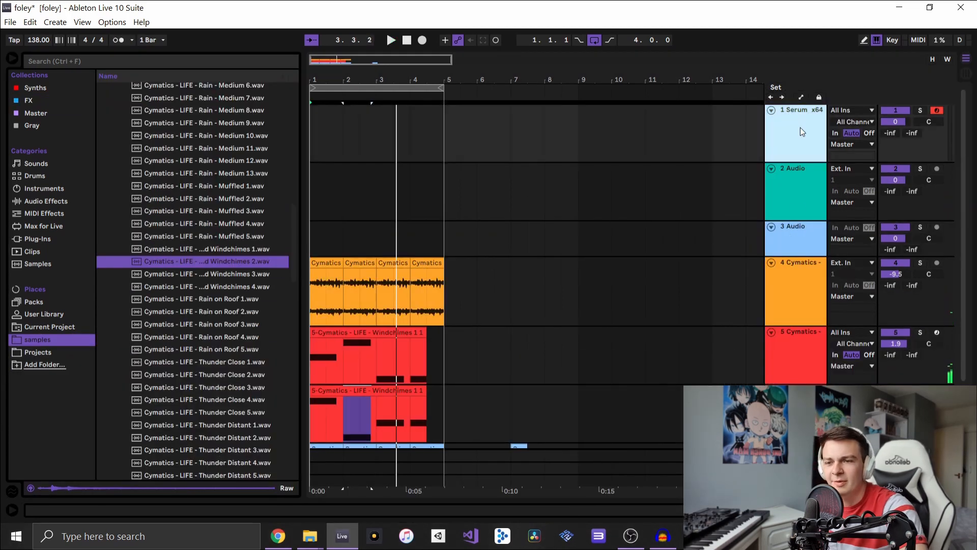
left_click(53, 92)
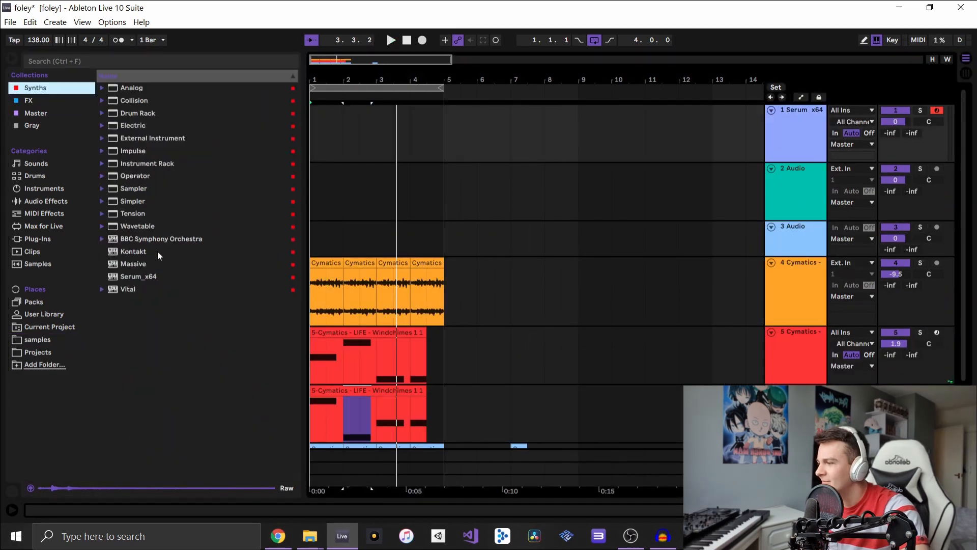
left_click_drag(115, 269, 452, 248)
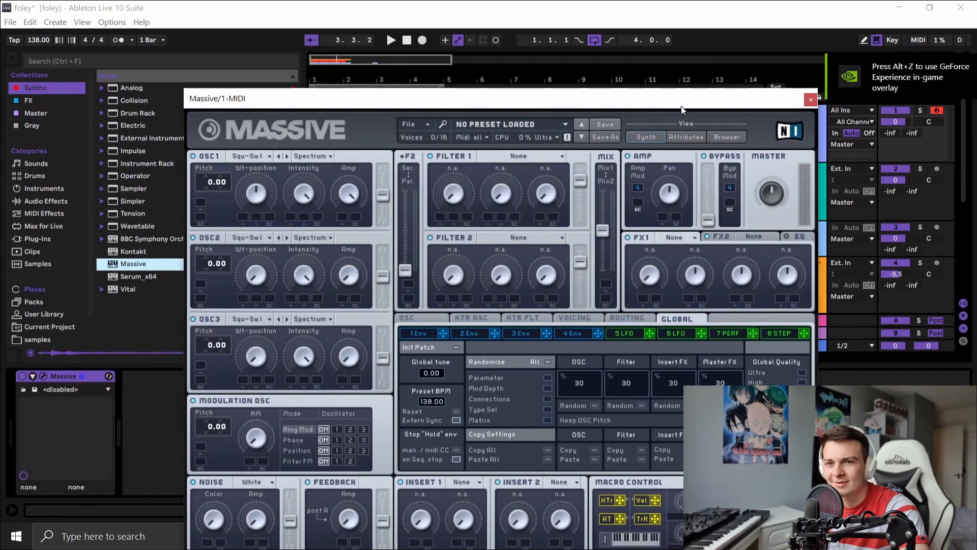
left_click_drag(682, 108, 632, 103)
Step: Play the loop and move the Massive clips on the first track past the end of the loop region
key("space")
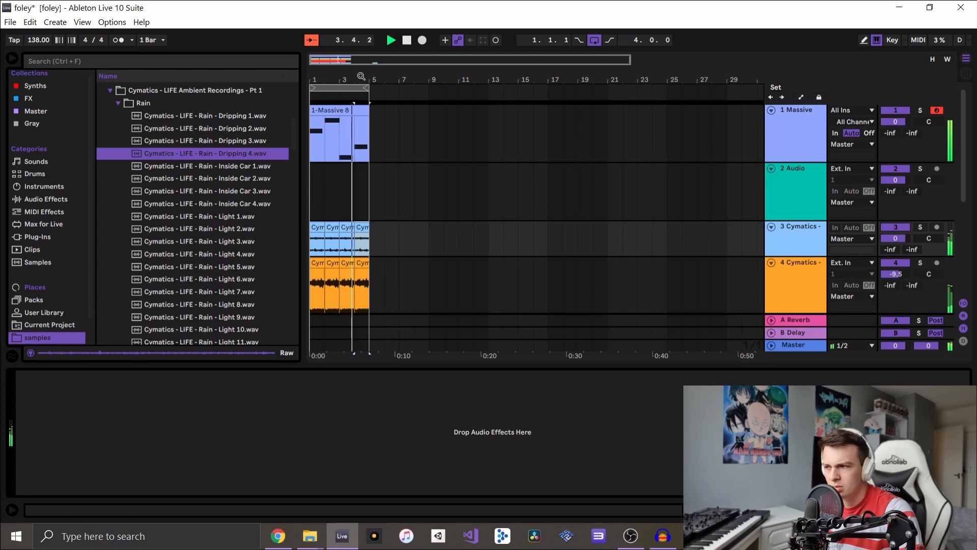
left_click(348, 111, "shift")
left_click_drag(348, 111, 401, 115)
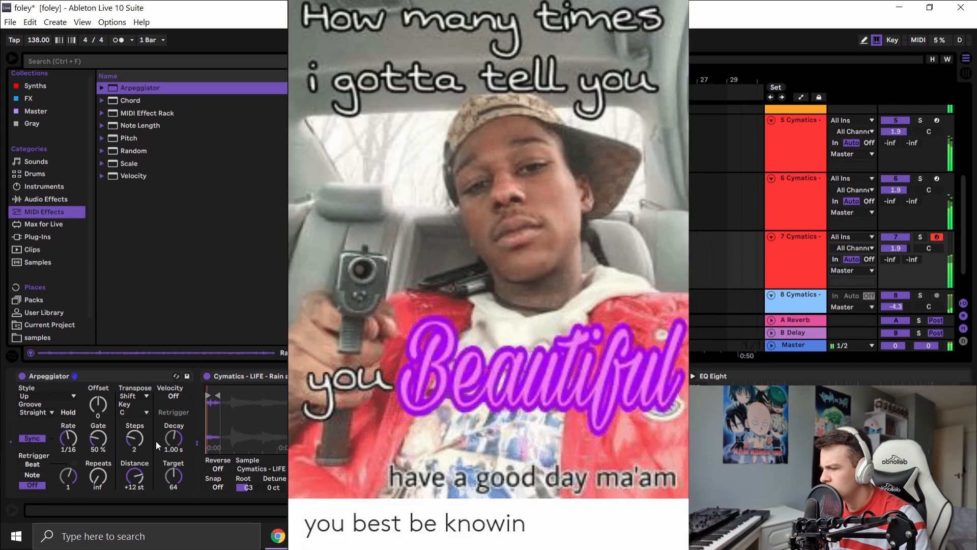
Step: Set the root key of the Rain and Windchimes 2 sample on track 7 to A#2
left_click_drag(244, 489, 245, 493)
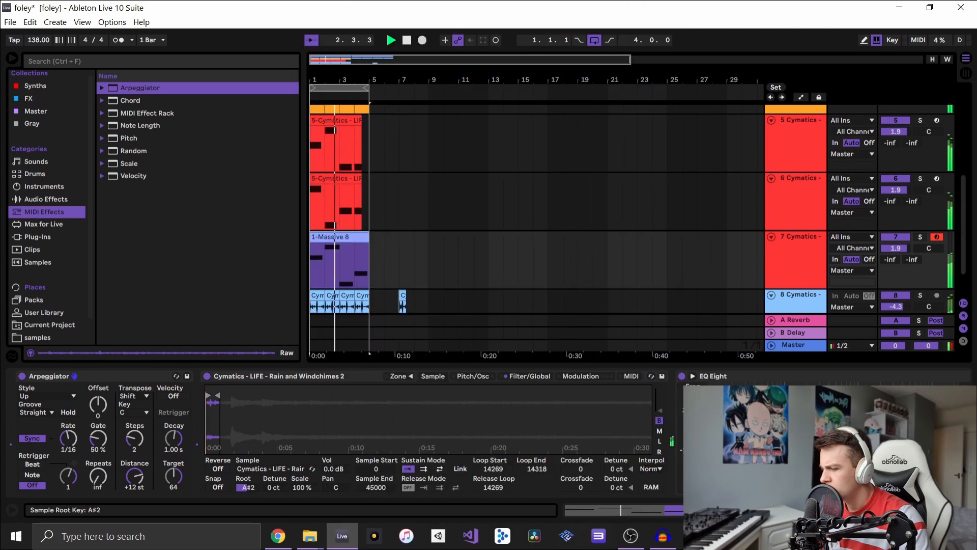
left_click(429, 204)
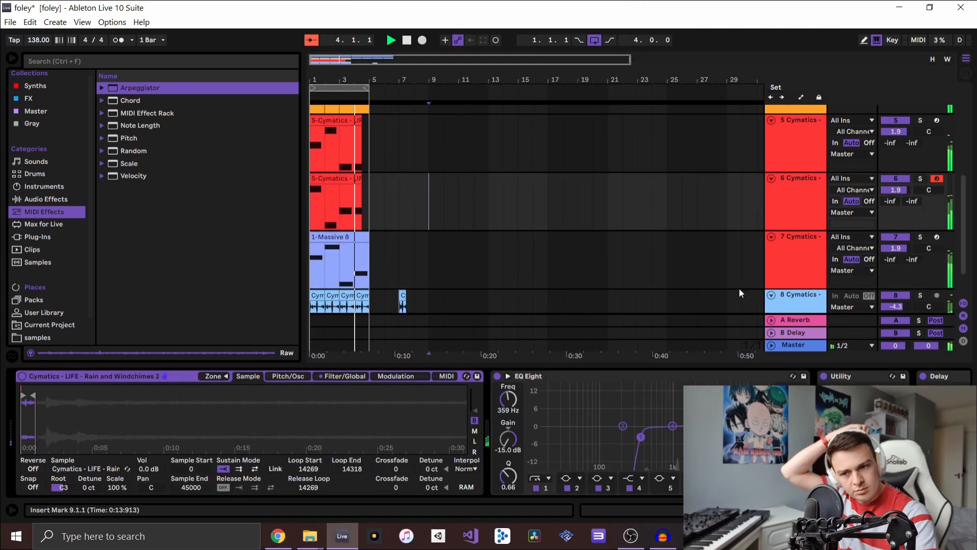
Step: Review the device chains on tracks 8, 6 and 7 and the clip layout of the whole arrangement
scroll(733, 224, "down", 1)
left_click(790, 264)
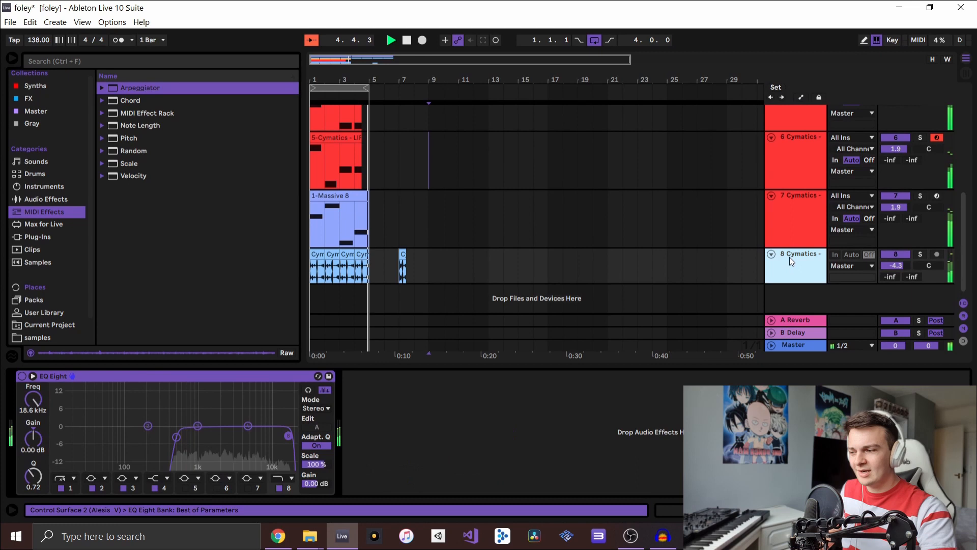
left_click(802, 181)
left_click(804, 213)
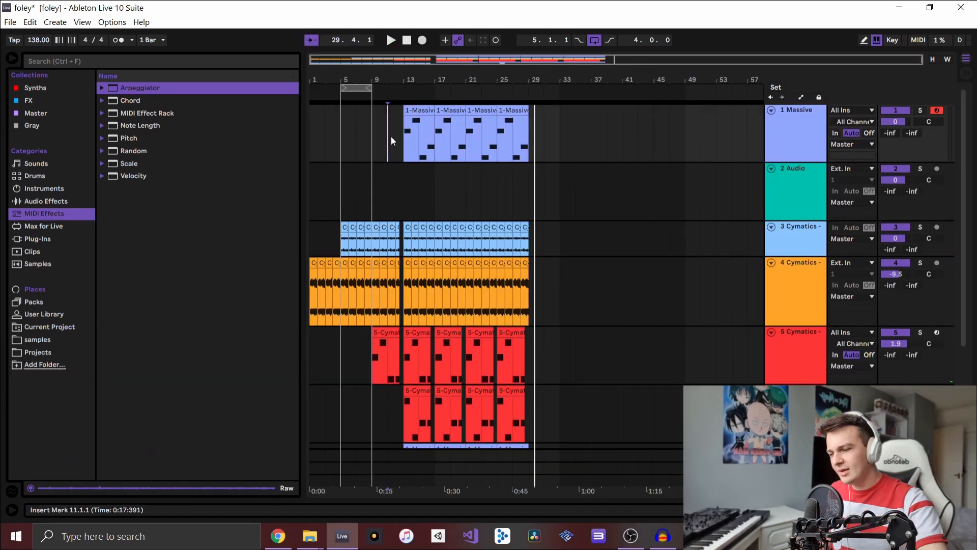
scroll(343, 302, "down", 3)
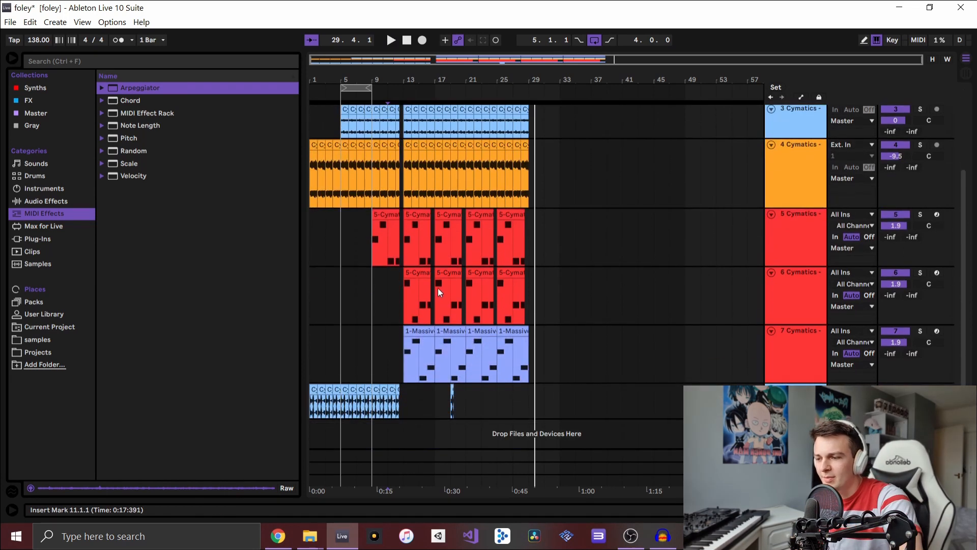
scroll(440, 317, "up", 3)
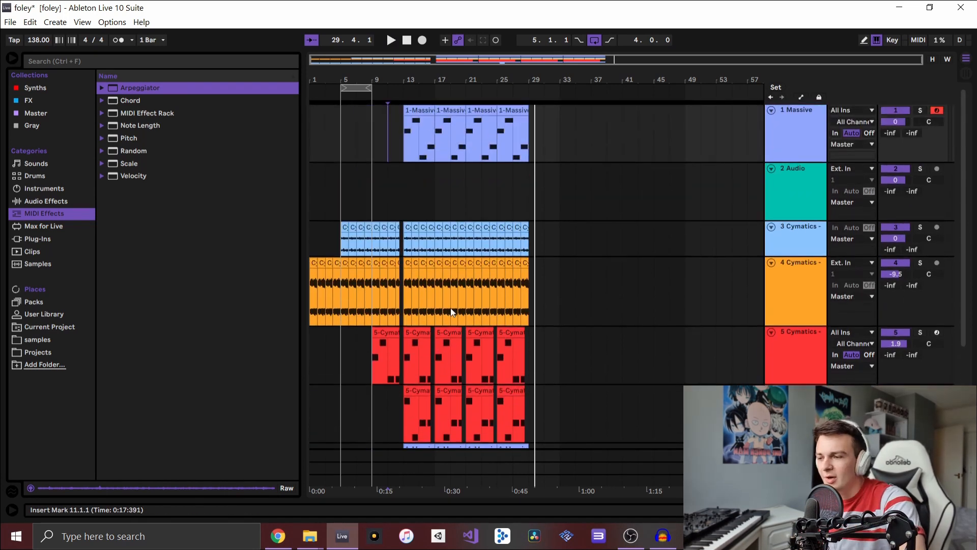
Step: Play back the arrangement to hear the layered section with the Massive clips
left_click(393, 178)
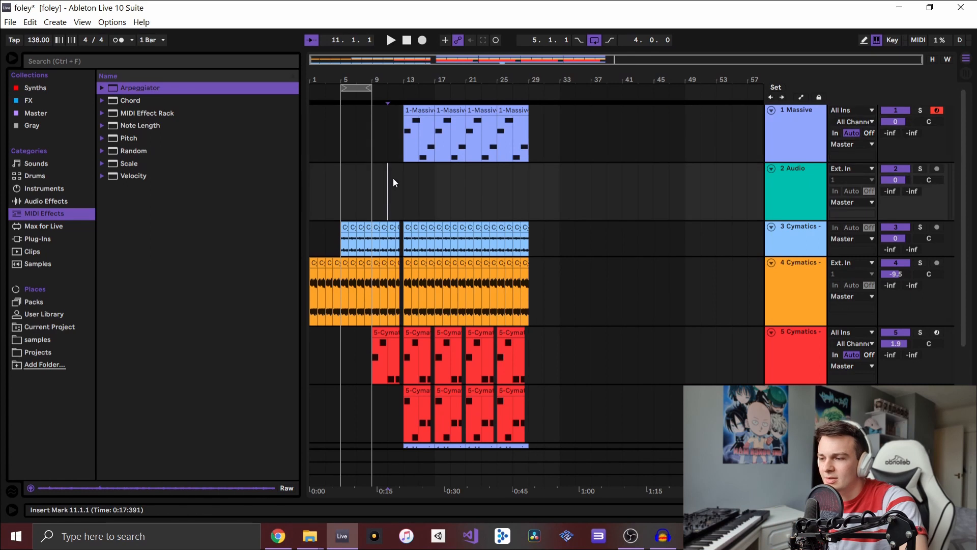
left_click(341, 195)
key("space")
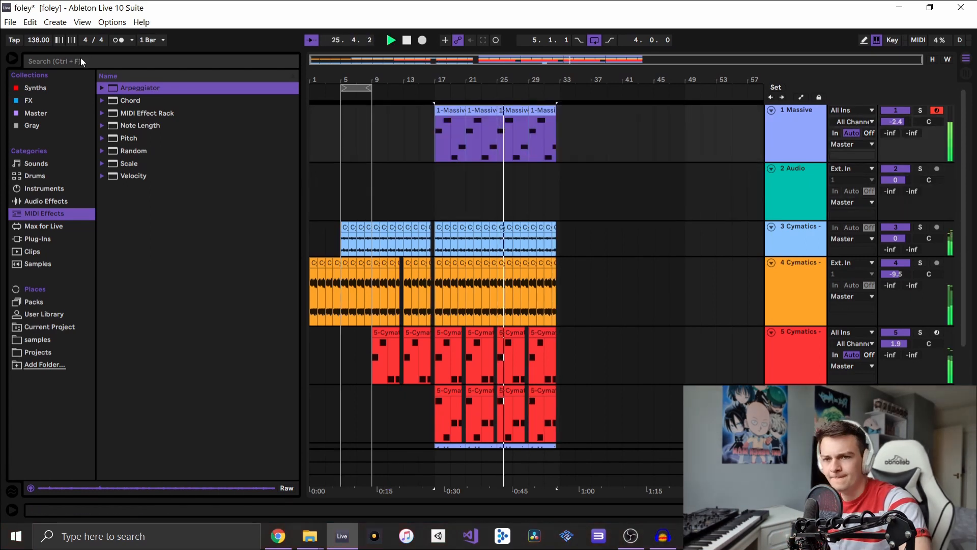
key("space")
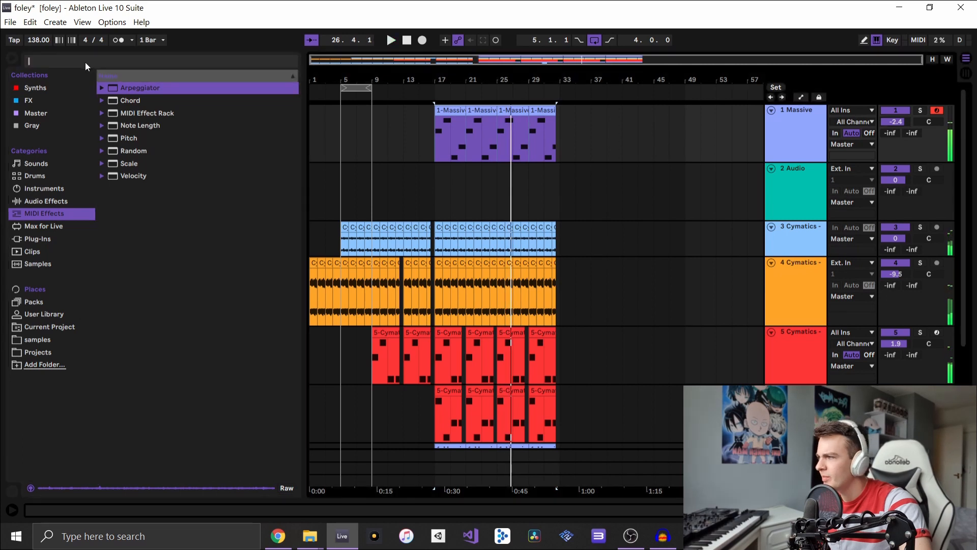
Step: Browse the clips category and the User Library folders
left_click(38, 262)
left_click(32, 251)
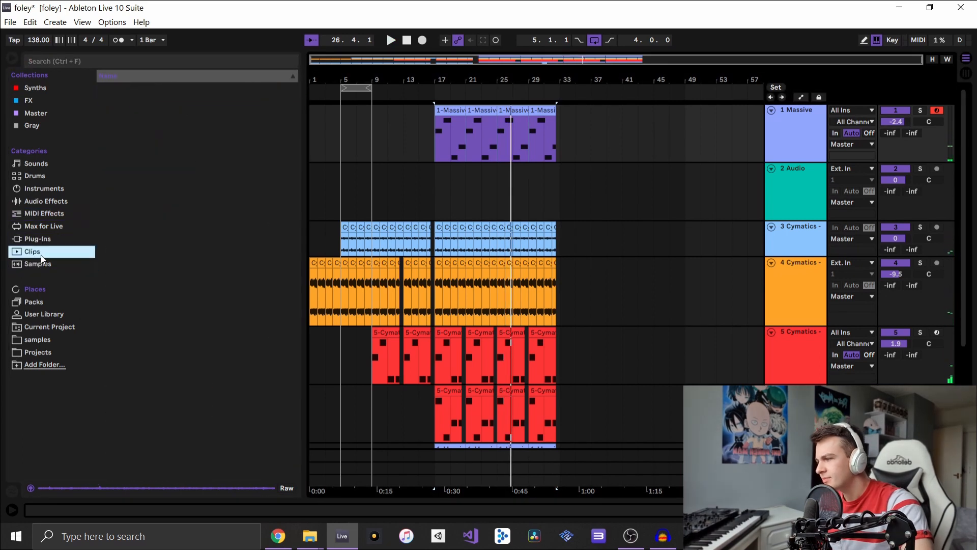
left_click(57, 310)
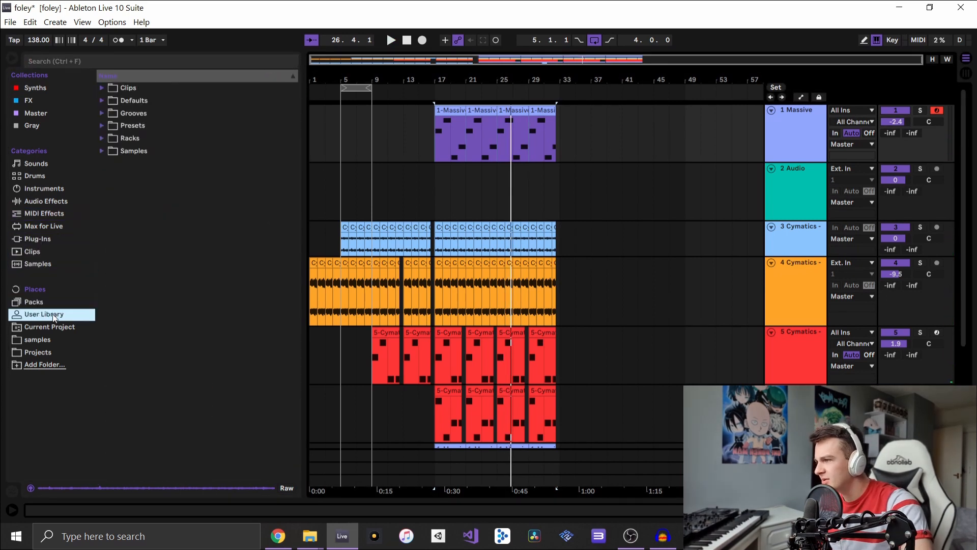
Step: Group the Cymatics tracks 3 through 8 into one group track and collapse it
scroll(793, 245, "down", 3)
left_click(802, 197)
scroll(800, 255, "down", 6)
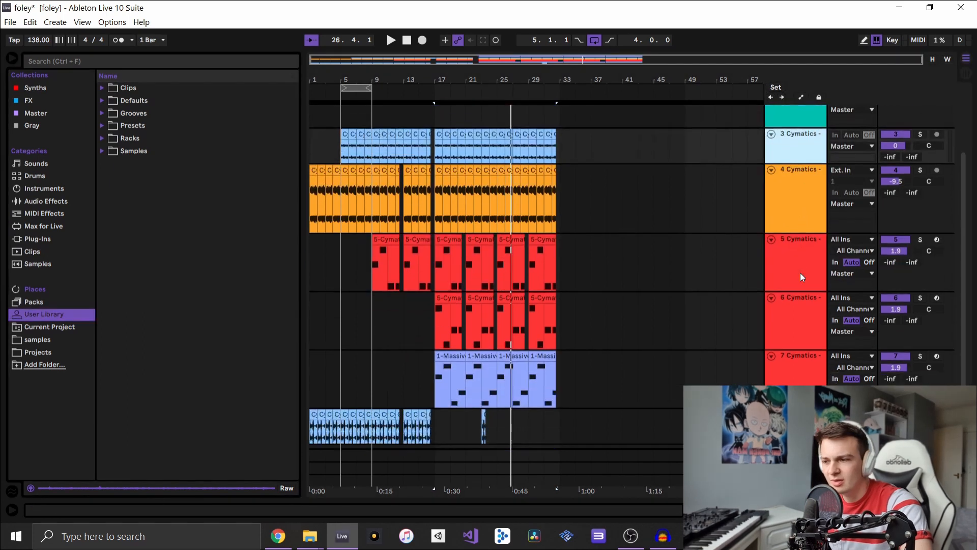
left_click(798, 400, "shift")
key("ctrl+g")
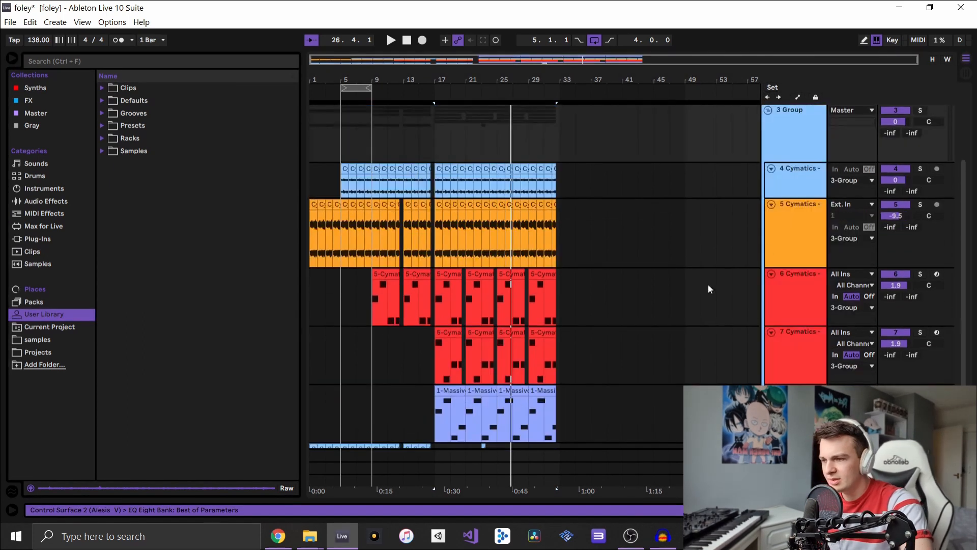
left_click(768, 110)
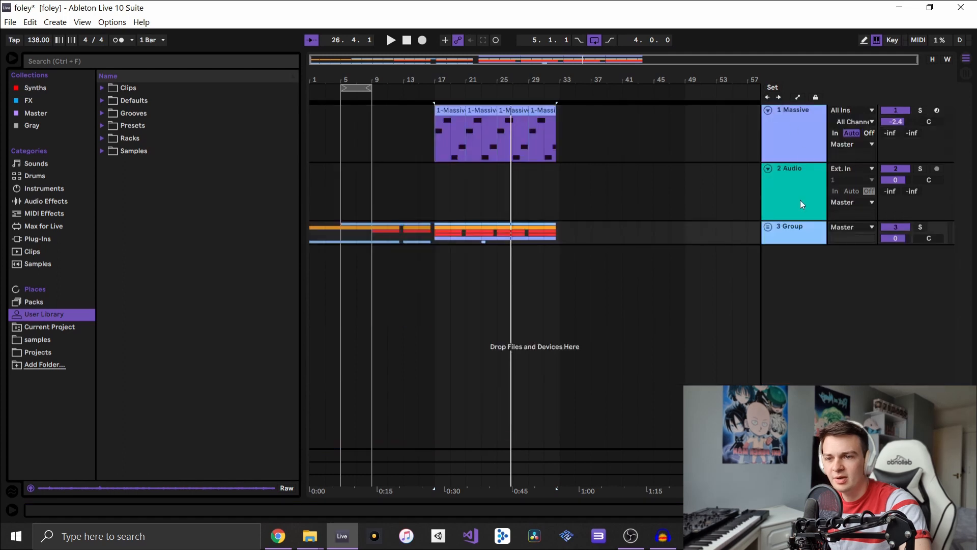
Step: Load the Hype Machine rack from the User Library's EQ racks onto the group track
left_click(52, 350)
left_click(49, 317)
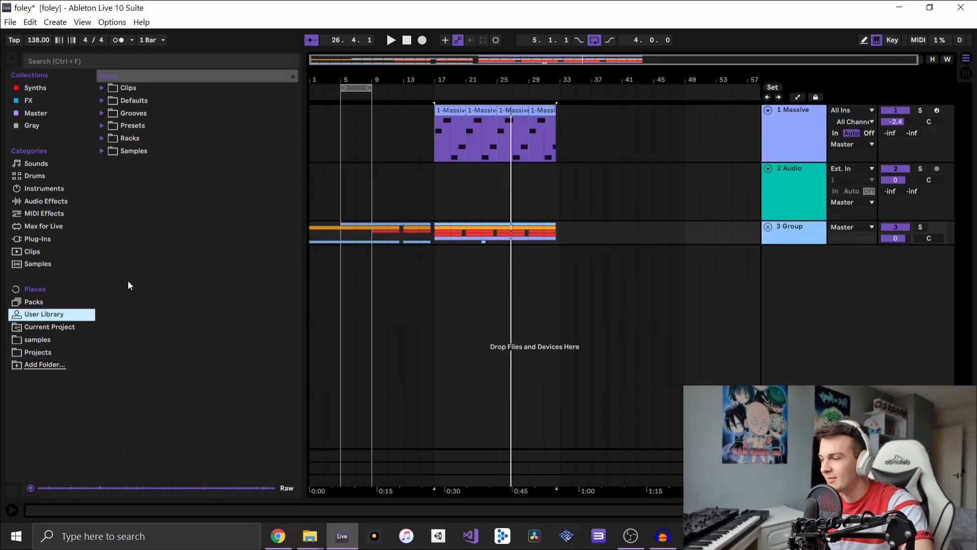
left_click(102, 138)
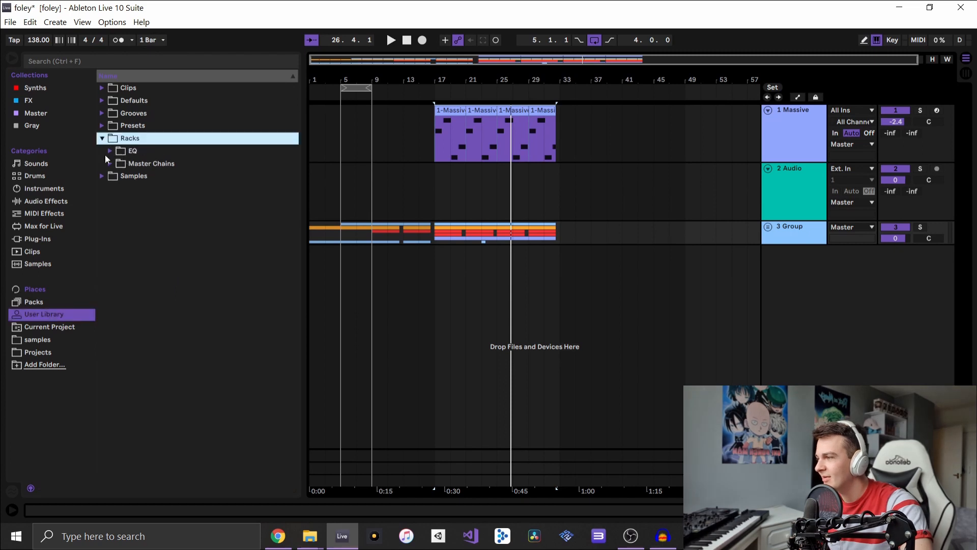
left_click(110, 164)
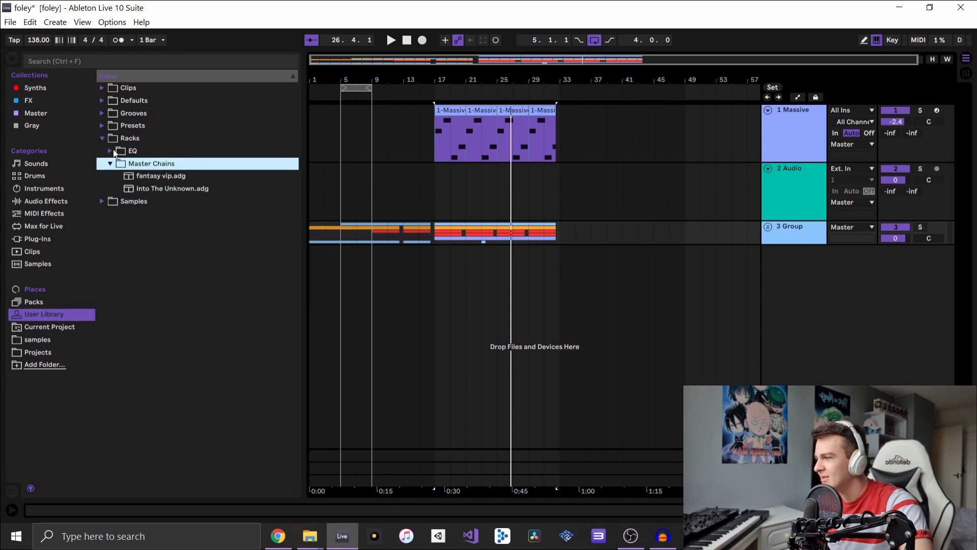
left_click(115, 152)
left_click(160, 164)
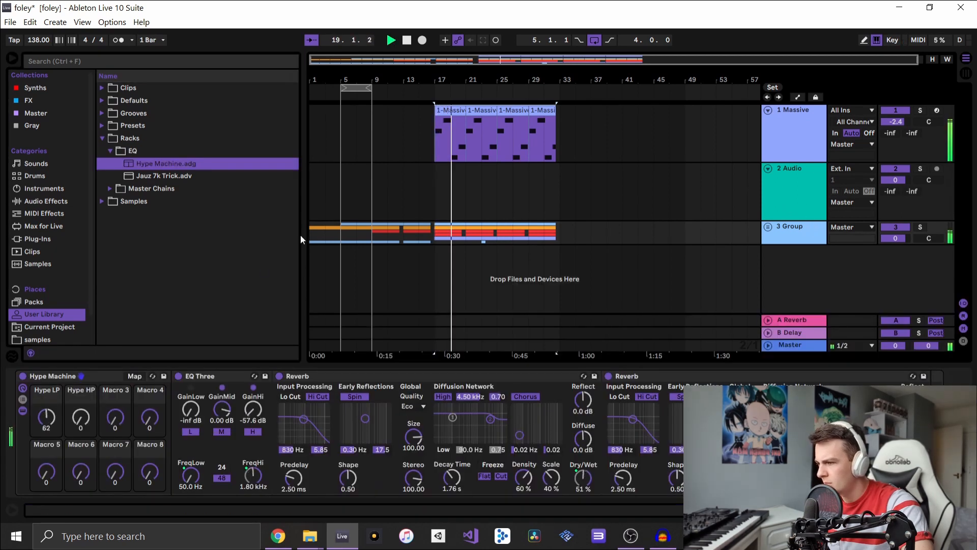
left_click(311, 201)
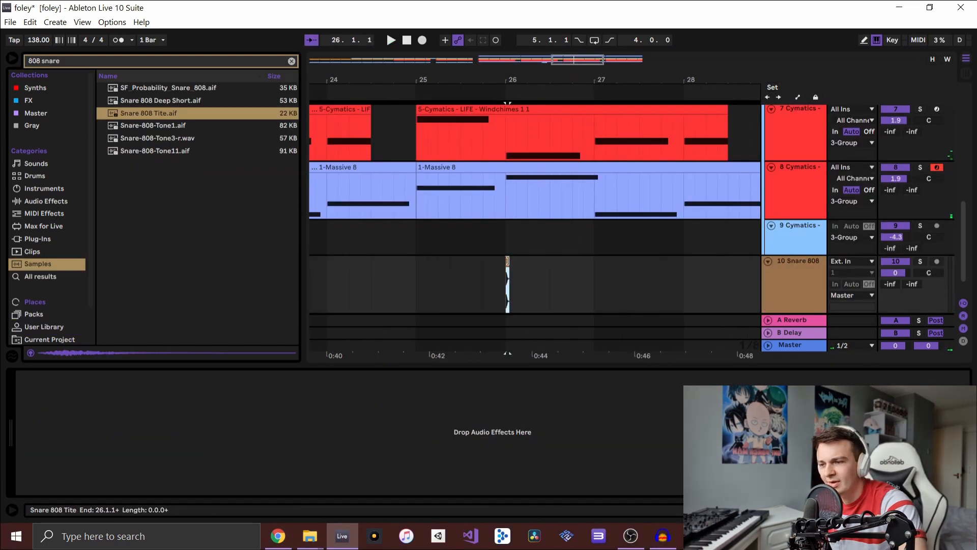
Step: Place Snare 808 Tite hits at 25.1.1 and 25.2.3 on track 10 and play from just before bar 25
scroll(508, 264, "down", 2)
scroll(508, 264, "up", 3)
left_click_drag(507, 264, 397, 264)
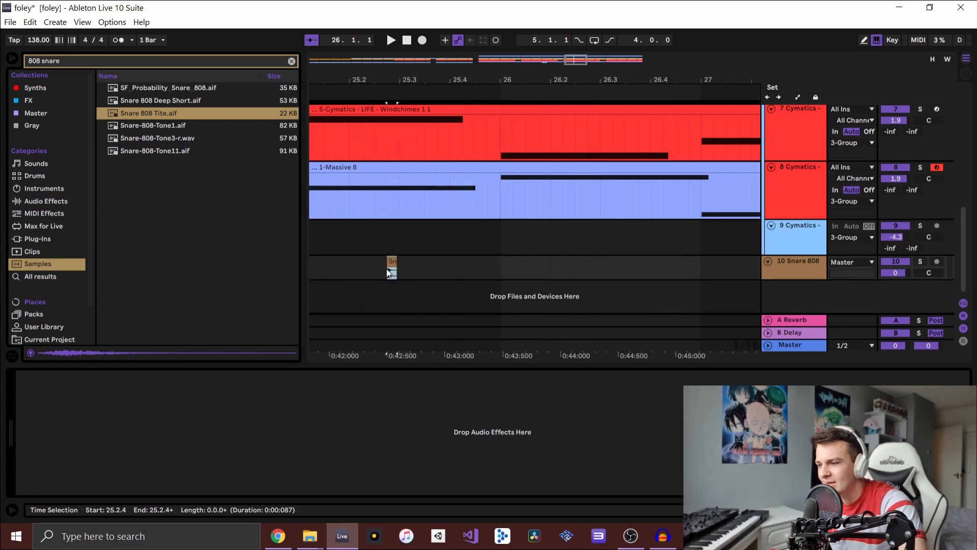
scroll(388, 270, "down", 3)
scroll(388, 262, "up", 1)
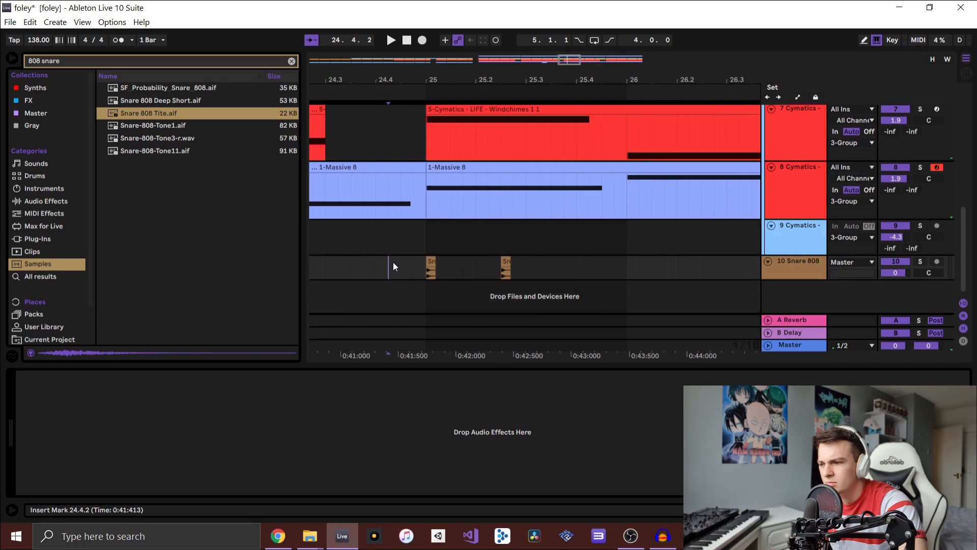
key("space")
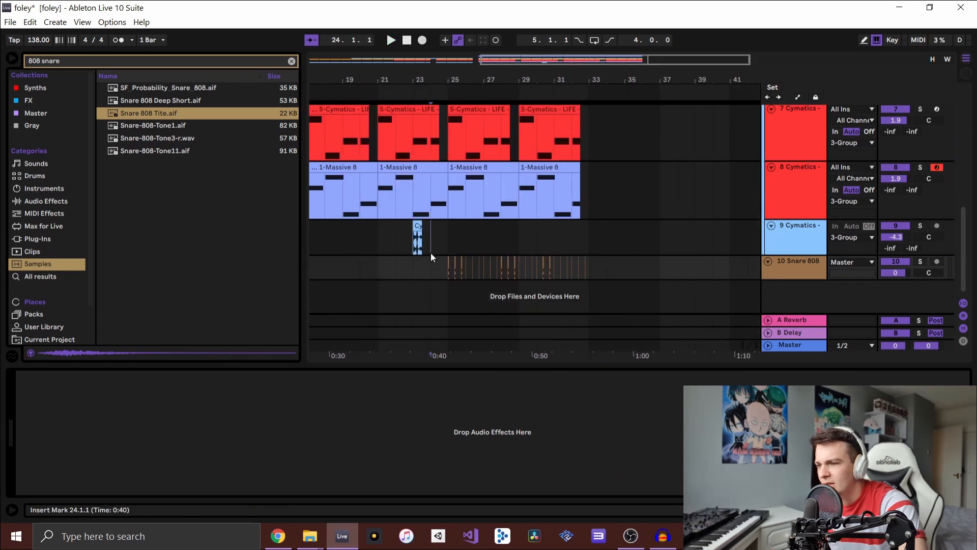
Step: Delete the stray clip around bar 23 on track 9
left_click(413, 252)
scroll(413, 254, "down", 3)
left_click_drag(494, 234, 407, 246)
key("Delete")
Step: Duplicate the Walking in Forest clips from bars 13 to 16 on track 9 to fill the section from bar 17 onwards
left_click(429, 245)
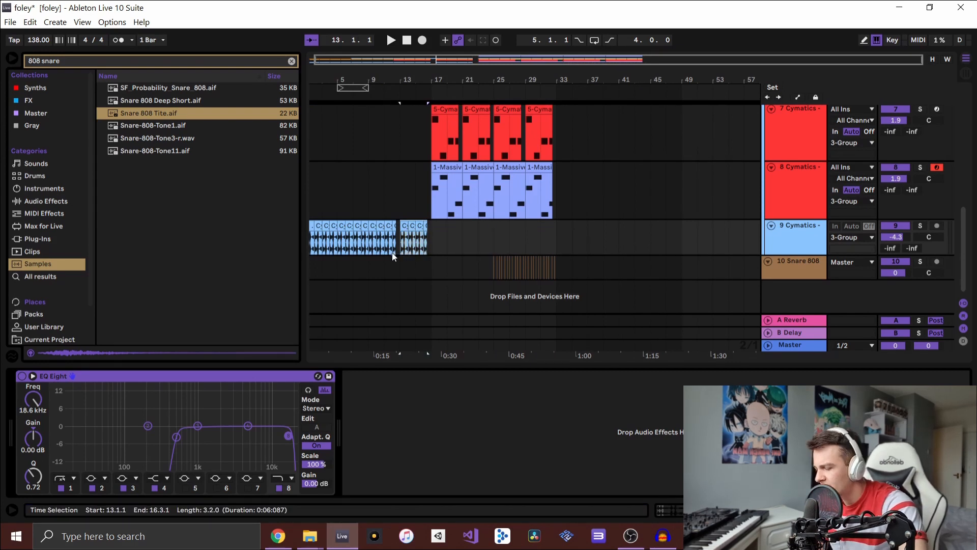
key("ctrl+d")
scroll(419, 254, "up", 3)
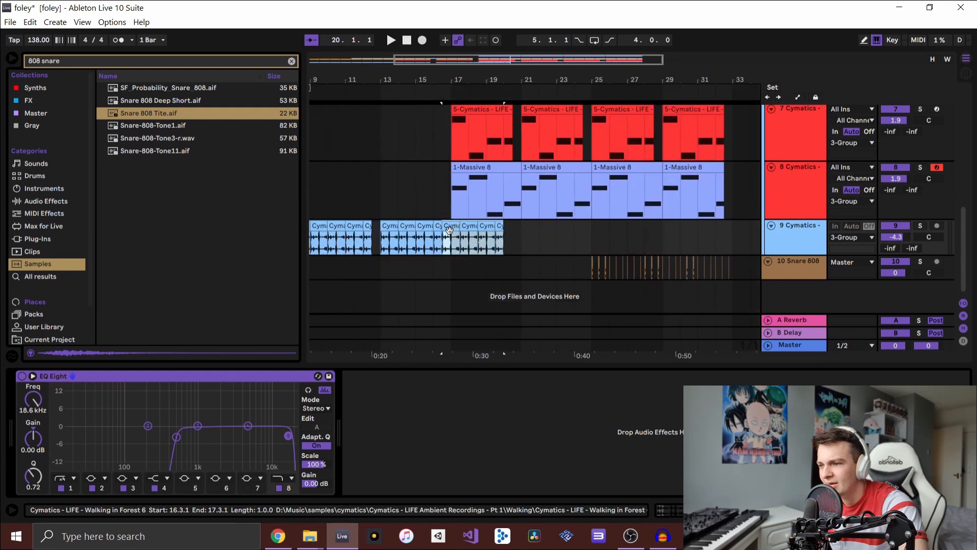
left_click(535, 237)
left_click_drag(535, 237, 521, 231)
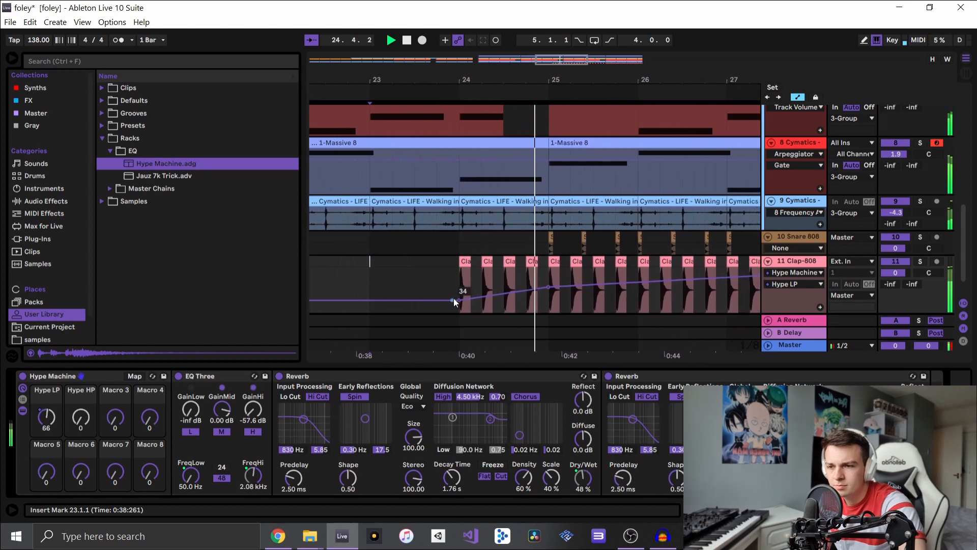
Step: Hide the automation lanes and play the arrangement from bar 13
left_click(797, 97)
scroll(544, 251, "down", 3)
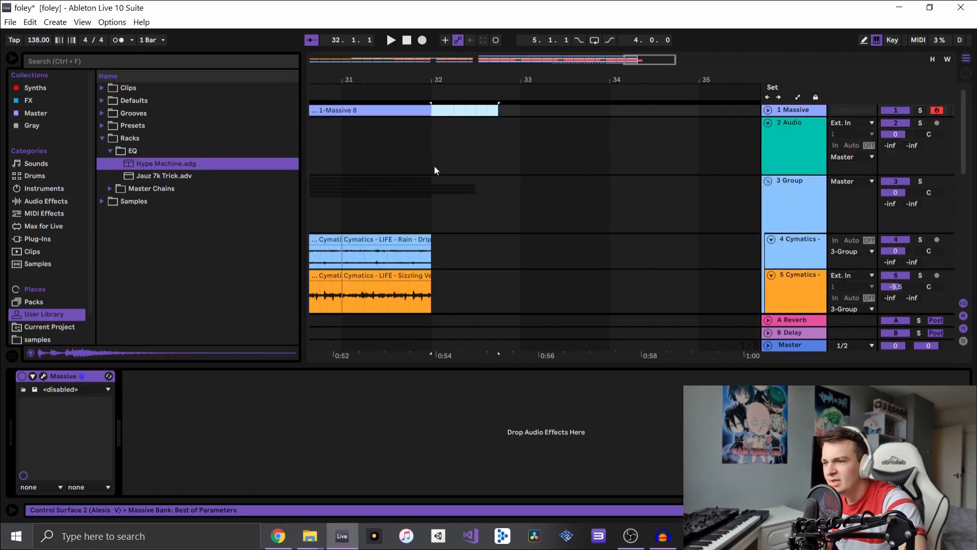
left_click(413, 174)
left_click(401, 167)
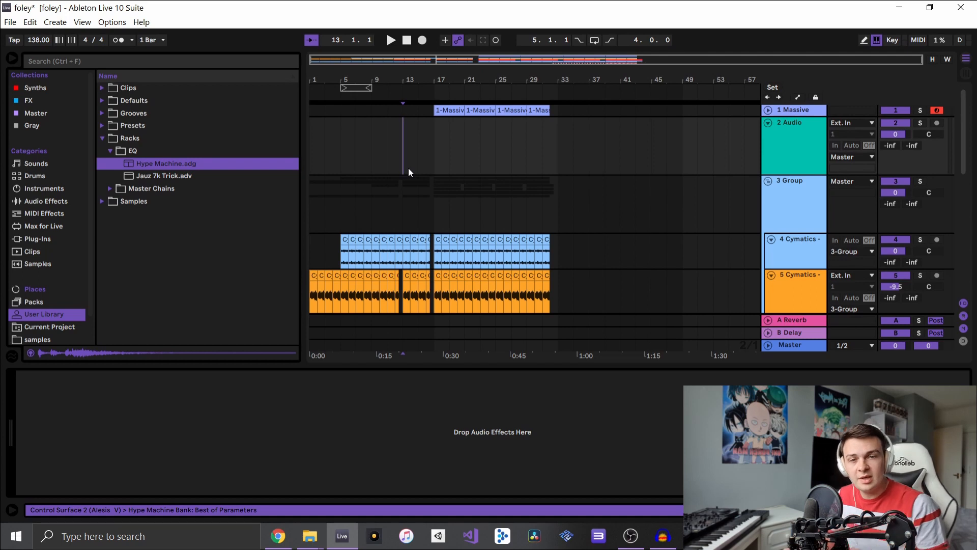
key("space")
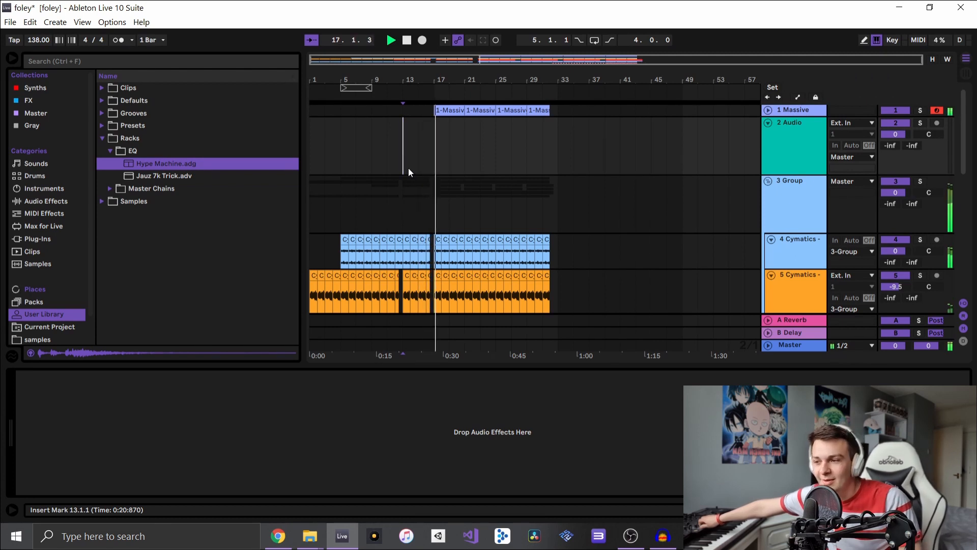
Step: Search the samples folder for "vocal" and place Cymatics - 9God FX 7 - Vocal.wav at bar 17 on audio track 2
left_click(72, 62)
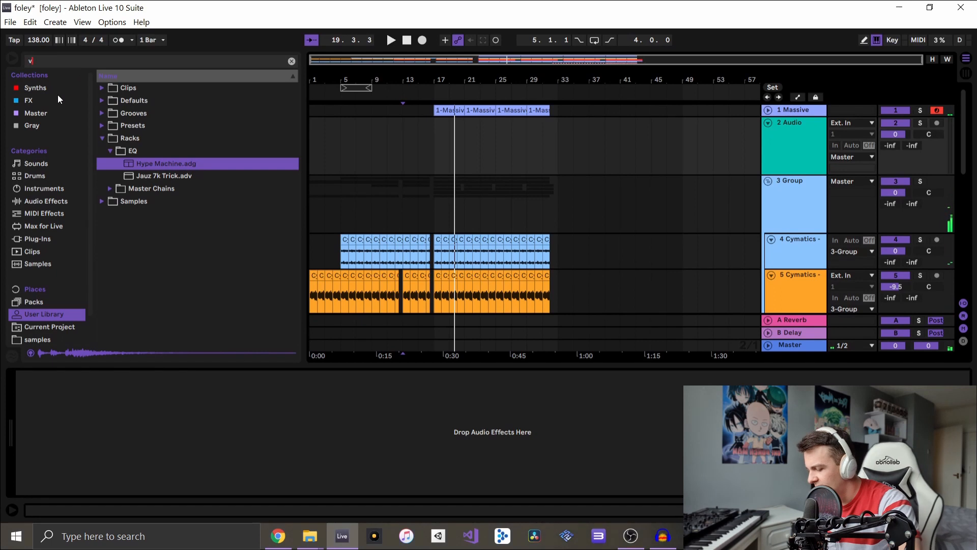
type("vocal")
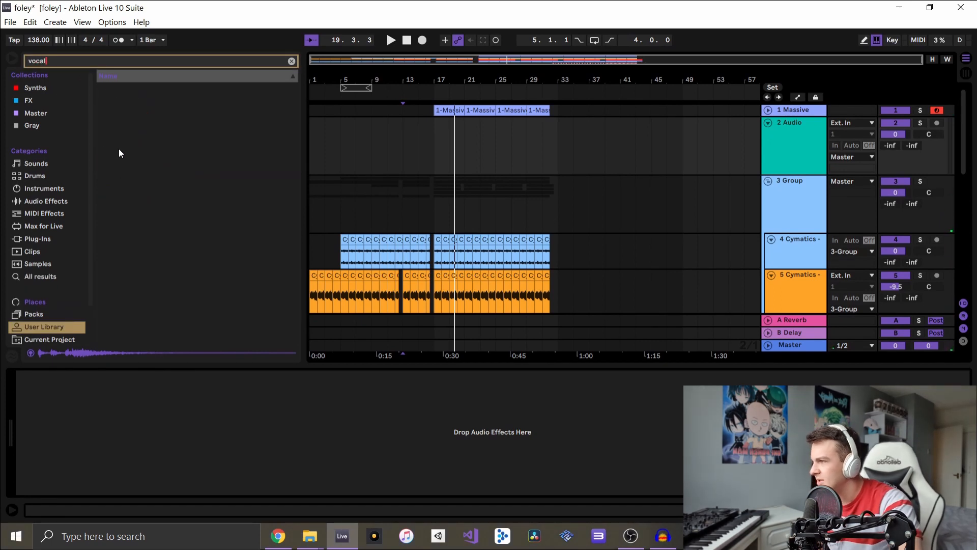
scroll(56, 314, "down", 1)
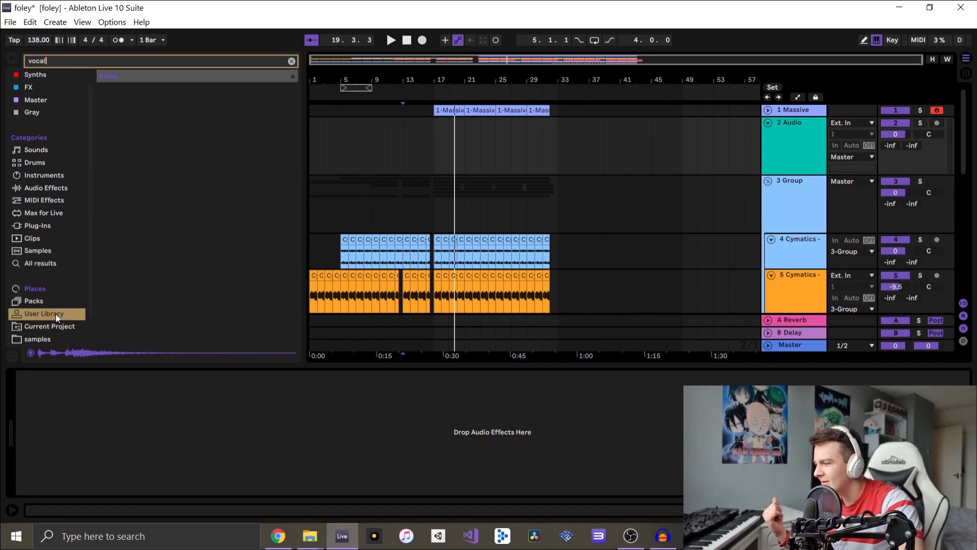
left_click(41, 337)
left_click(164, 177)
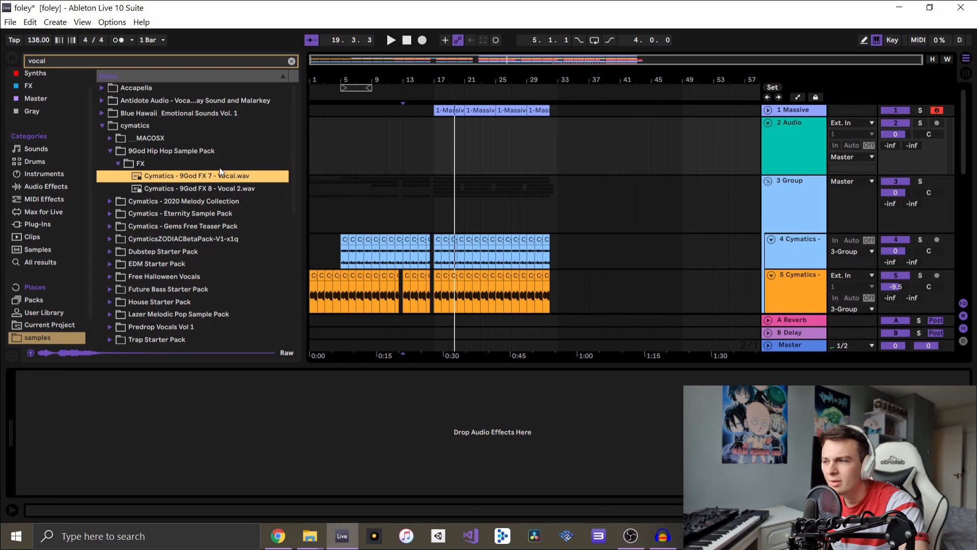
left_click_drag(446, 142, 448, 145)
key("z")
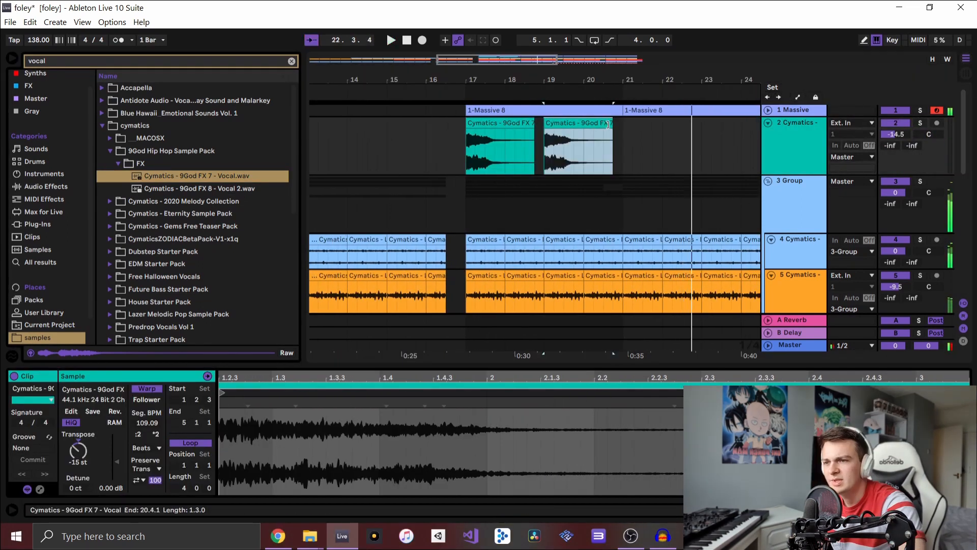
Step: Shorten the repeated vocal clip at bar 19 to one beat and play the section from bar 17
left_click_drag(611, 125, 558, 127)
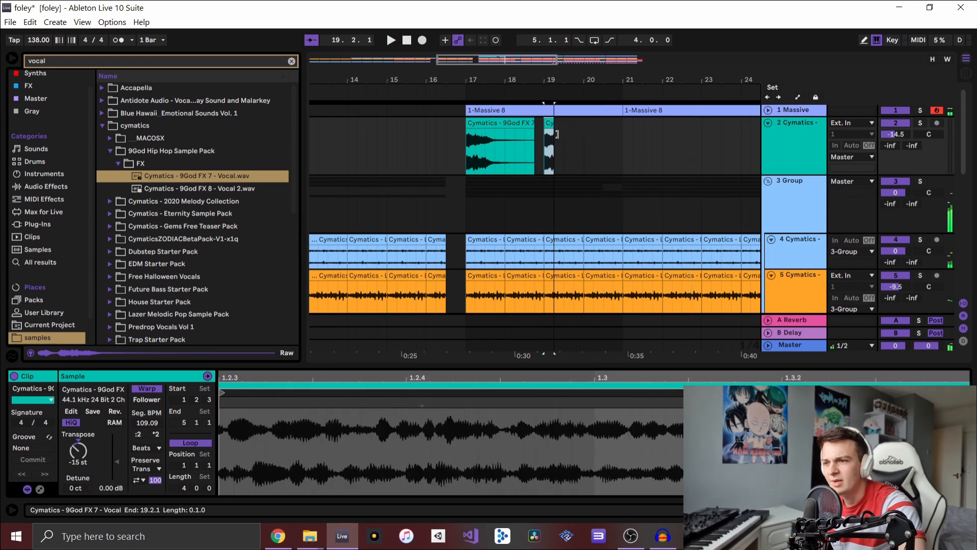
key("z")
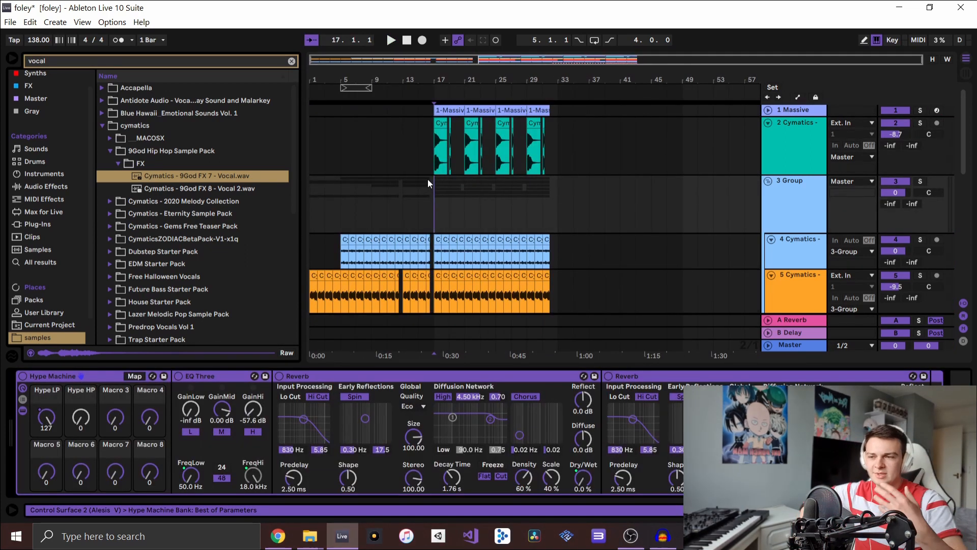
key("space")
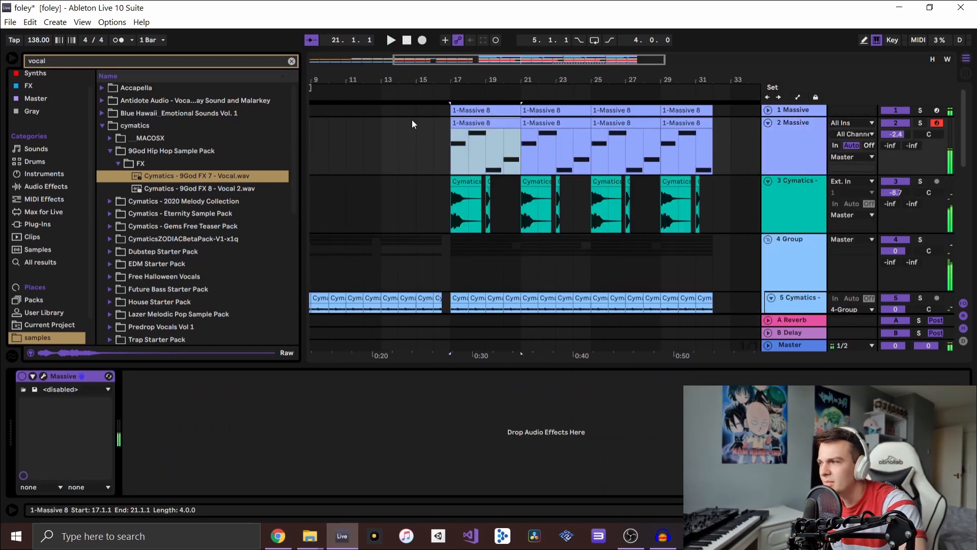
Step: Browse the audio effects and instruments categories, and clear the "vocal" search from the browser
left_click(50, 214)
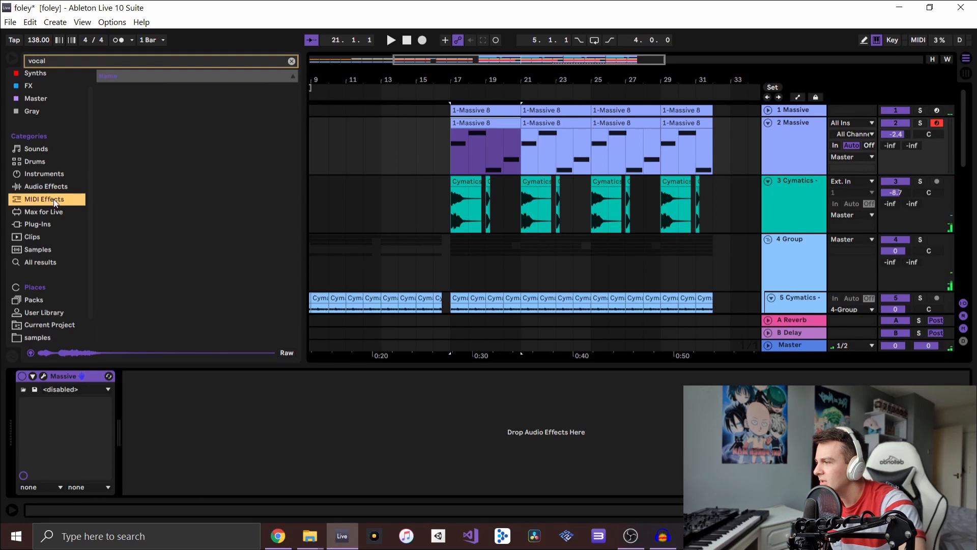
left_click(51, 175)
left_click(50, 186)
left_click(78, 60)
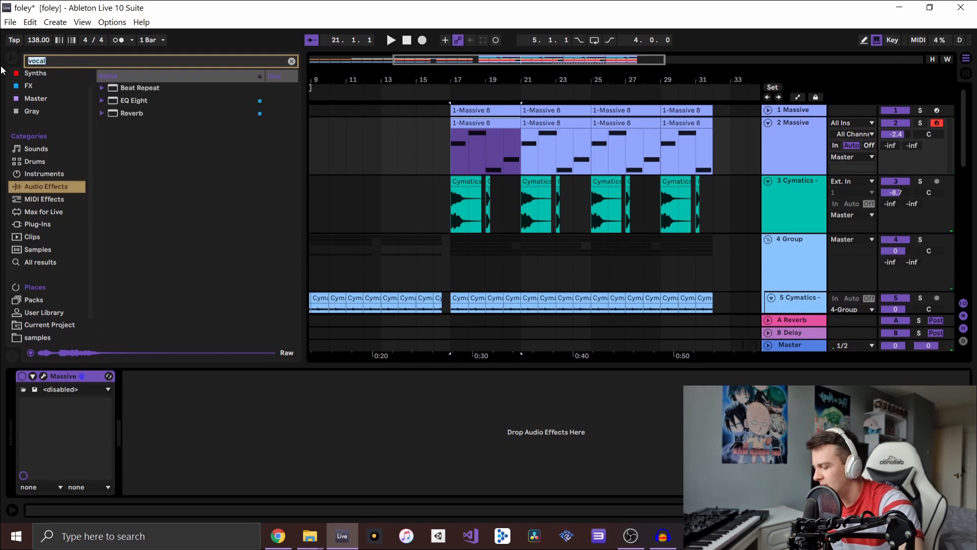
left_click(43, 176)
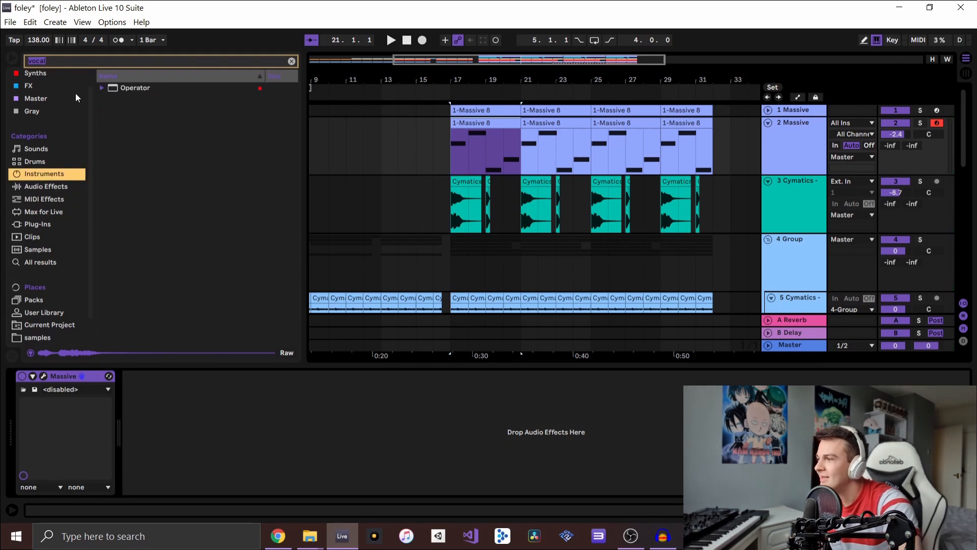
left_click(68, 62)
key("BackSpace")
key("BackSpace")
key("BackSpace")
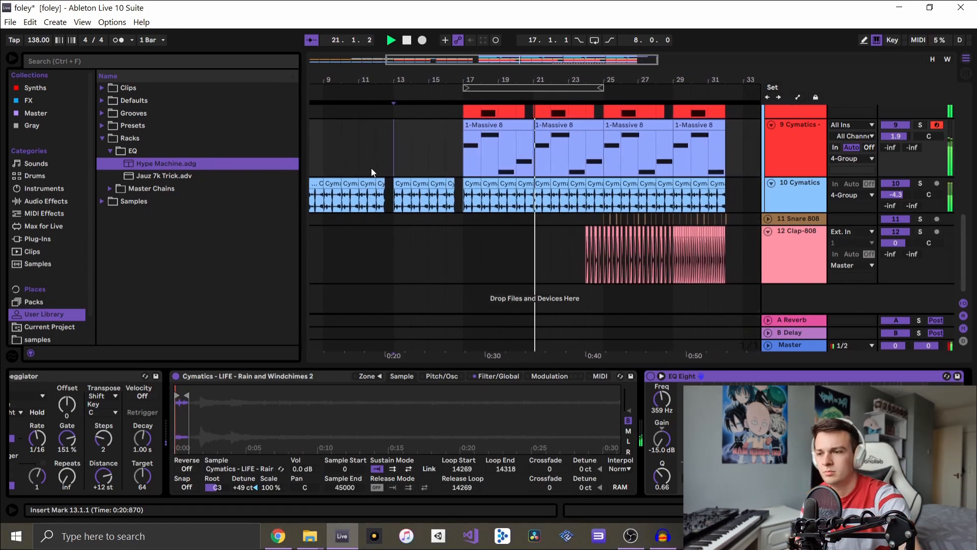
scroll(555, 273, "up", 2)
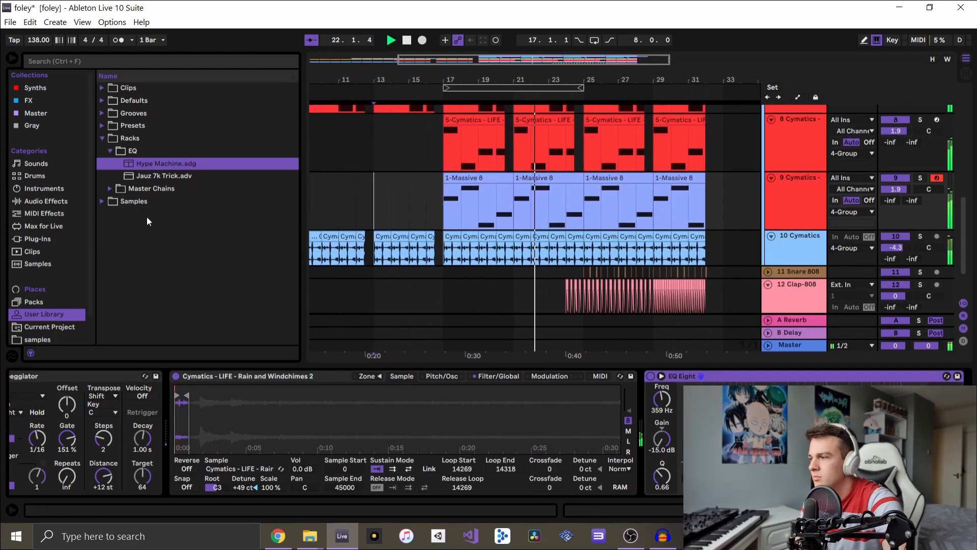
Step: Search the samples for "808 kick" and audition Kick 808 Tone.aif and Kick Click Layer 808.wav
left_click(40, 338)
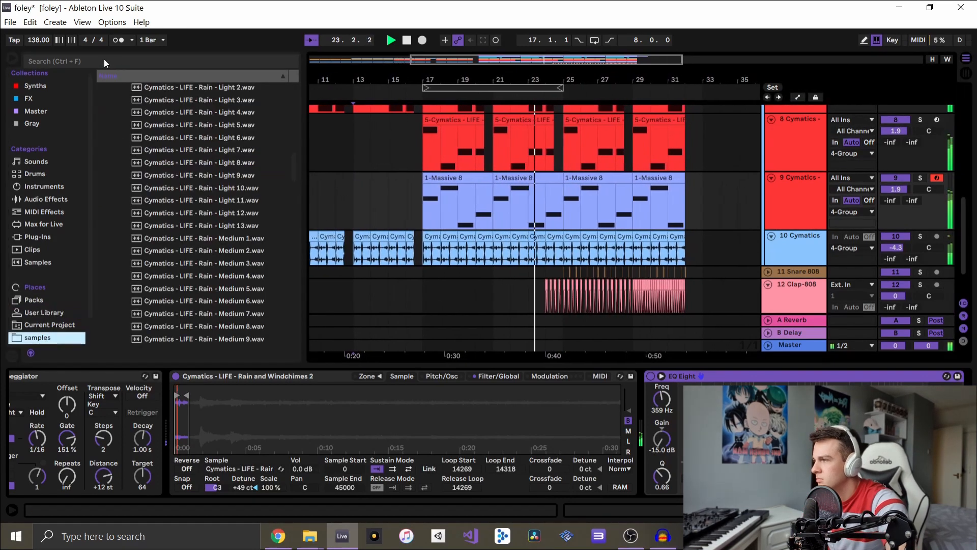
left_click(25, 264)
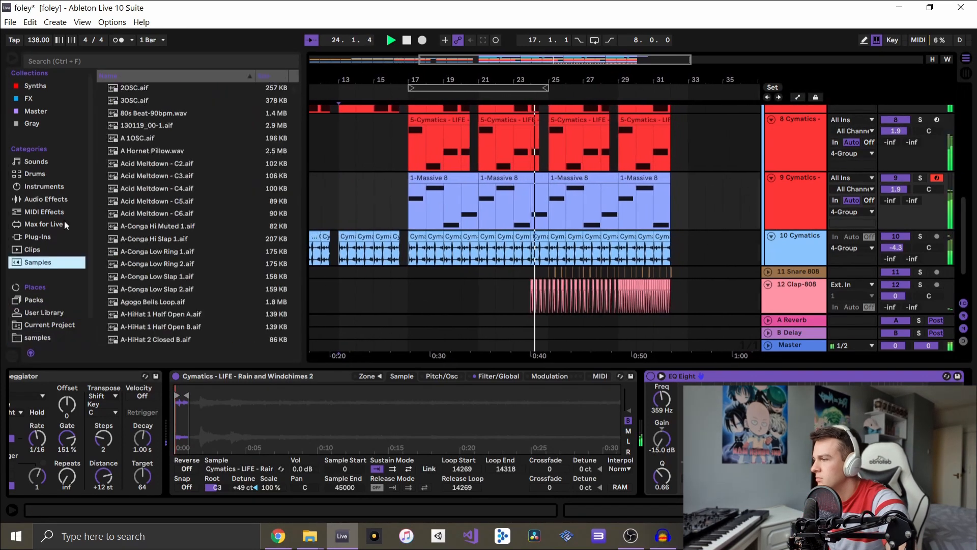
left_click(70, 61)
type("808")
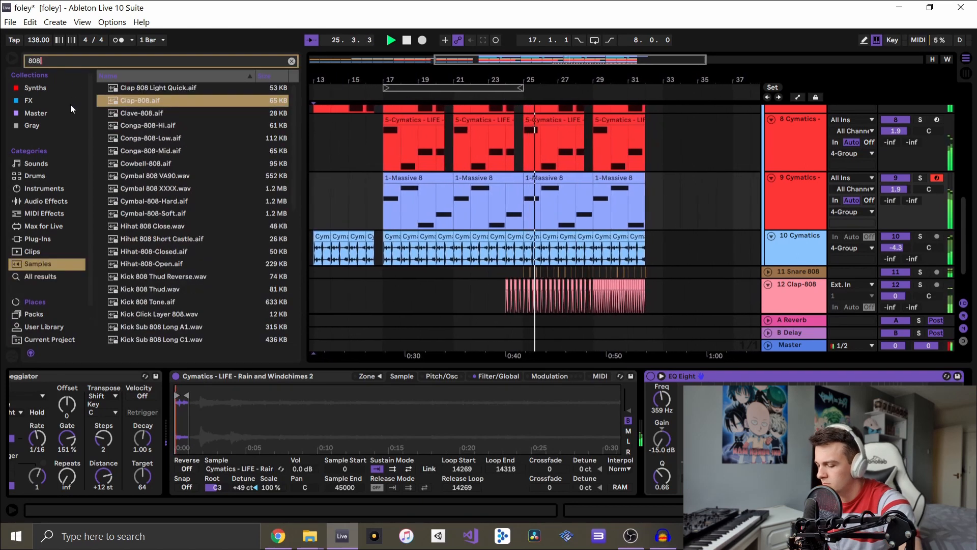
type(" kick")
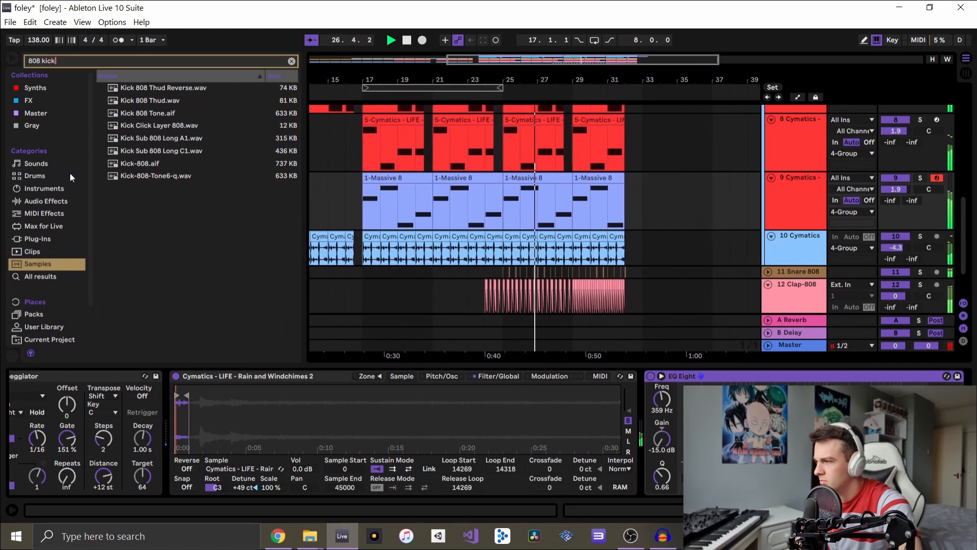
left_click(164, 110)
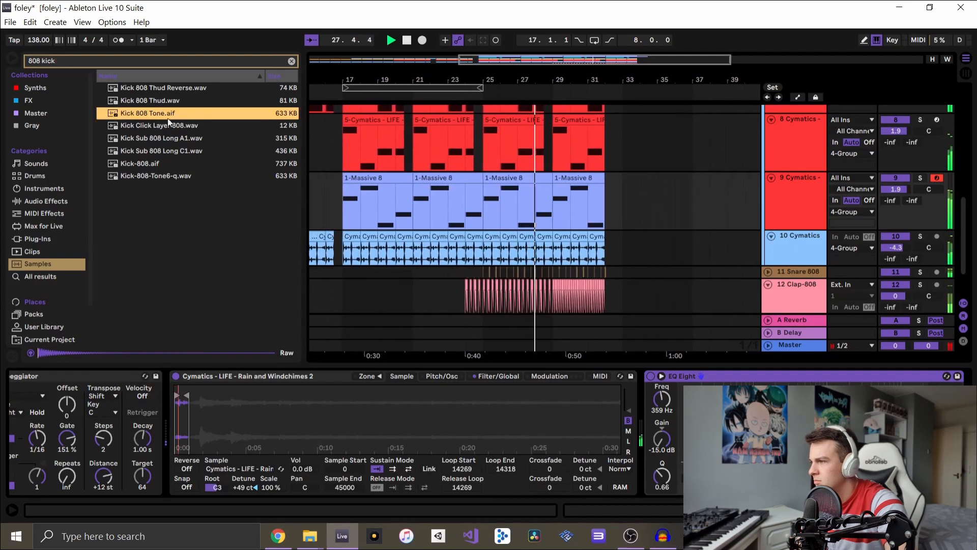
left_click(171, 124)
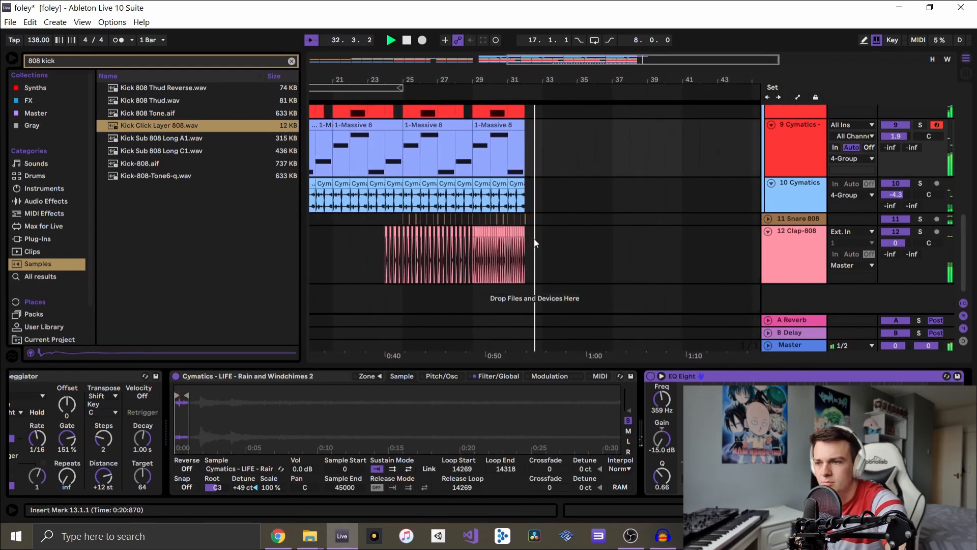
Step: Play the arrangement from bar 13
scroll(524, 209, "up", 3)
scroll(519, 173, "up", 2)
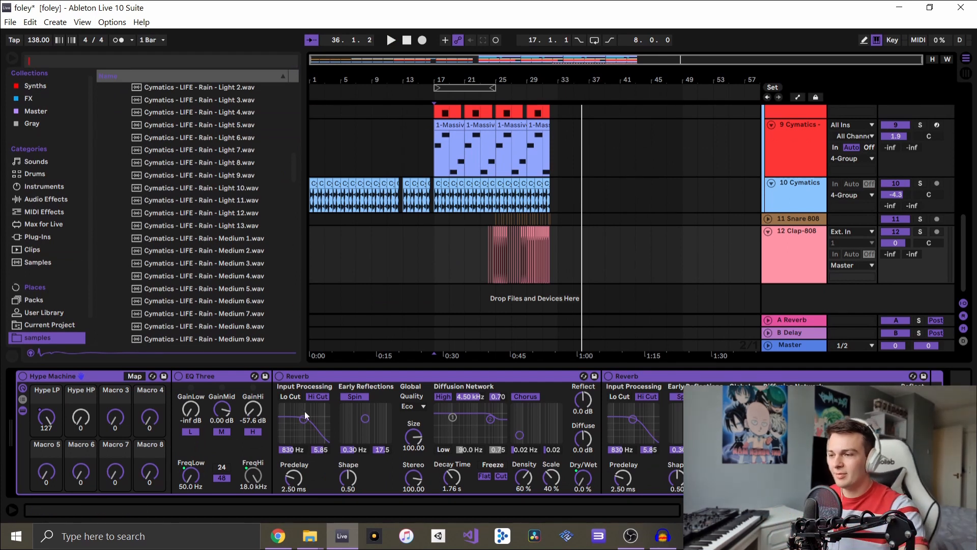
left_click(431, 201)
scroll(433, 201, "up", 10)
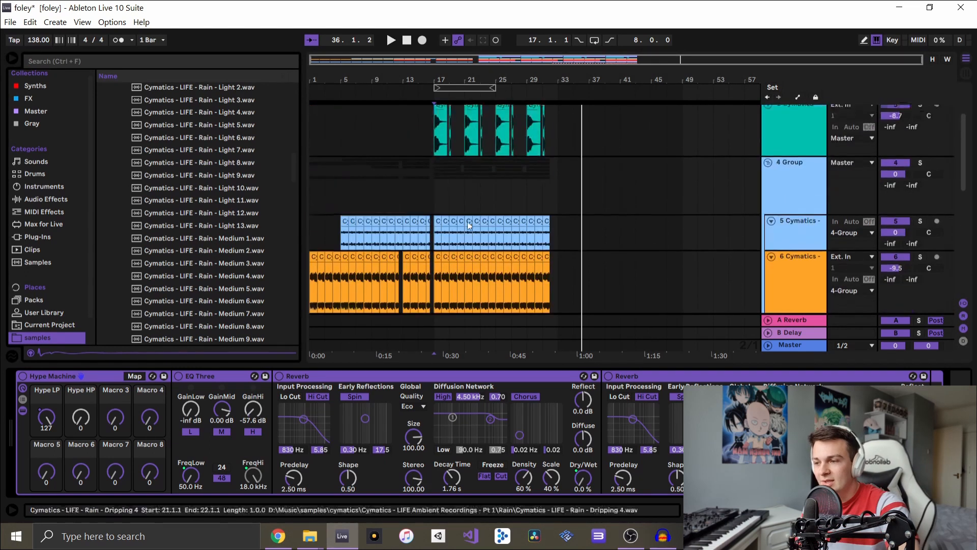
scroll(403, 232, "down", 2)
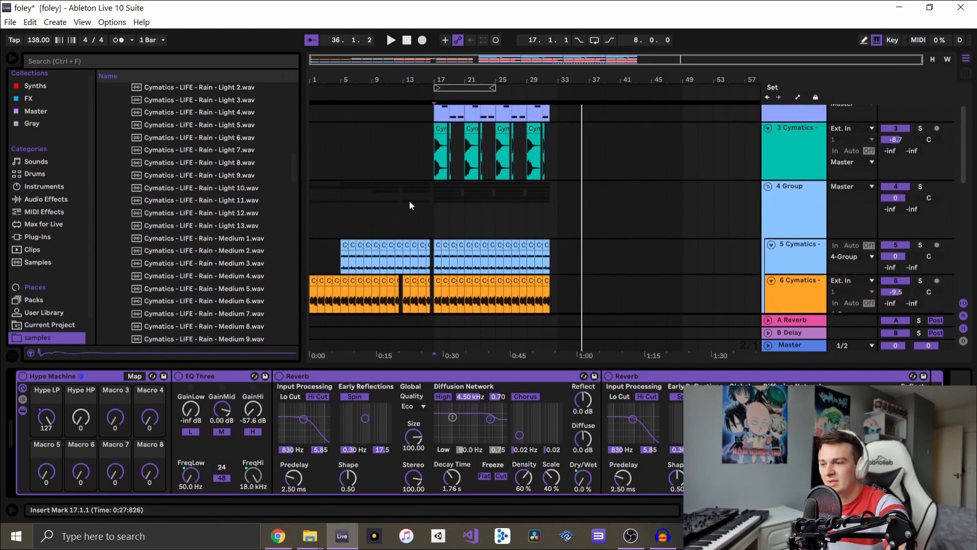
left_click(407, 203)
key("space")
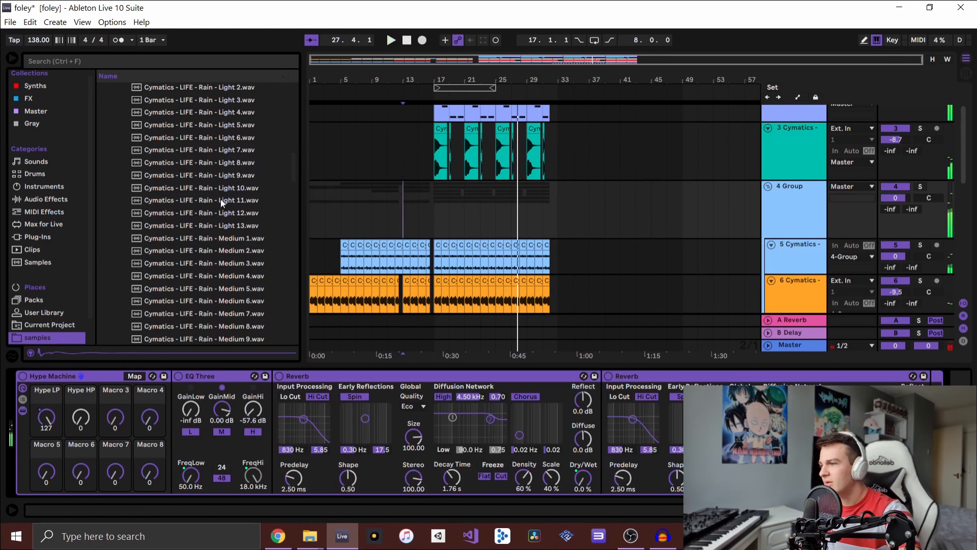
Step: Find Cymatics - LIFE - Waterfall Stream 2.wav in the Waterfall folder and place it at bar 17 on a new audio track
scroll(222, 202, "up", 6)
left_click(118, 173)
scroll(159, 218, "down", 1)
left_click(155, 201)
left_click(201, 177)
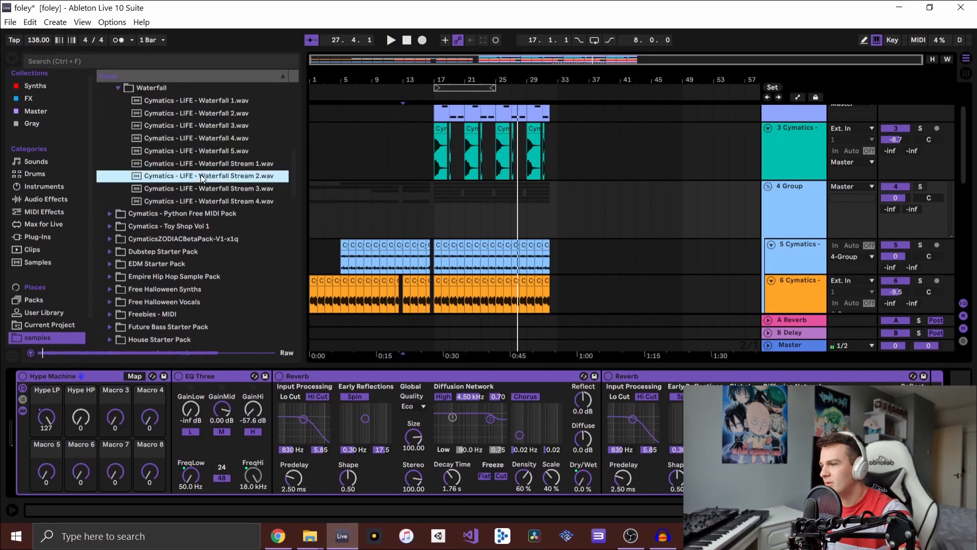
left_click_drag(202, 178, 427, 297)
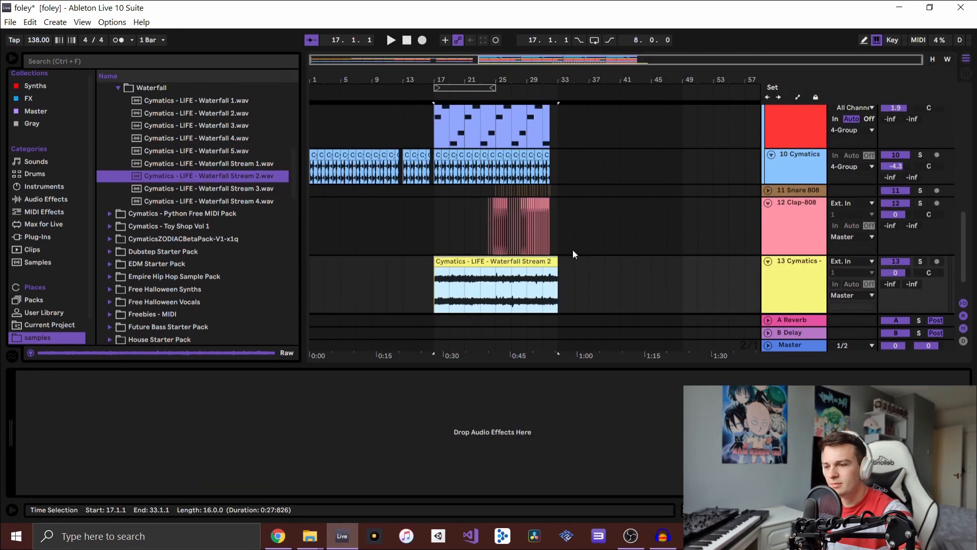
Step: Trim the Waterfall Stream 2 clip to run from bar 25 to bar 32
scroll(546, 264, "up", 5)
left_click_drag(618, 264, 586, 264)
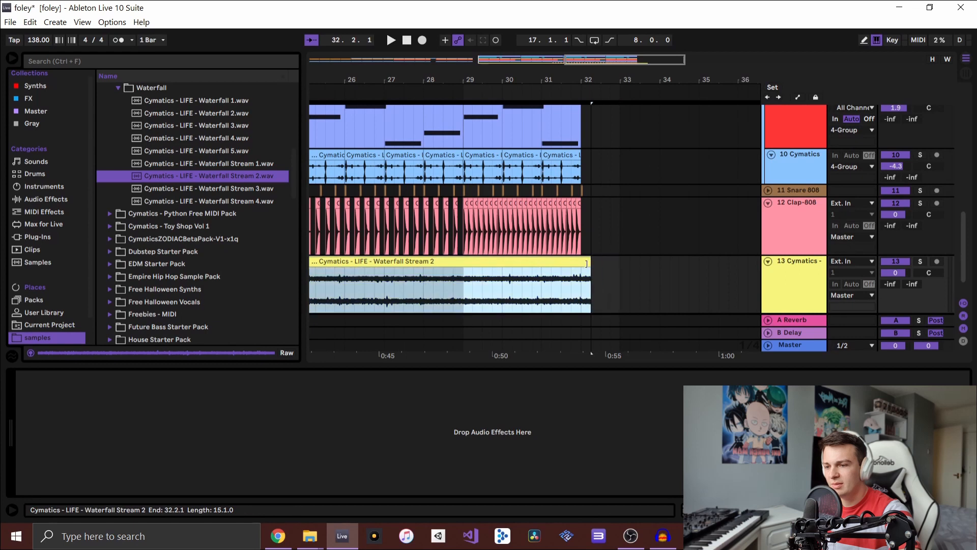
scroll(398, 277, "down", 5)
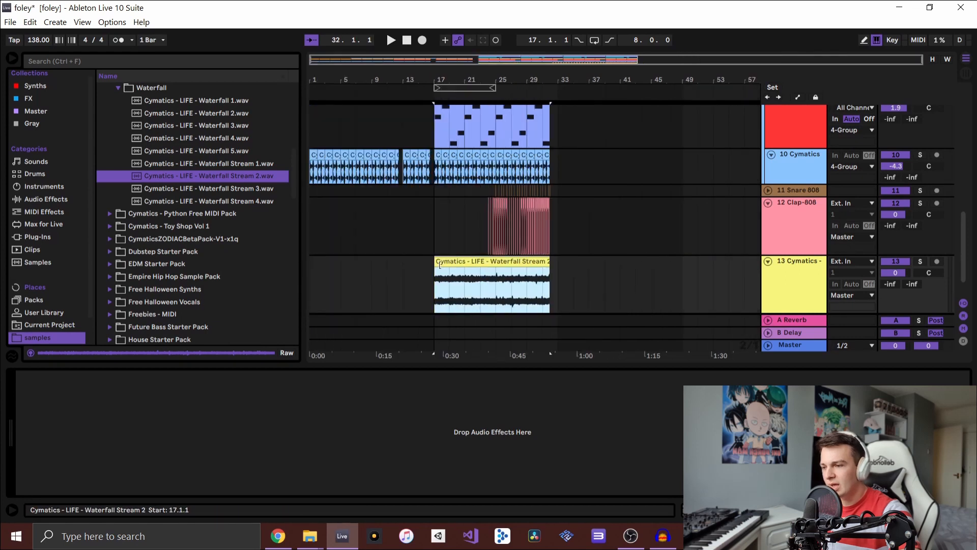
left_click_drag(440, 264, 496, 261)
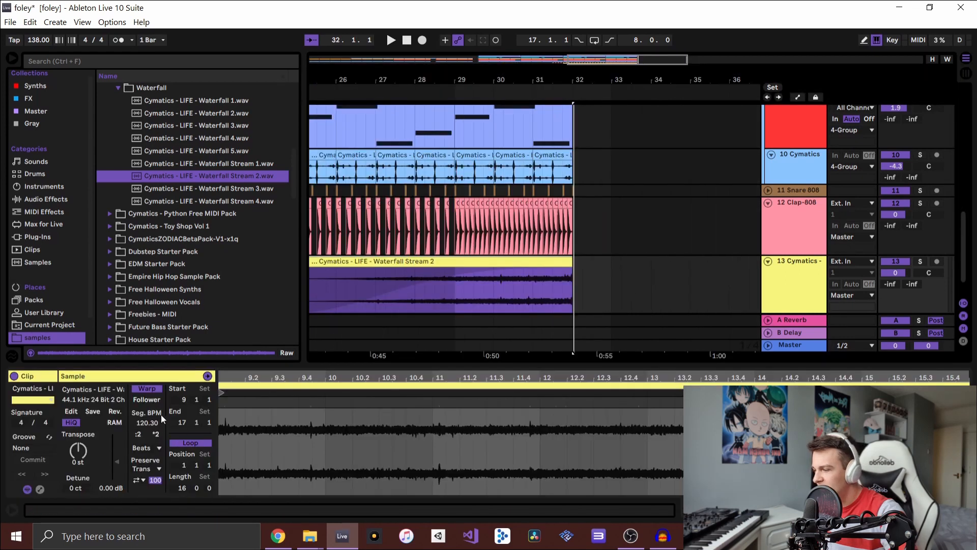
Step: Set the waterfall clip to Pro warping and draw a transposition envelope that rises towards the clip's end
left_click(40, 490)
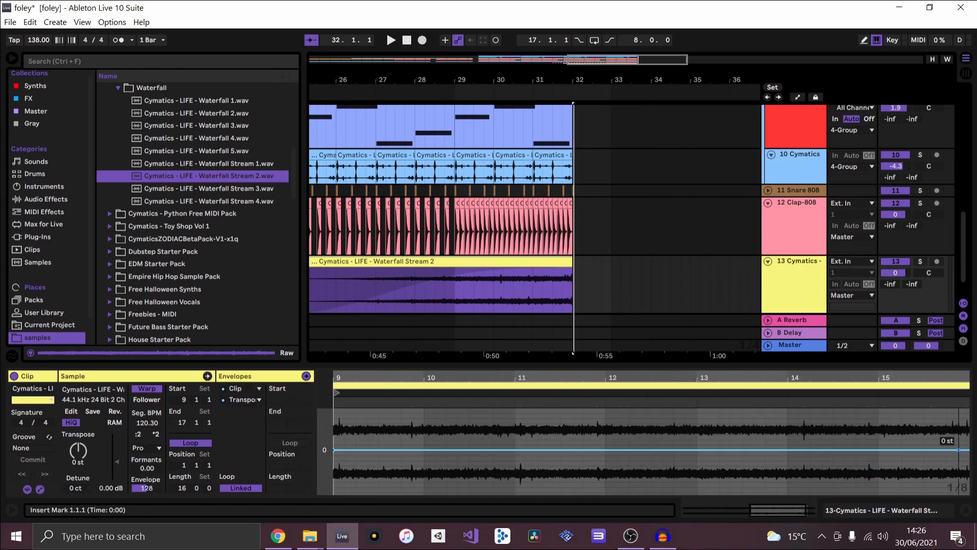
left_click_drag(963, 418, 876, 415)
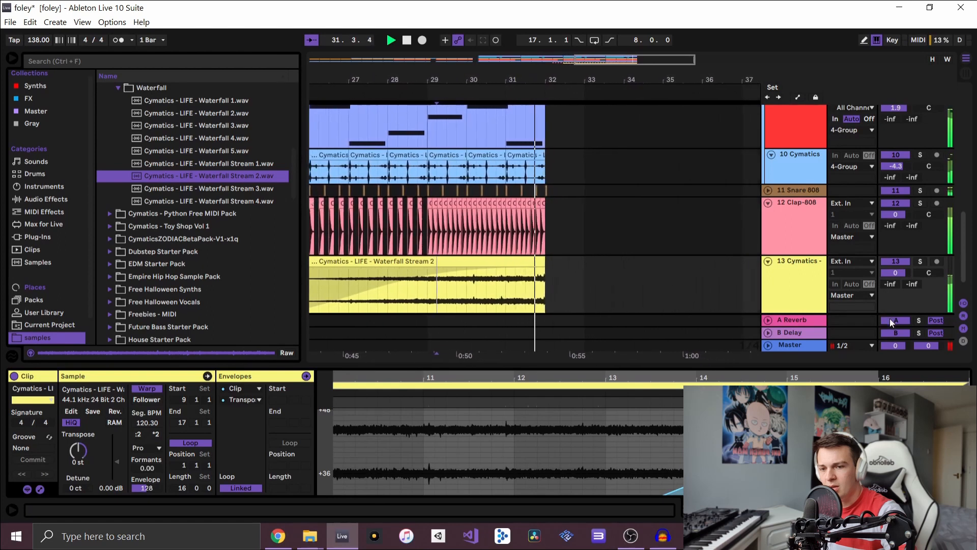
key("space")
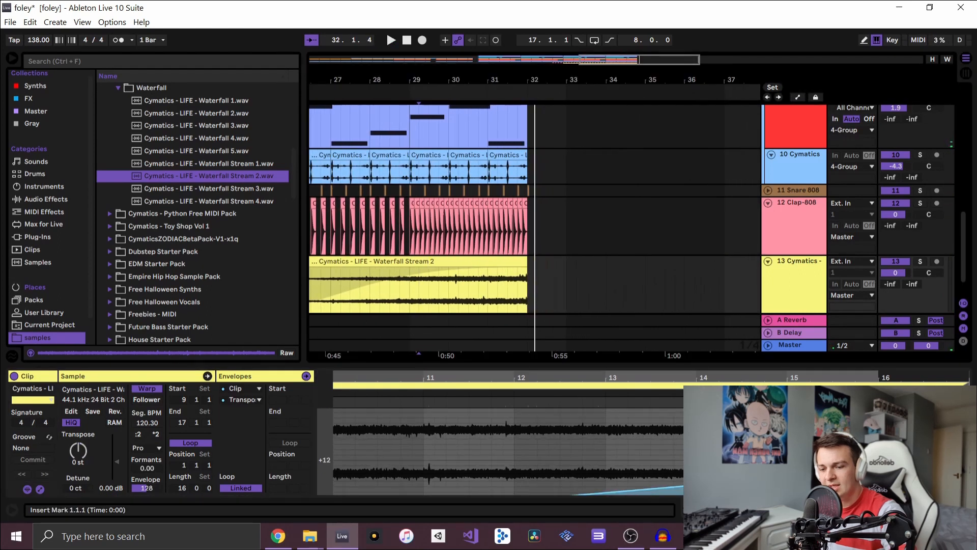
left_click_drag(968, 397, 968, 412)
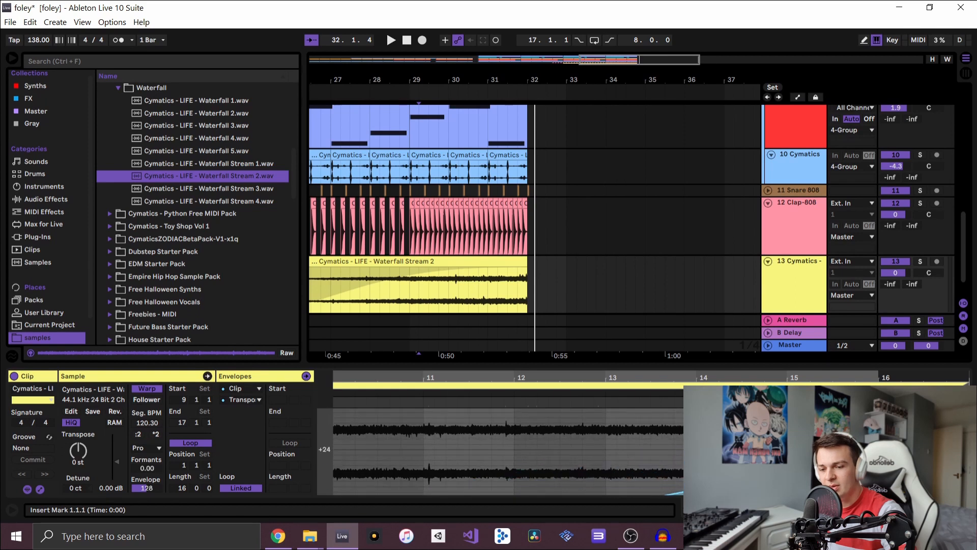
Step: Play back the buildup and raise the waterfall track's reverb send to -5.6 dB
left_click(461, 300)
key("space")
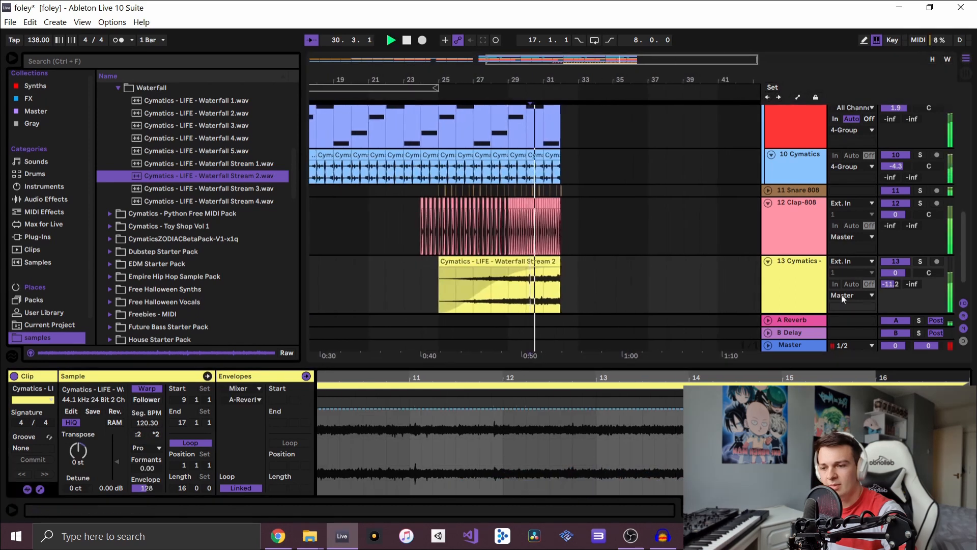
left_click_drag(900, 283, 901, 274)
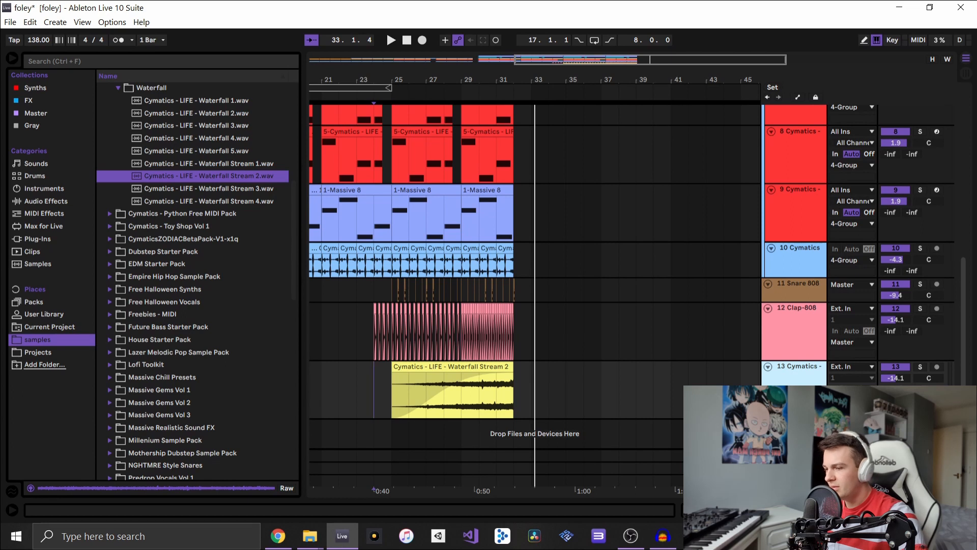
Step: Find Cymatics - LIFE - Walking in Forest 4.wav in the Walking folder and place it at bar 27 on a new audio track
scroll(734, 372, "down", 1)
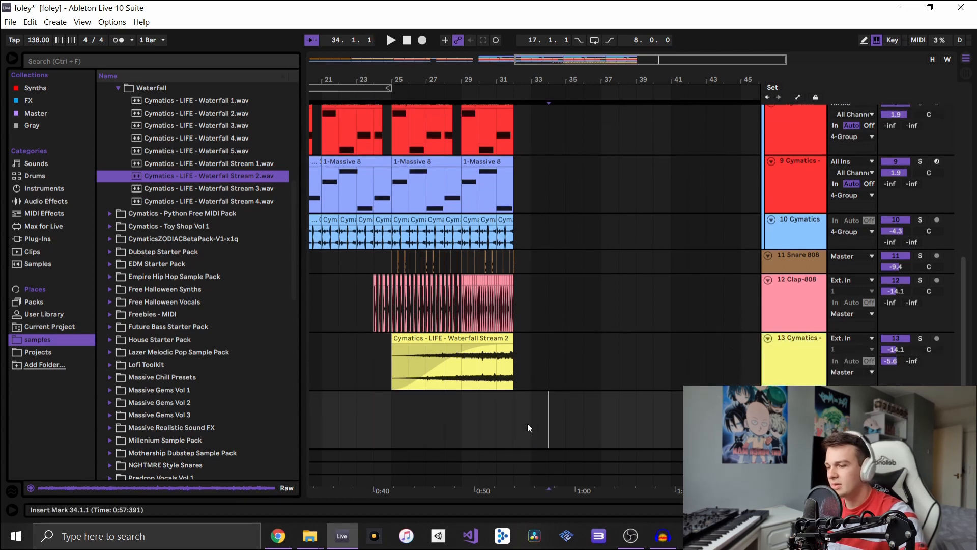
left_click(513, 424)
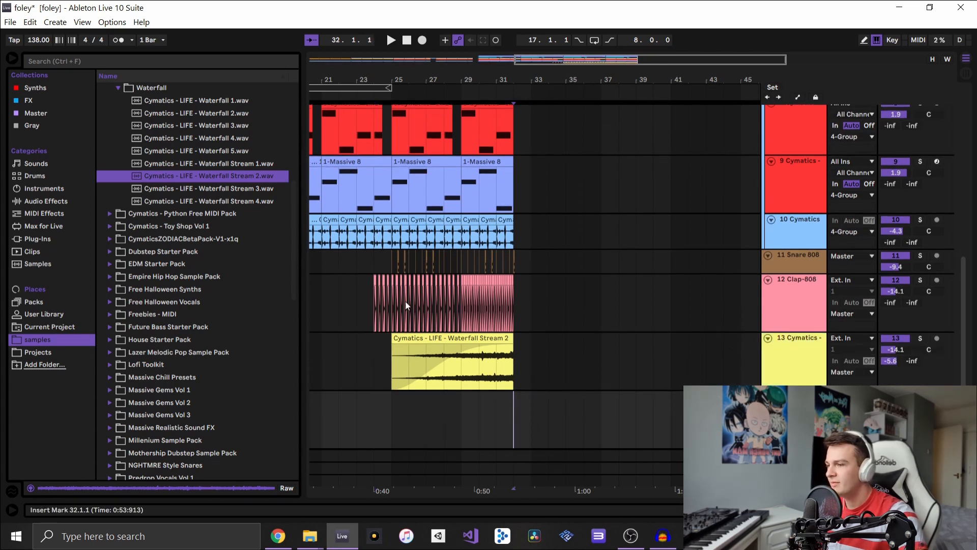
left_click(144, 175)
scroll(168, 194, "up", 4)
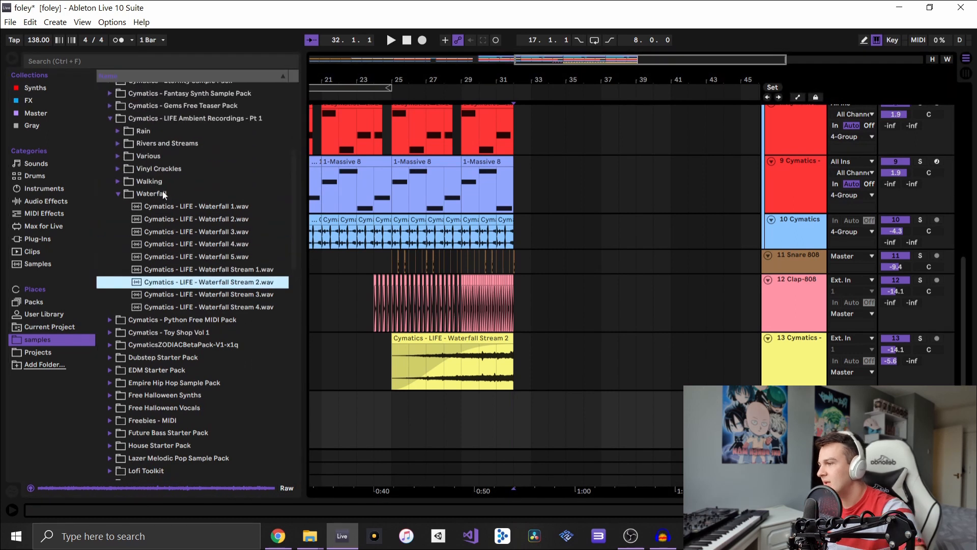
left_click(118, 181)
left_click(230, 236)
left_click_drag(231, 239, 423, 388)
Step: Trim the Walking in Forest 4 clip to a single sixteenth-note footstep starting at 27.3, previewing it along the way
left_click_drag(562, 367, 444, 377)
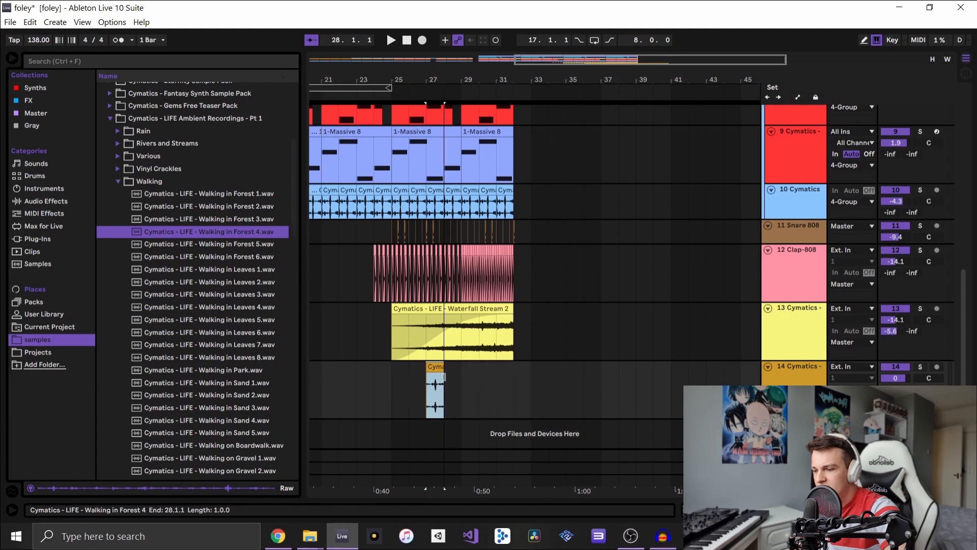
scroll(439, 391, "up", 5, "ctrl")
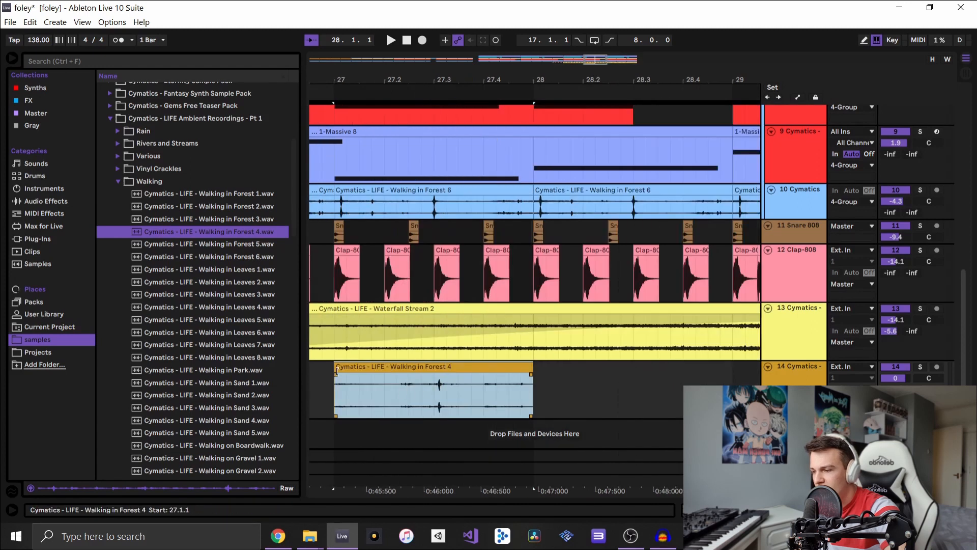
left_click_drag(337, 371, 430, 375)
key("space")
key("space")
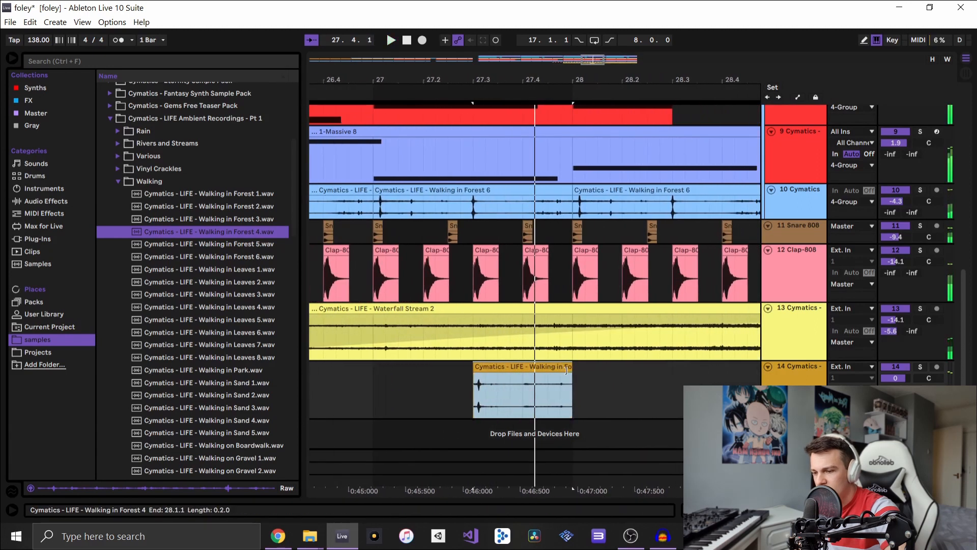
left_click_drag(571, 370, 486, 371)
Step: Load the Serum synth from the Synths collection onto a new track below the footstep track
key("ctrl+t")
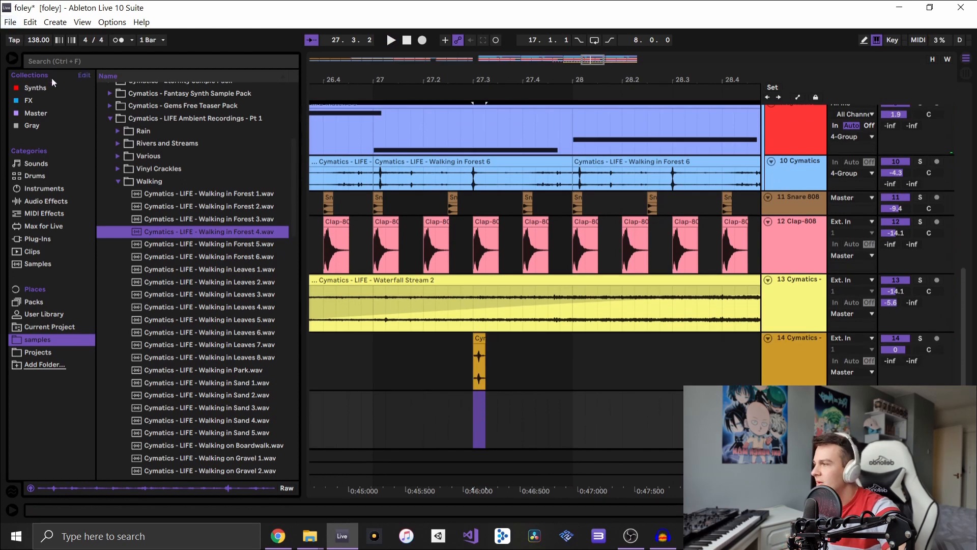
left_click(36, 87)
left_click(123, 277)
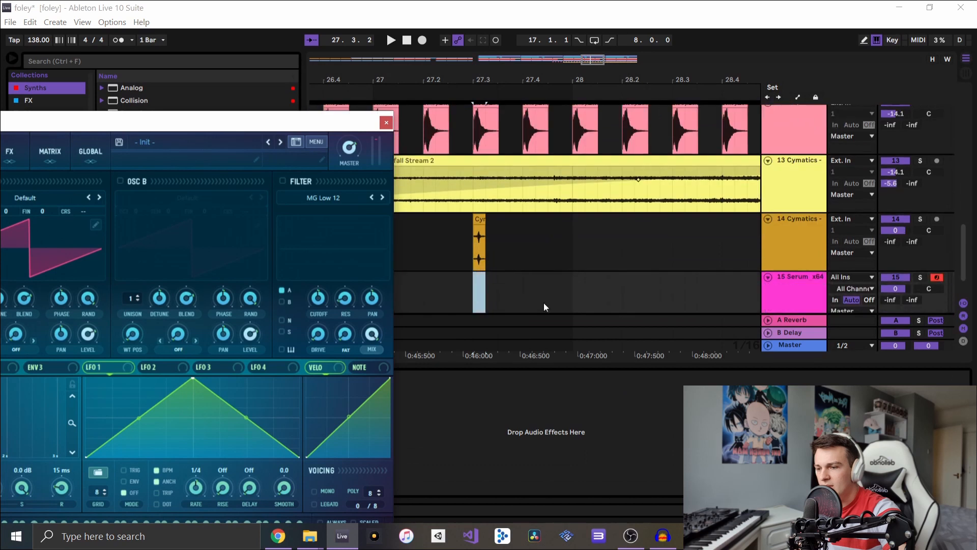
Step: Import the short footstep clip into Serum's oscillator A as a wavetable and bring the whole plugin window into view
left_click(479, 224)
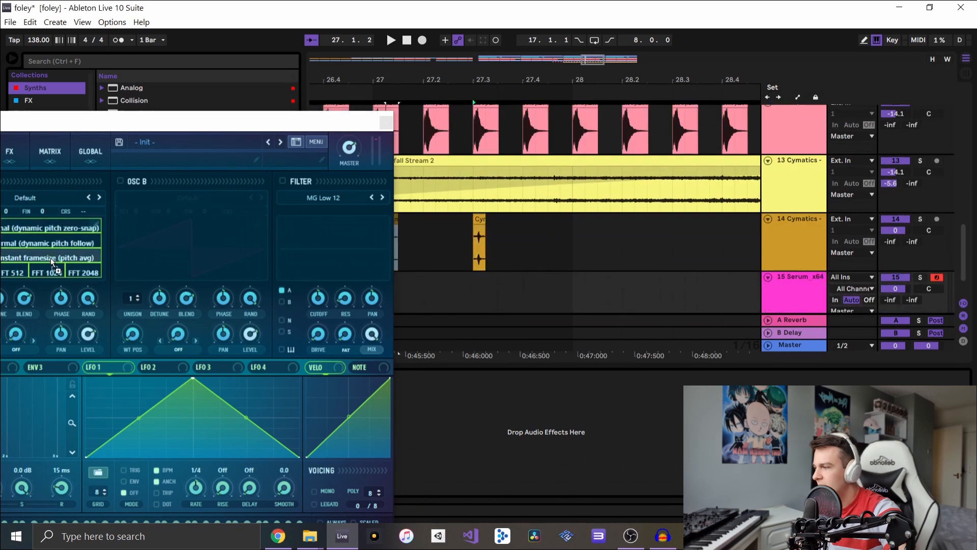
left_click(82, 267)
left_click_drag(184, 122, 397, 104)
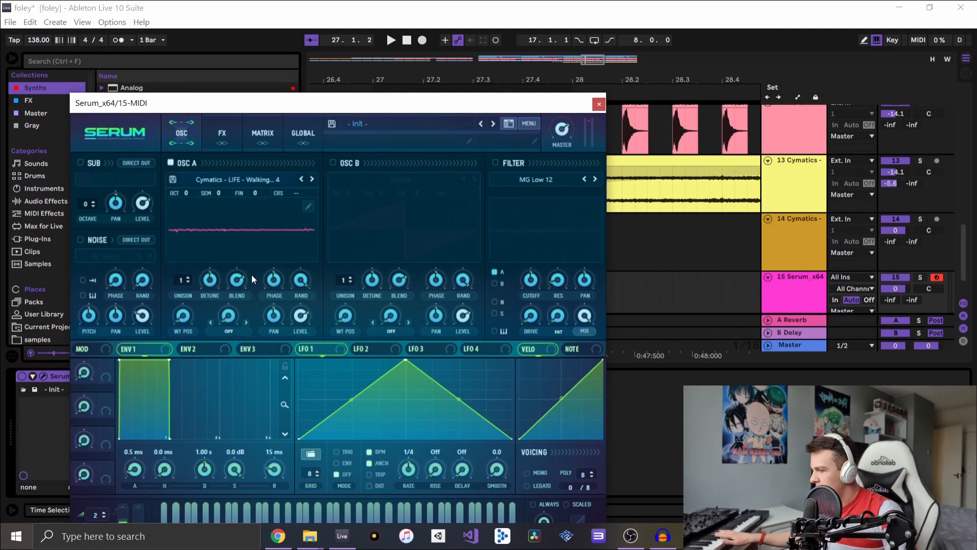
Step: Sweep oscillator A's wavetable position up to 256 and back while auditioning the imported sound
mouse_move(186, 303)
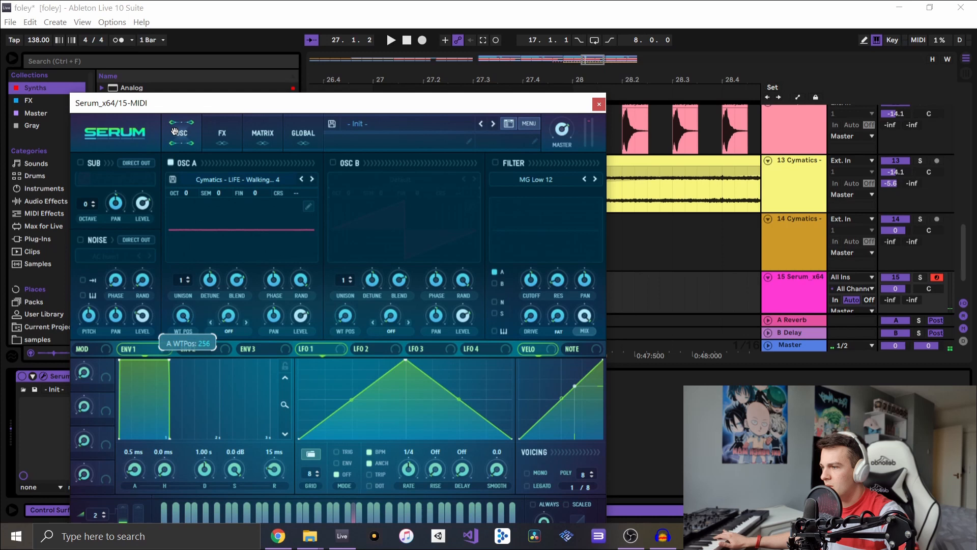
left_click_drag(166, 152, 168, 172)
left_click(244, 180)
left_click(237, 168)
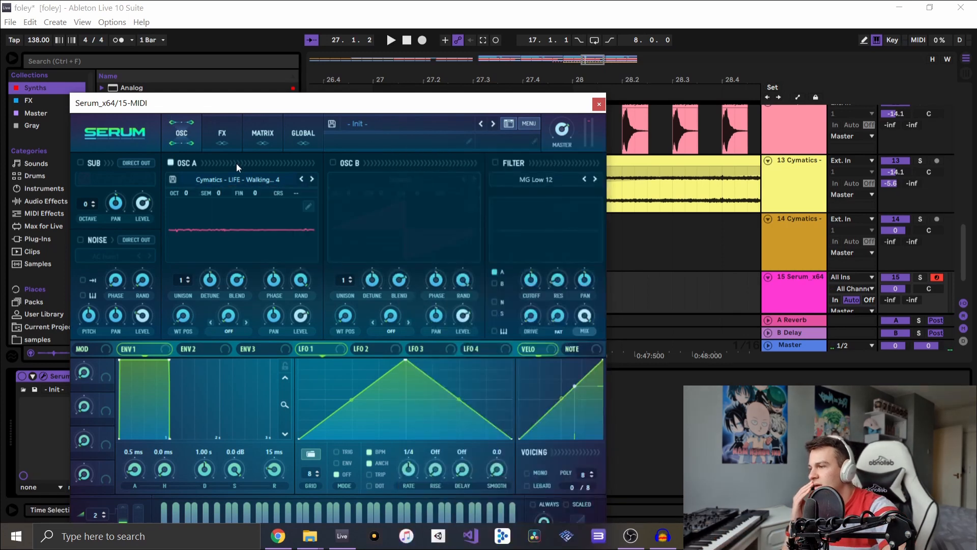
Step: Open oscillator A's wavetable editor, go through the frames and reduce the table to four frames
left_click(308, 205)
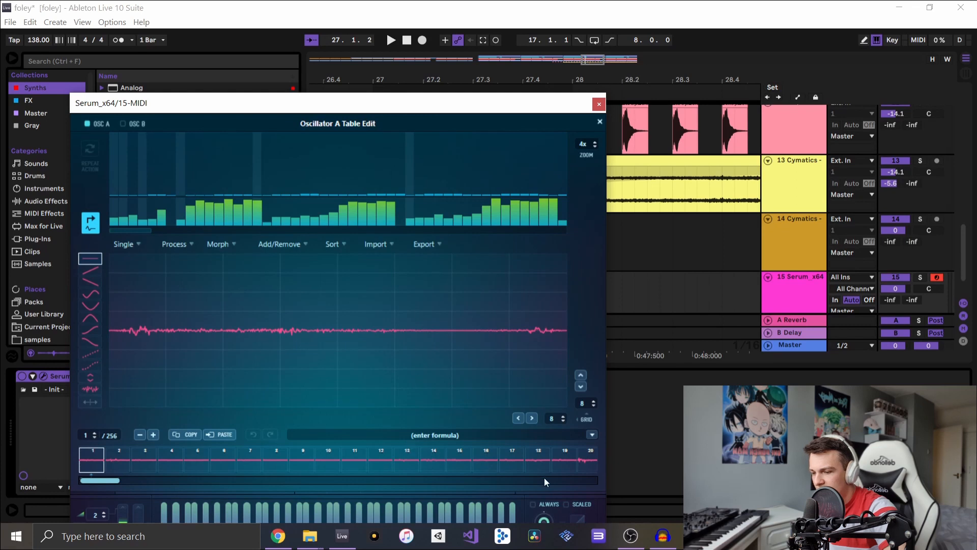
left_click_drag(119, 480, 188, 481)
left_click_drag(300, 483, 623, 472)
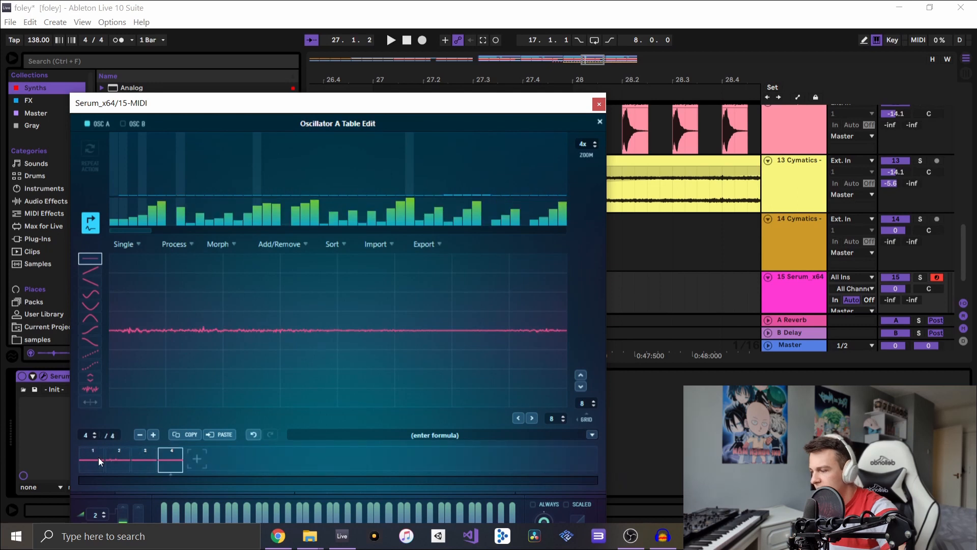
Step: Crossfade-morph the four frames across the whole wavetable and normalize each frame with its own gain
left_click(99, 457)
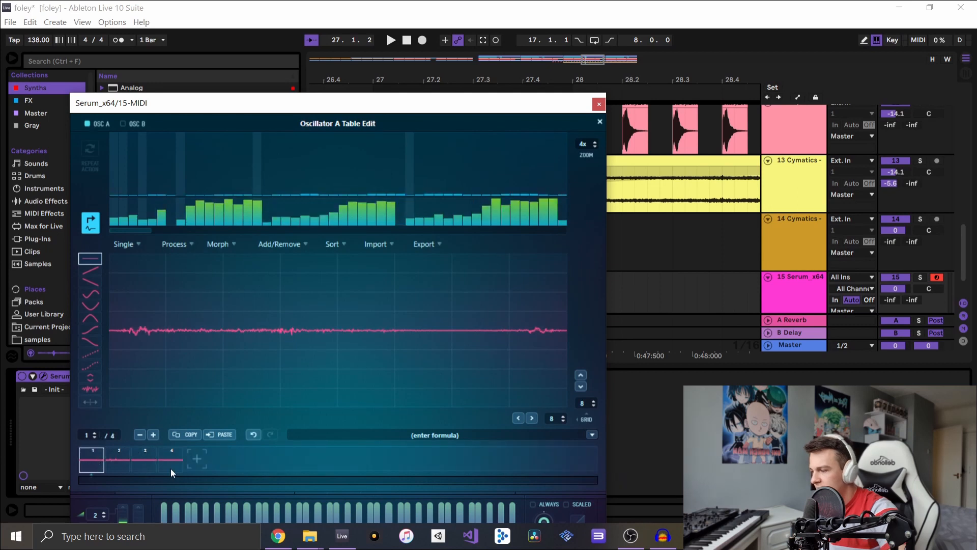
left_click(222, 245)
left_click(273, 259)
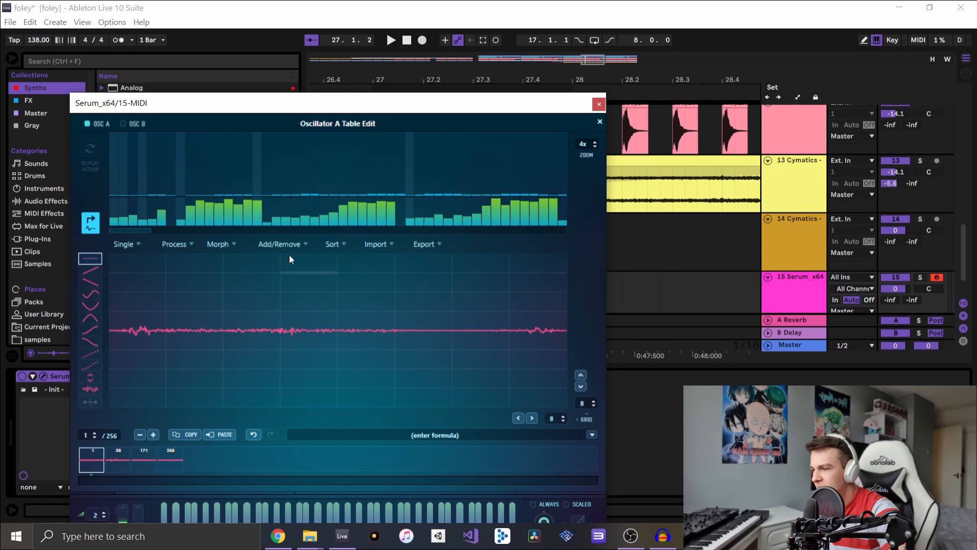
left_click(218, 244)
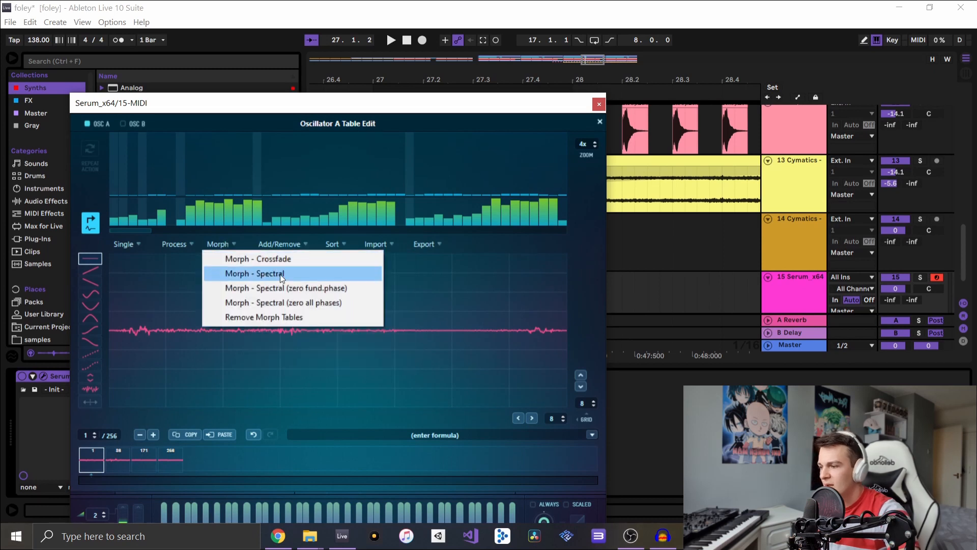
left_click(191, 239)
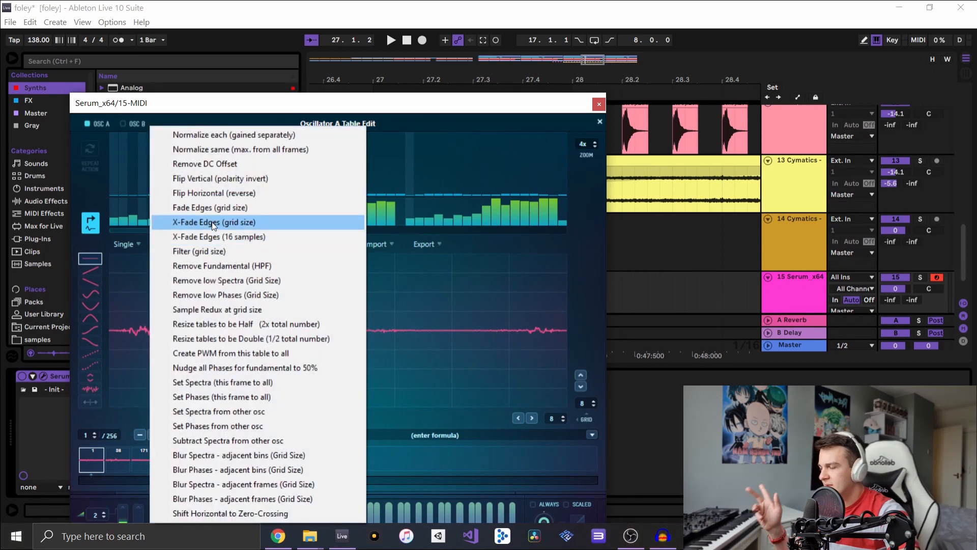
left_click(227, 133)
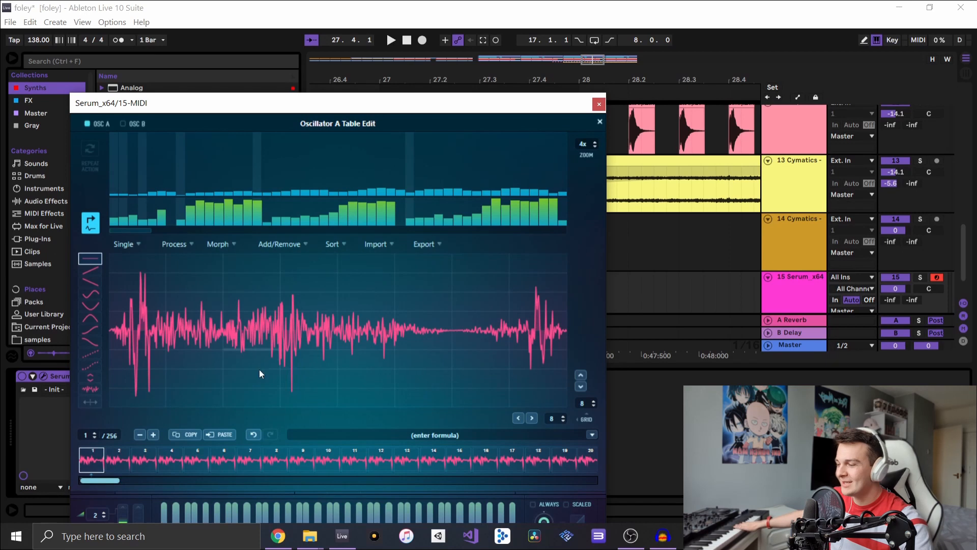
Step: Assign LFO 1 to oscillator A's wavetable position and level, enable oscillator B and assign LFO 2 to its level
left_click_drag(186, 316, 186, 284)
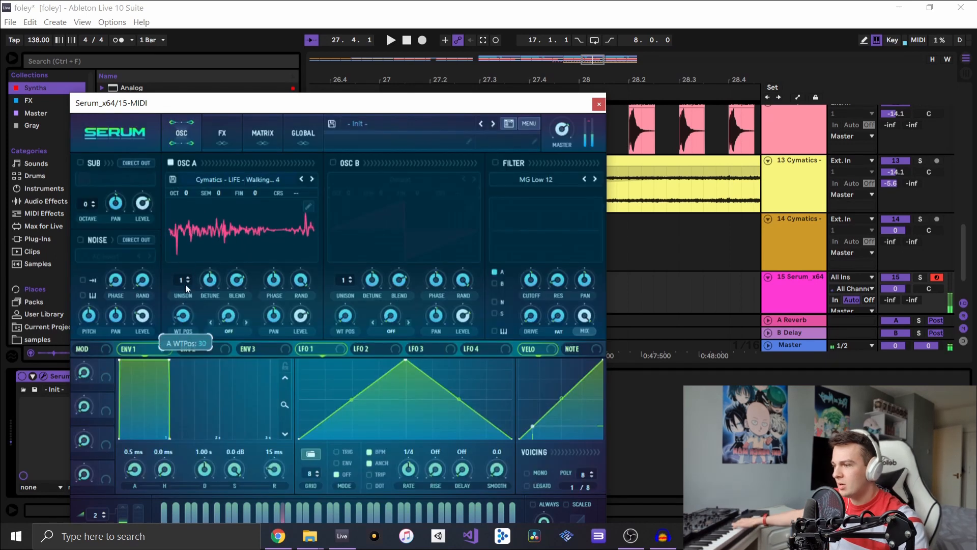
left_click(366, 348)
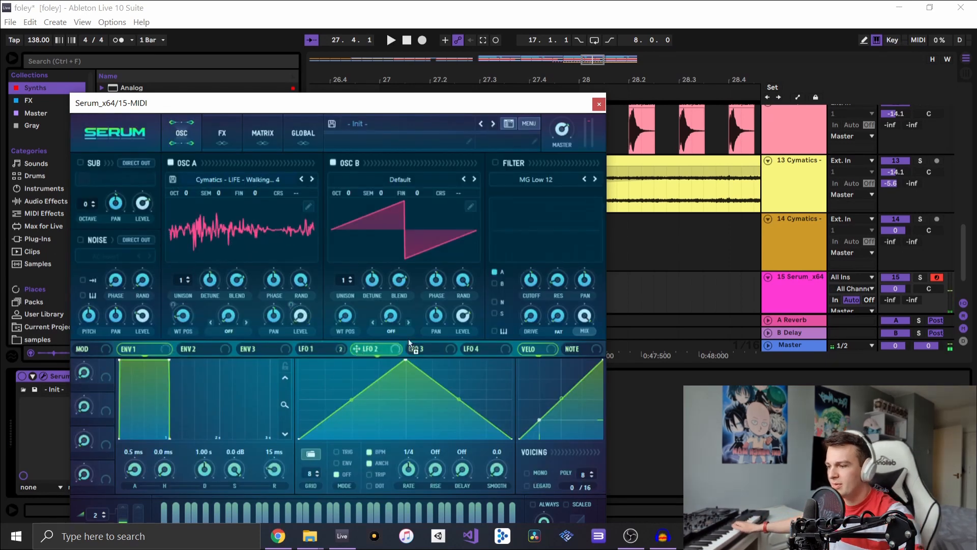
left_click_drag(456, 303, 456, 284)
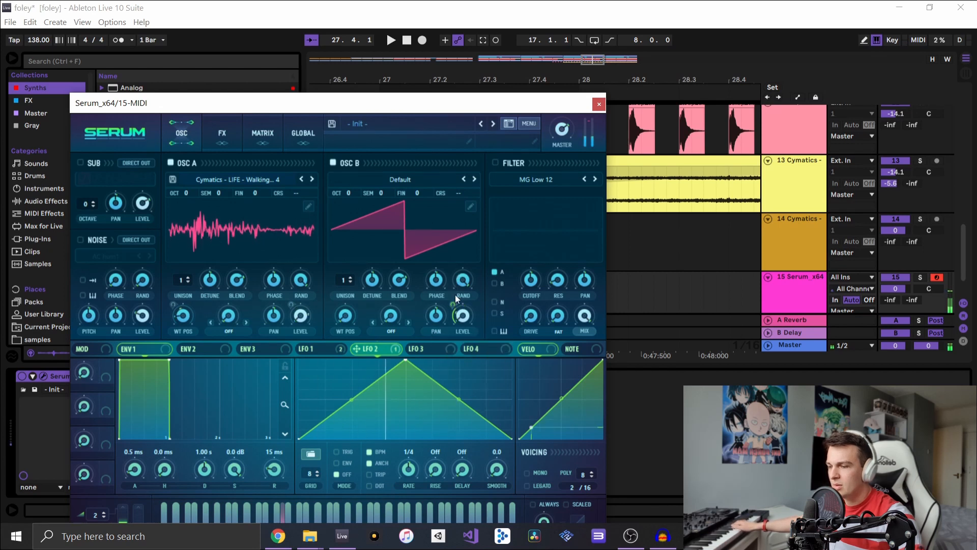
Step: Lower oscillator A's octave, raise both oscillators' unison voices, and add Hyper/Dimension and a multiband Compressor to the Serum patch
left_click_drag(192, 192, 188, 216)
left_click_drag(182, 279, 196, 252)
left_click_drag(340, 277, 340, 234)
mouse_move(371, 272)
left_mouse_down()
mouse_move(370, 261)
mouse_move(369, 275)
left_mouse_up()
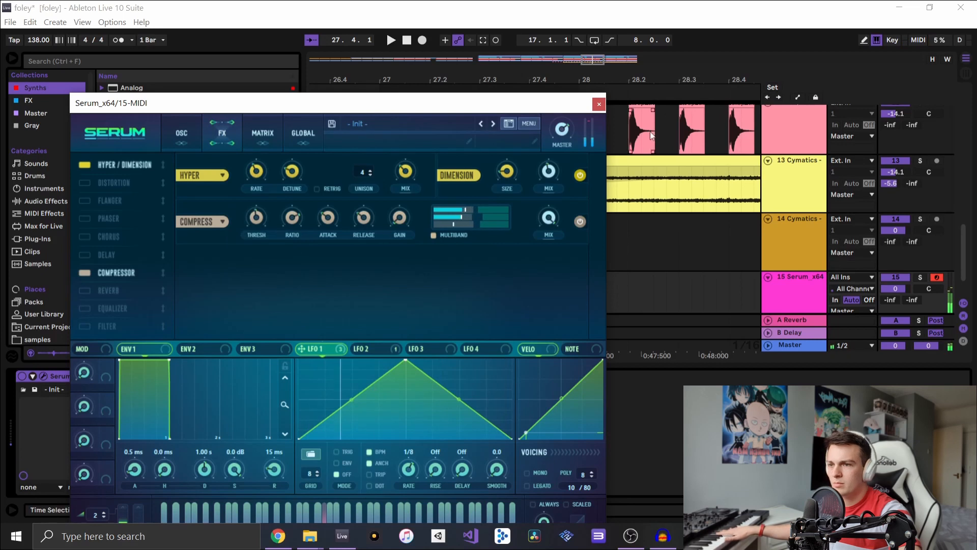
left_click(598, 106)
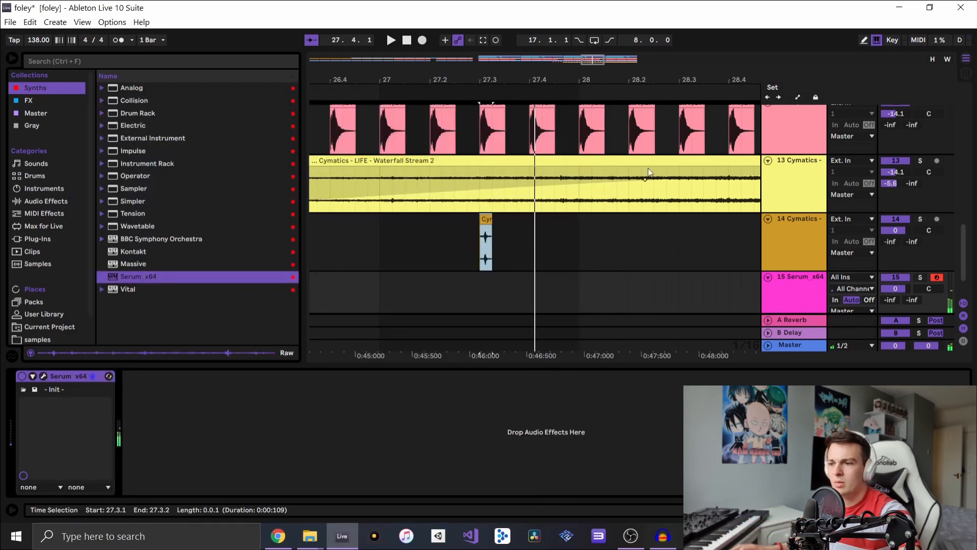
Step: Copy the first Grand Piano clip from bar 17 onto the Serum track at bar 33 and play it back
scroll(641, 226, "down", 10)
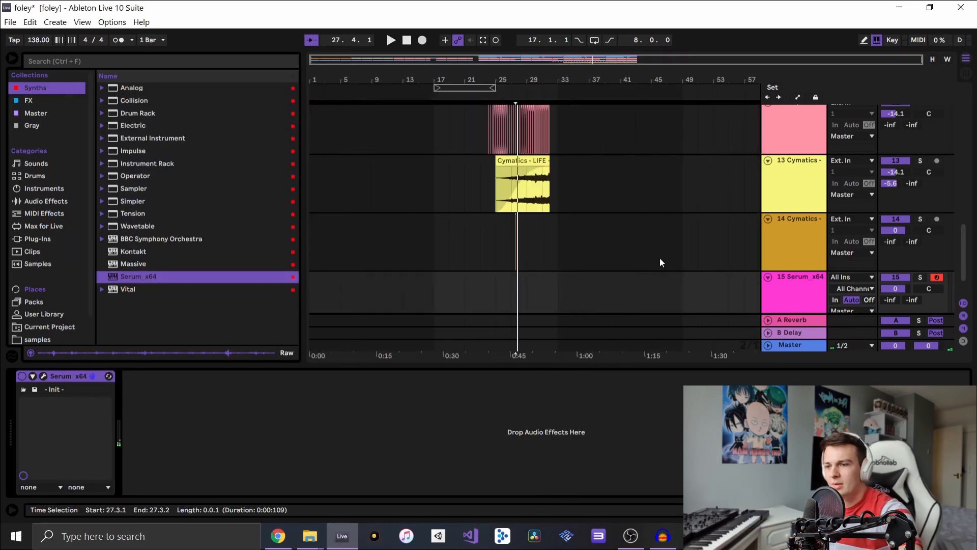
left_click(609, 374)
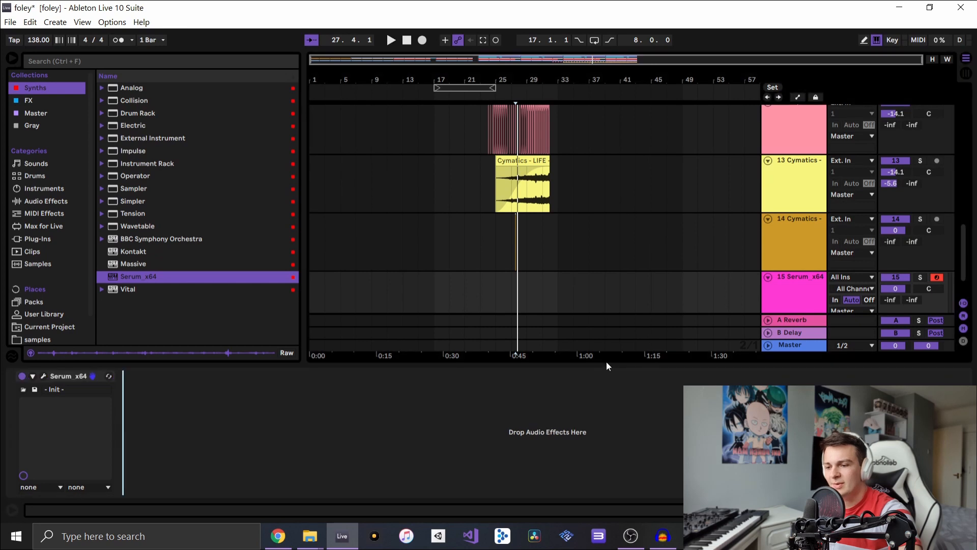
left_click_drag(606, 363, 608, 462)
scroll(604, 365, "up", 10)
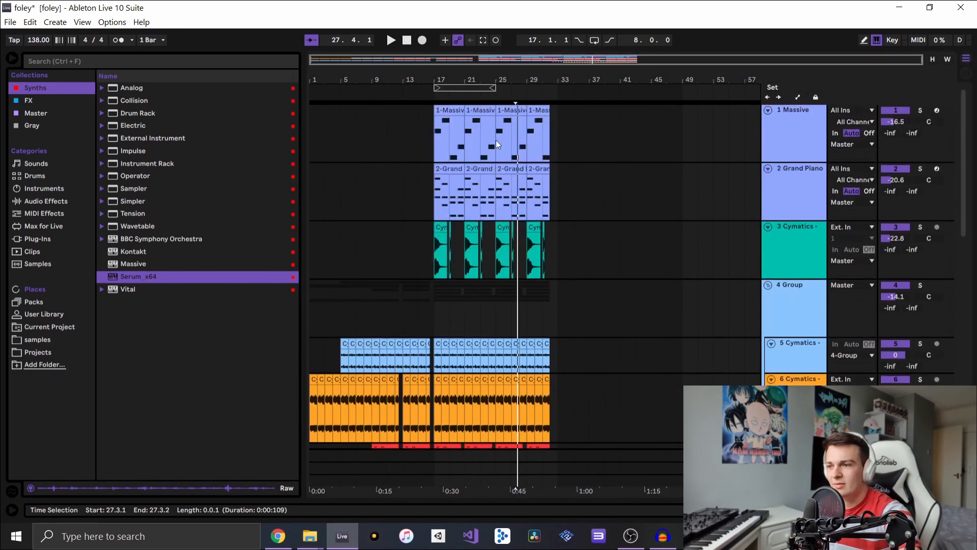
left_click(438, 170)
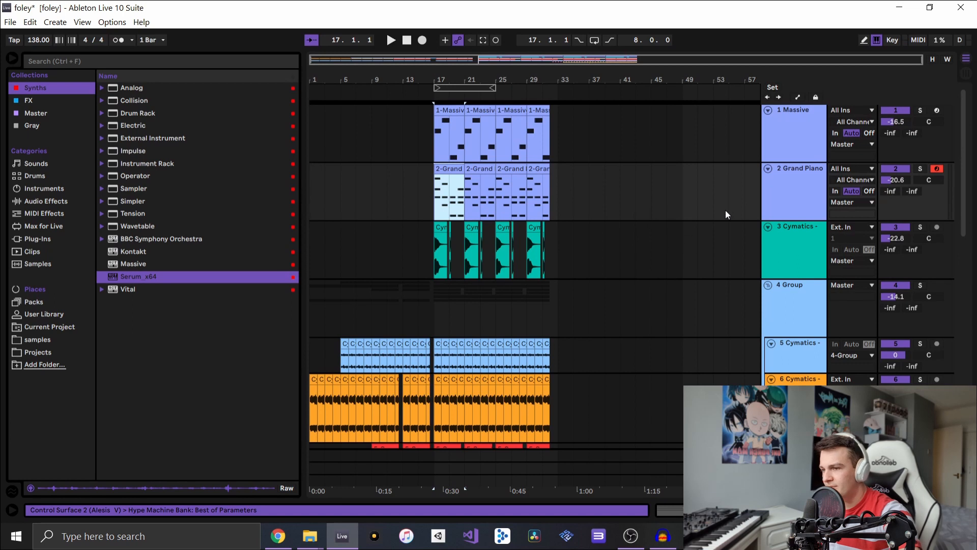
scroll(725, 210, "down", 10)
key("space")
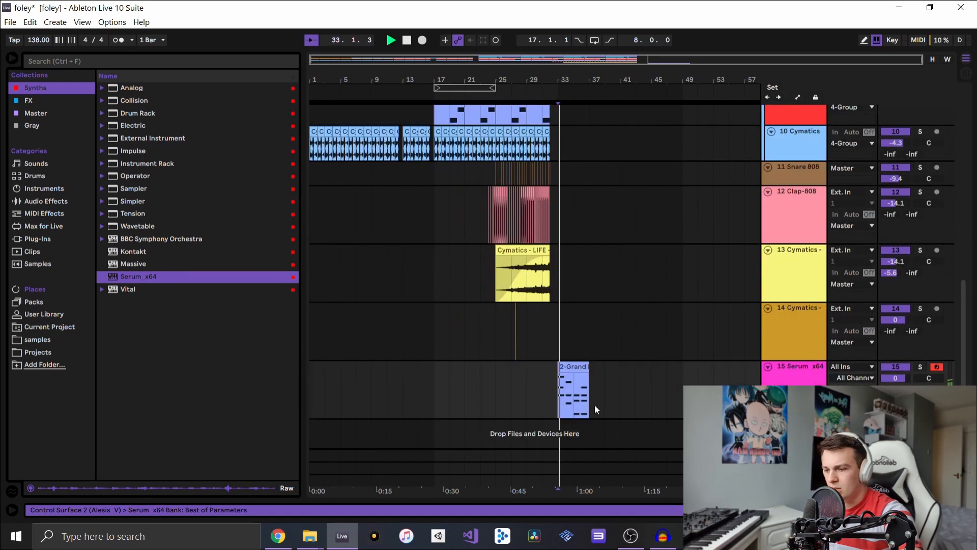
scroll(609, 401, "up", 5)
scroll(609, 402, "down", 3)
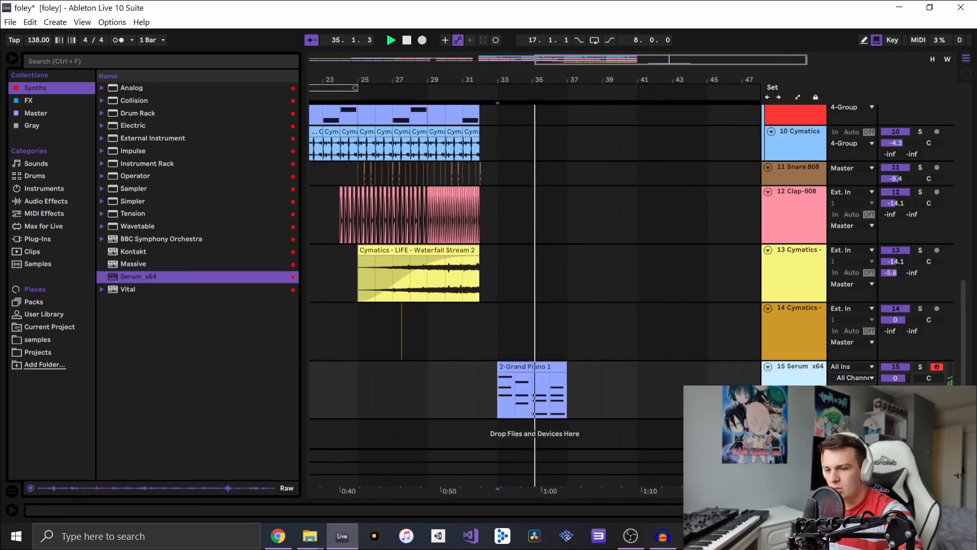
key("space")
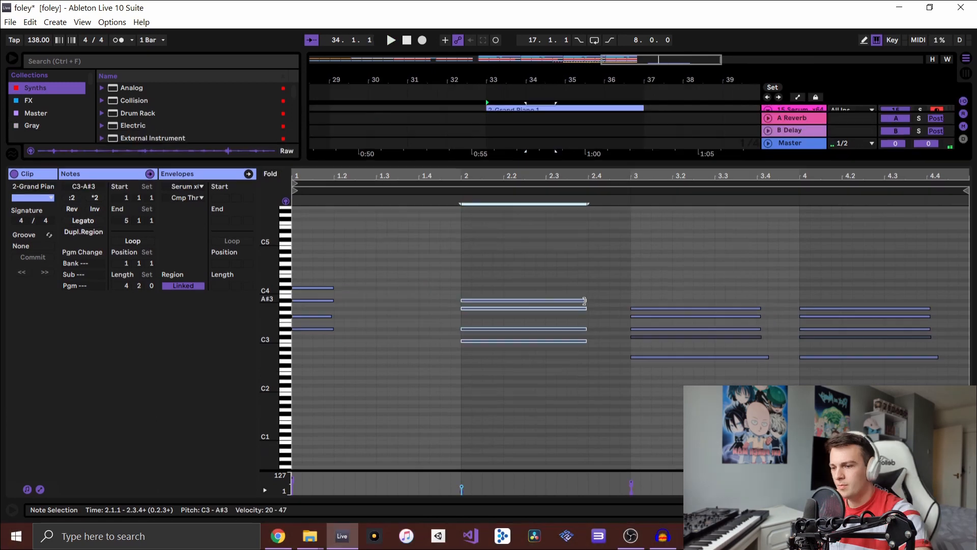
Step: Shorten the second chord in the Serum clip to a brief stab and edit the Macro 1 automation over the clip
left_click_drag(587, 308, 504, 307)
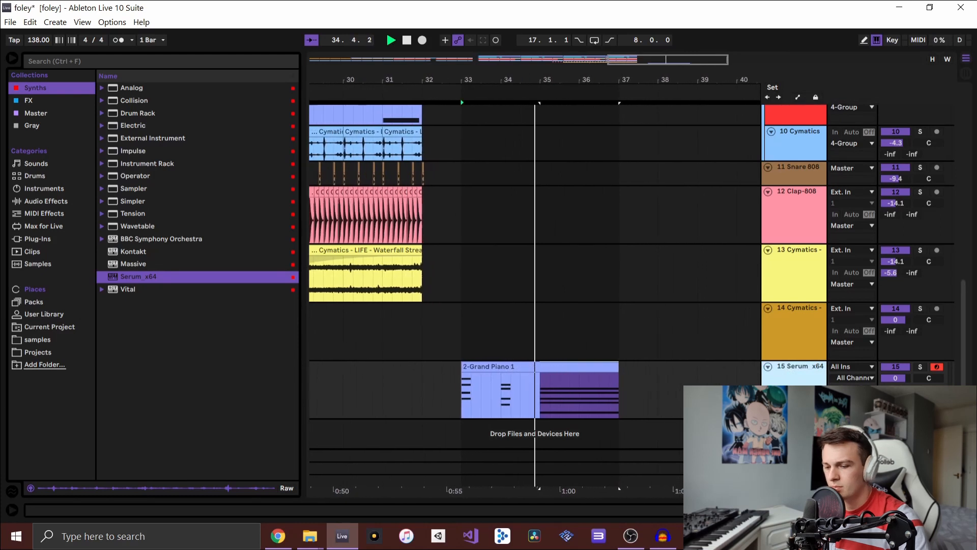
double_click(799, 367)
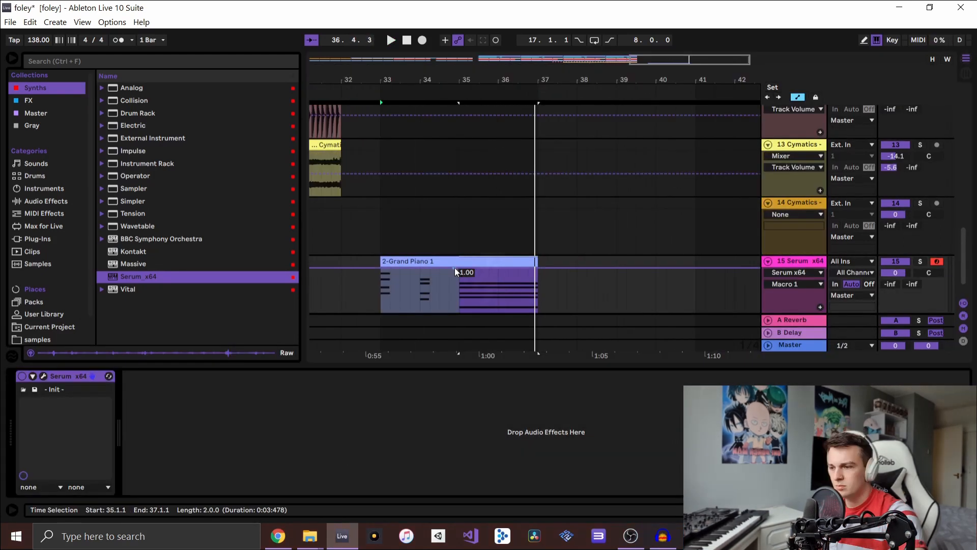
left_click(388, 257)
left_click(393, 263)
key("space")
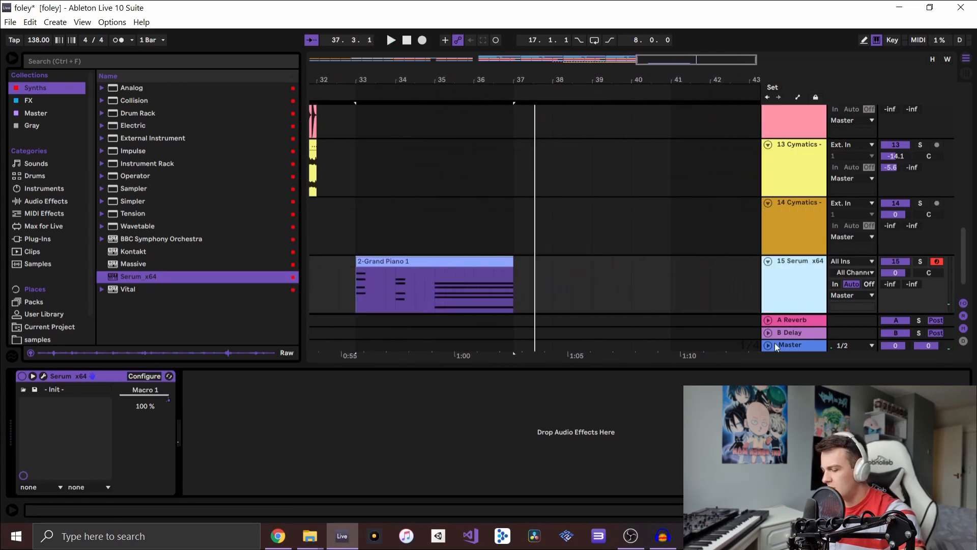
Step: Insert a new MIDI track below the Serum track and load a second Serum on it
key("ctrl+shift+t")
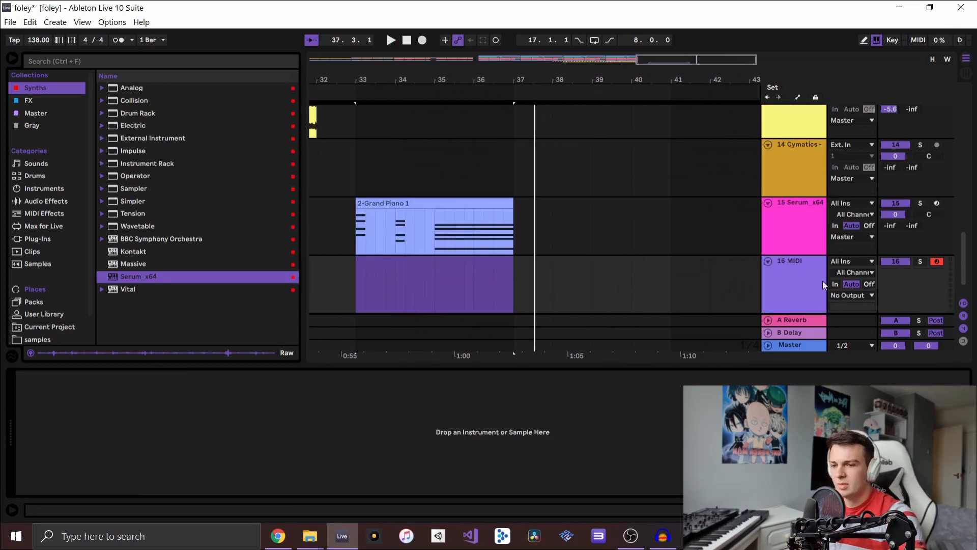
left_click(22, 93)
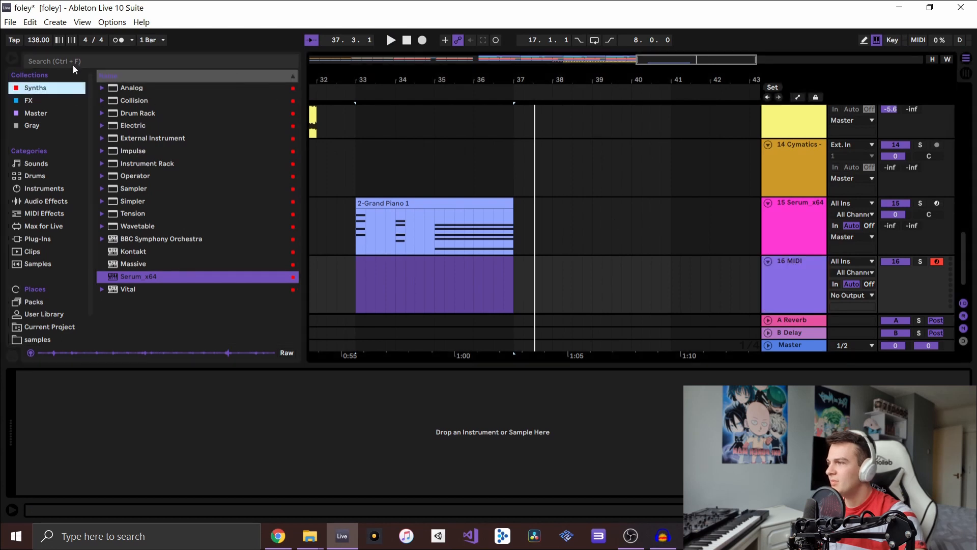
double_click(145, 277)
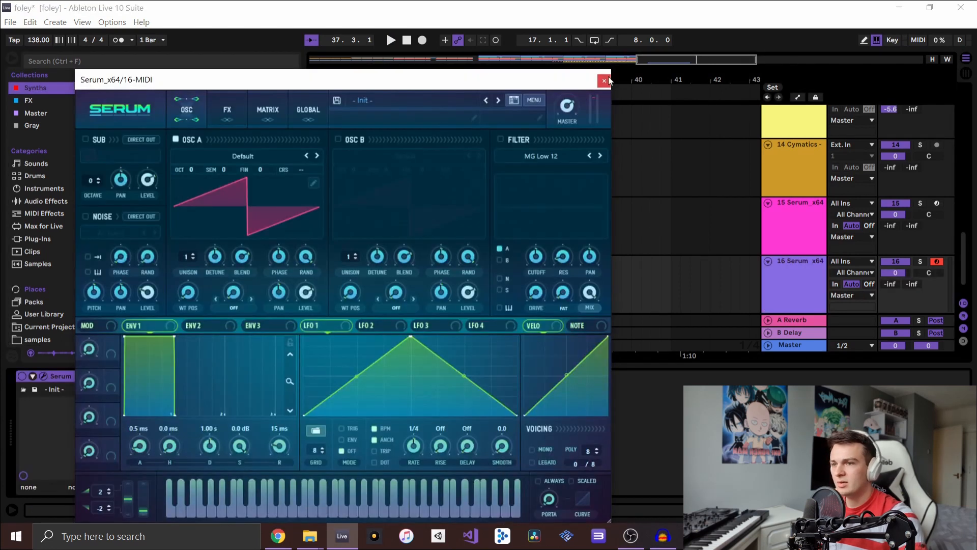
left_click(605, 81)
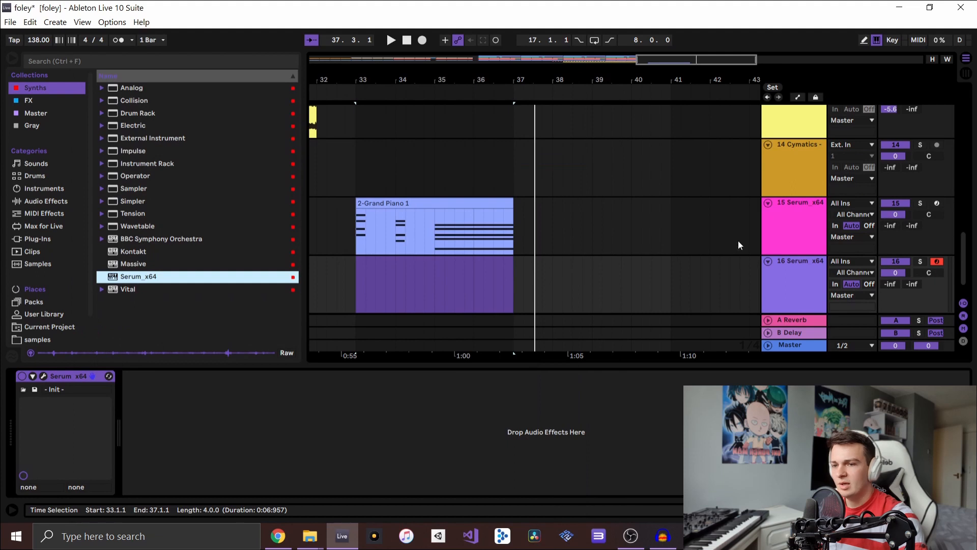
Step: Copy the chord clip at bar 33 from the first Serum track onto the new Serum track and open the first Serum's plugin window
left_click(794, 247)
left_click(522, 192)
left_click_drag(457, 200, 456, 281)
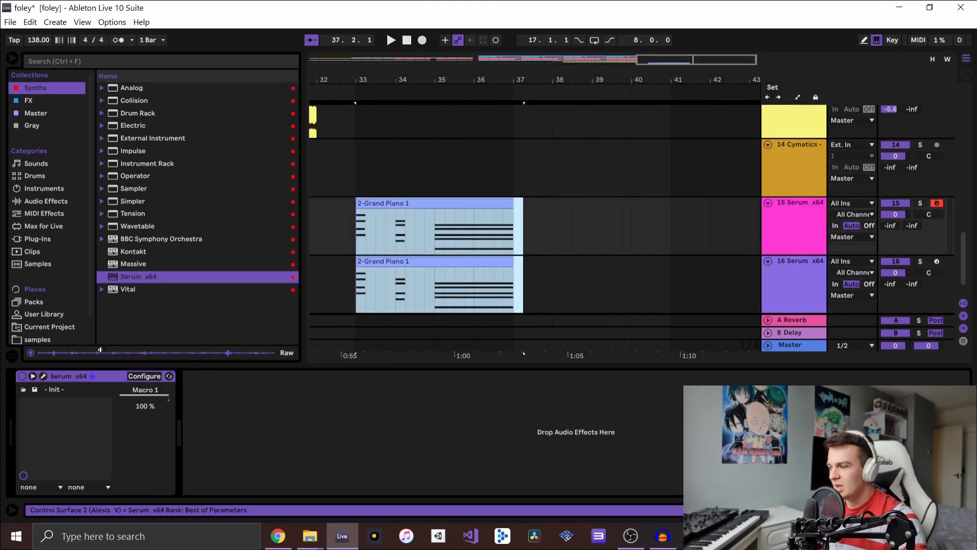
left_click(43, 375)
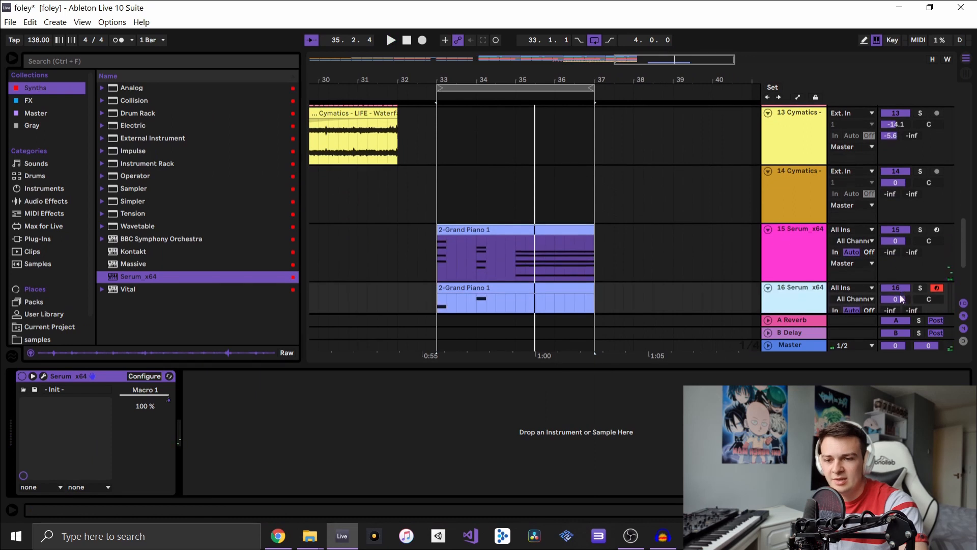
Step: Set the second Serum track's volume to -6.6 dB and play from bar 29 through the drop, checking the build-up tracks
left_click_drag(901, 299, 901, 305)
scroll(429, 203, "down", 3)
left_click(360, 192)
key("space")
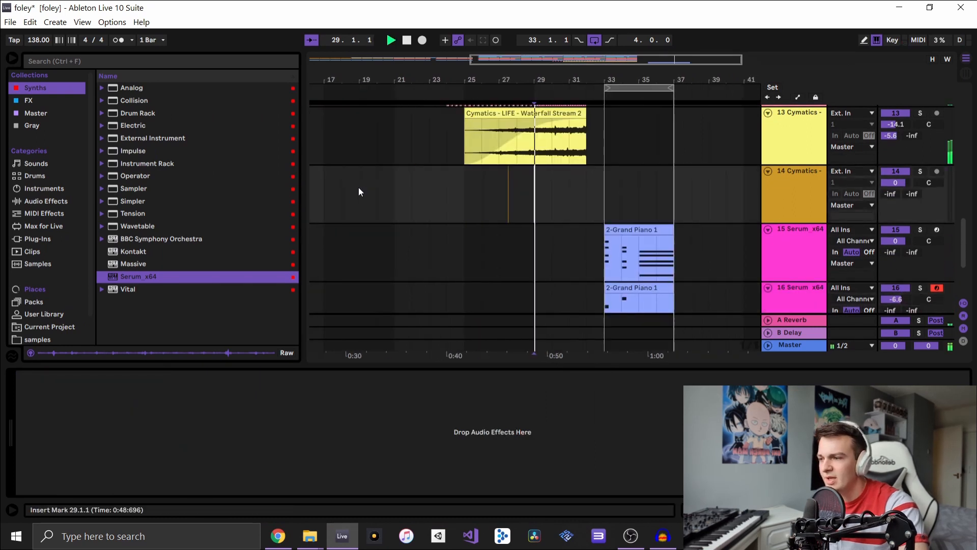
scroll(583, 194, "up", 1)
scroll(583, 194, "up", 4)
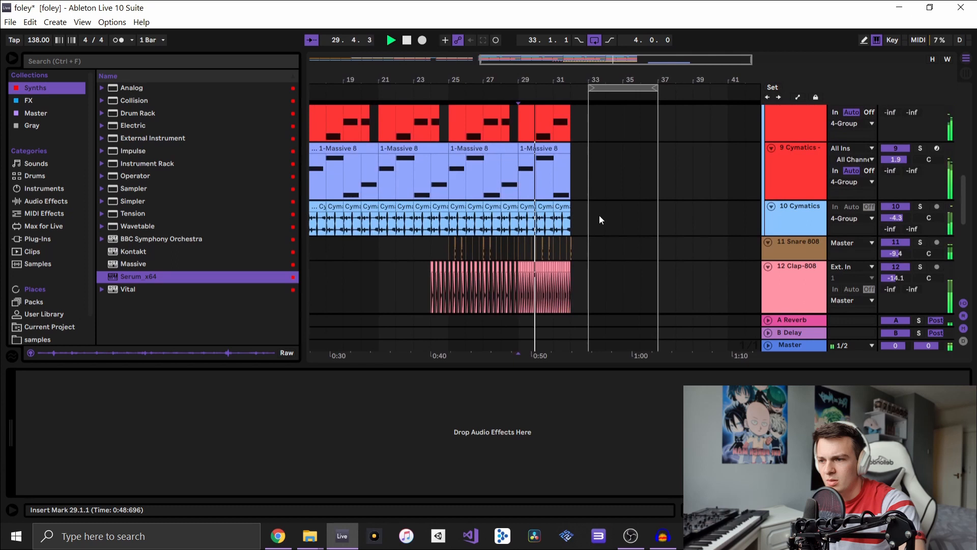
left_click(567, 194)
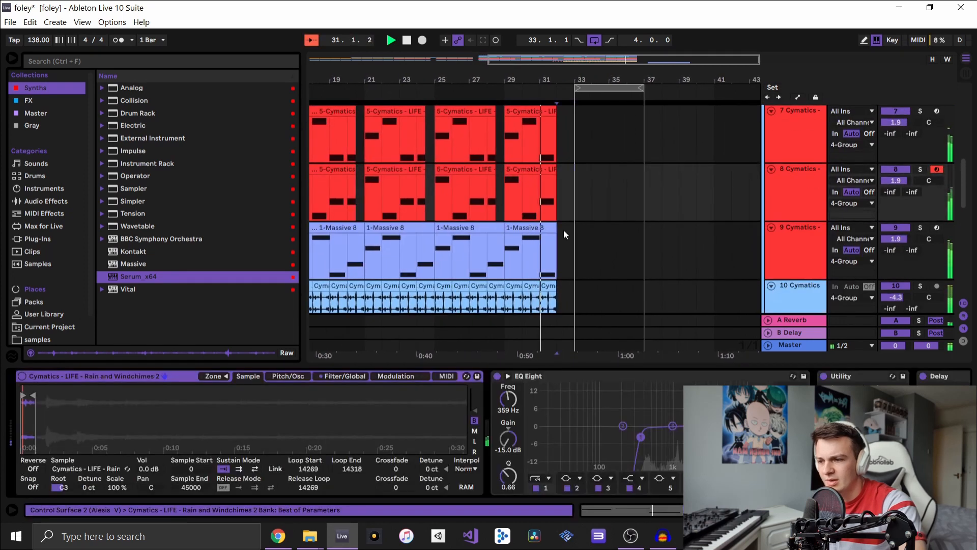
scroll(645, 255, "up", 1)
scroll(619, 275, "down", 5)
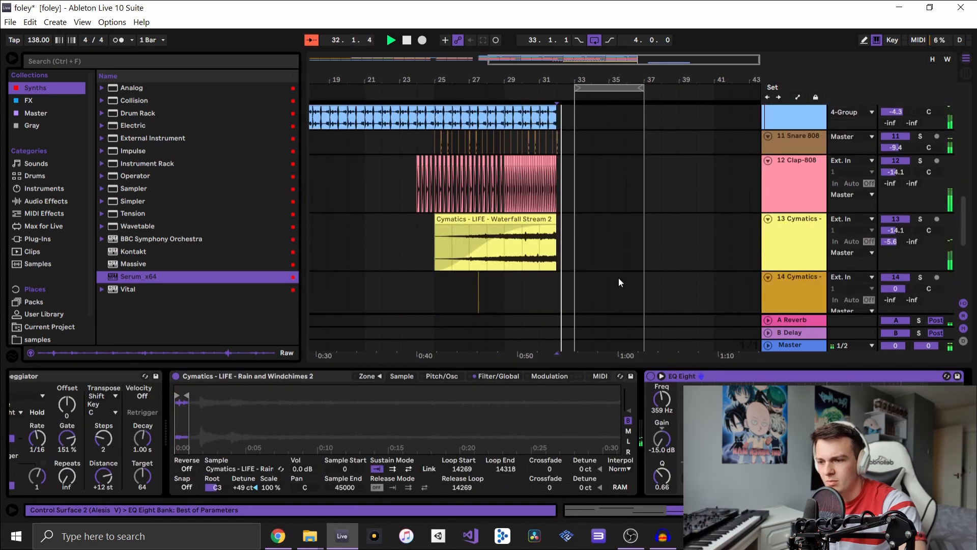
scroll(620, 301, "down", 1)
left_click_drag(620, 289, 613, 157)
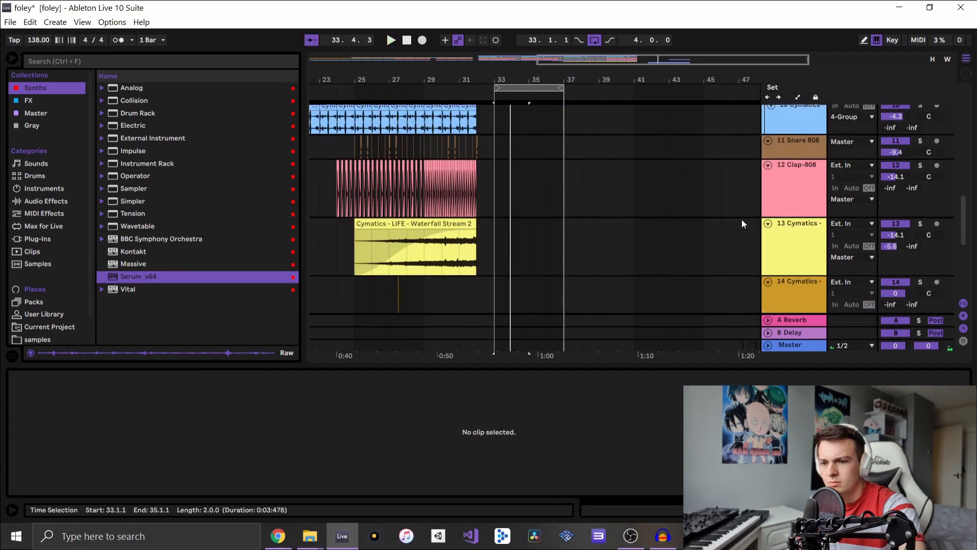
Step: Insert an audio track below the footstep track and browse the User Library for material
scroll(763, 223, "down", 2)
left_click(784, 270)
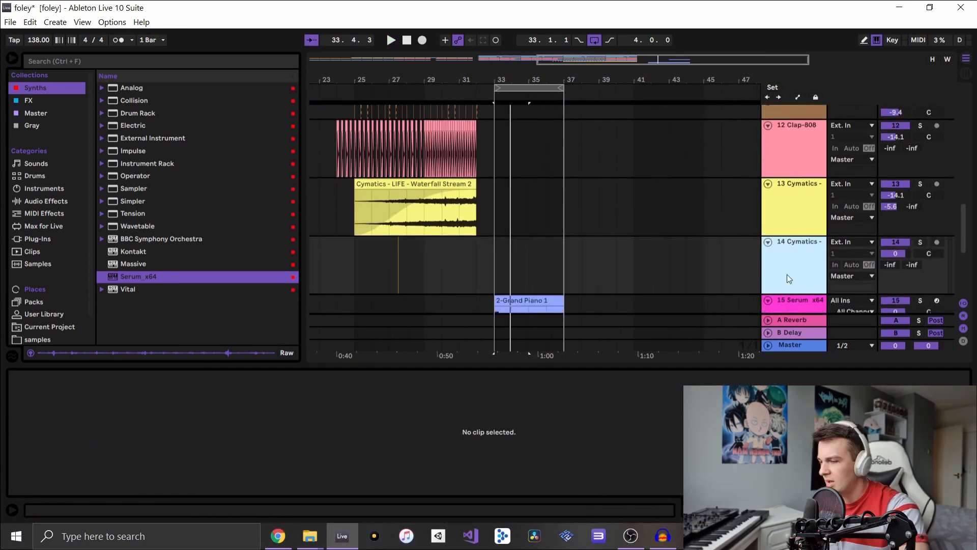
key("ctrl+t")
left_click(34, 301)
left_click(46, 312)
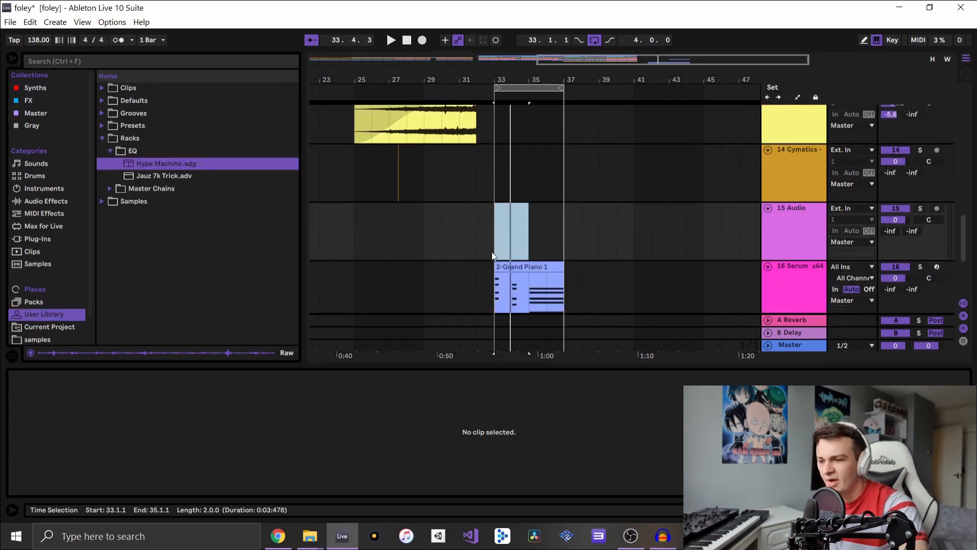
Step: Arrange repeated short foley clips on the new audio track from beat 33.2 to bar 37 and play them with the chords
scroll(496, 236, "up", 3)
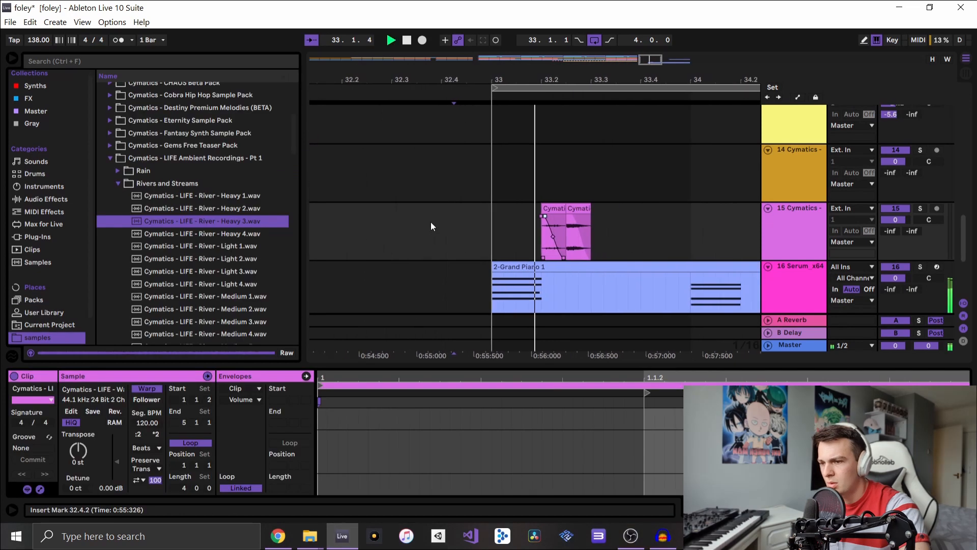
scroll(432, 222, "right", 5)
left_click_drag(447, 216, 451, 216)
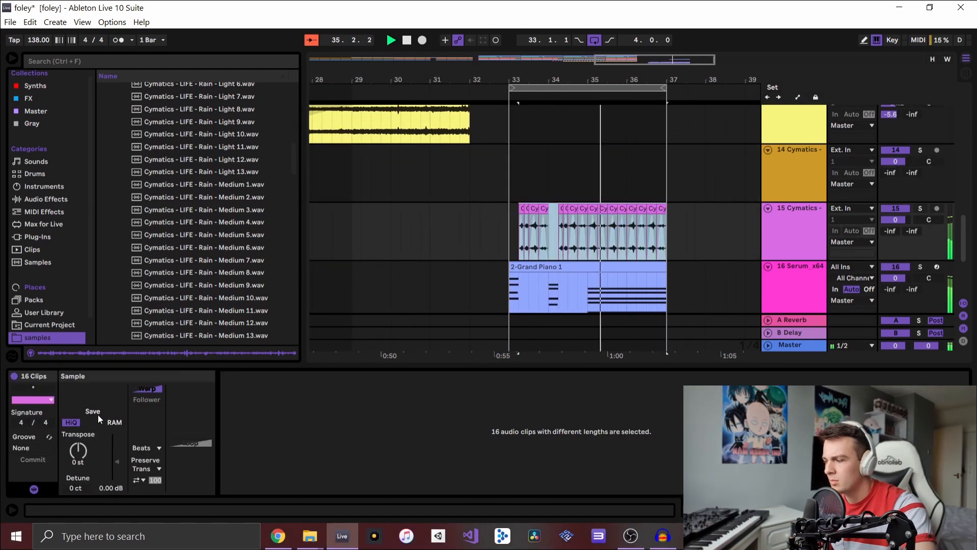
Step: Transpose the selected foley clips on the new audio track by 3 st and play the drop from bar 33
left_click(78, 451)
left_click_drag(78, 451, 78, 443)
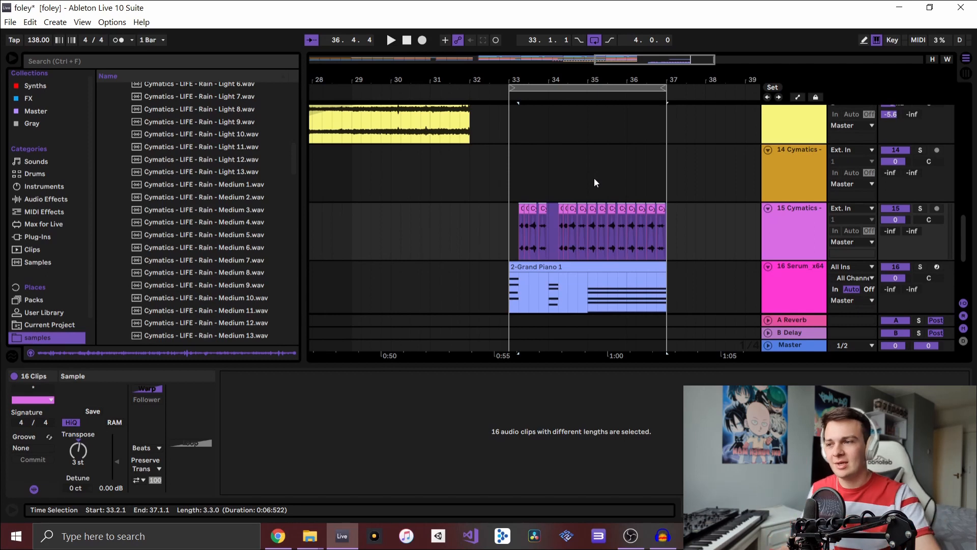
left_click(523, 169)
scroll(537, 191, "up", 5)
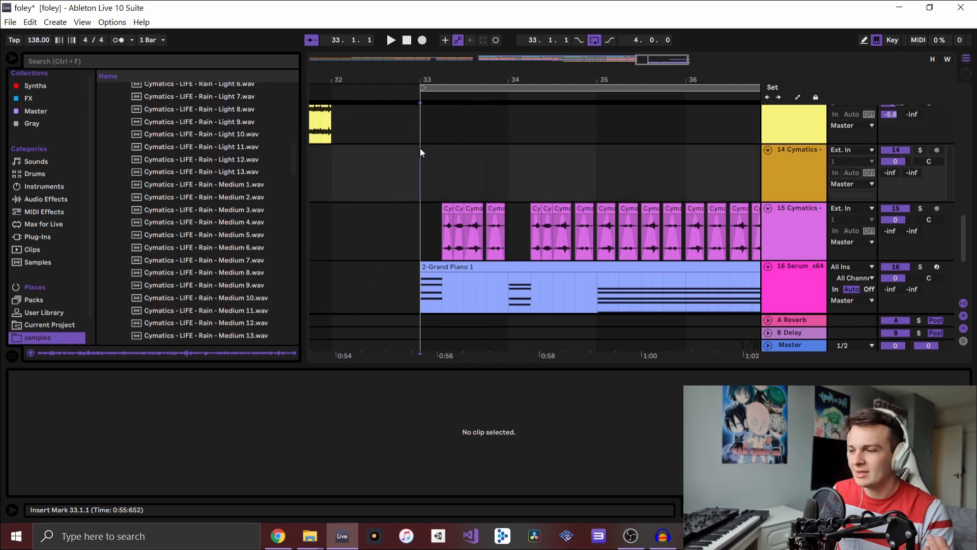
key("space")
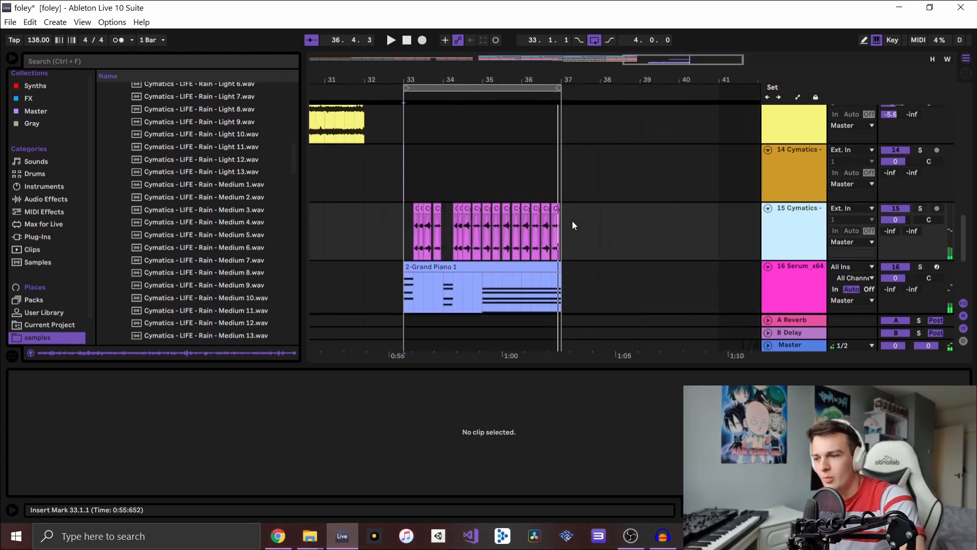
Step: Duplicate the Serum chord track that sits directly below the foley clips track
scroll(572, 222, "down", 2)
scroll(571, 219, "up", 2)
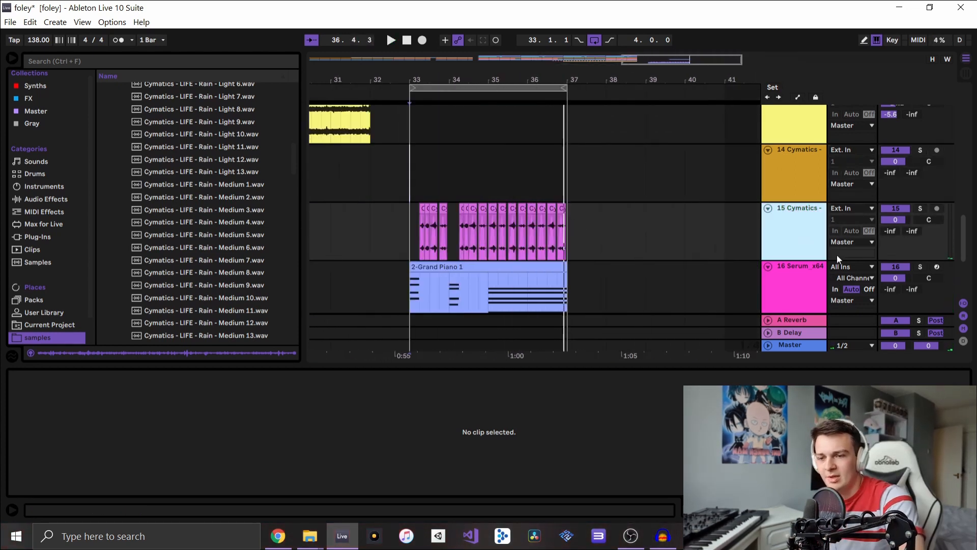
scroll(797, 252, "down", 3)
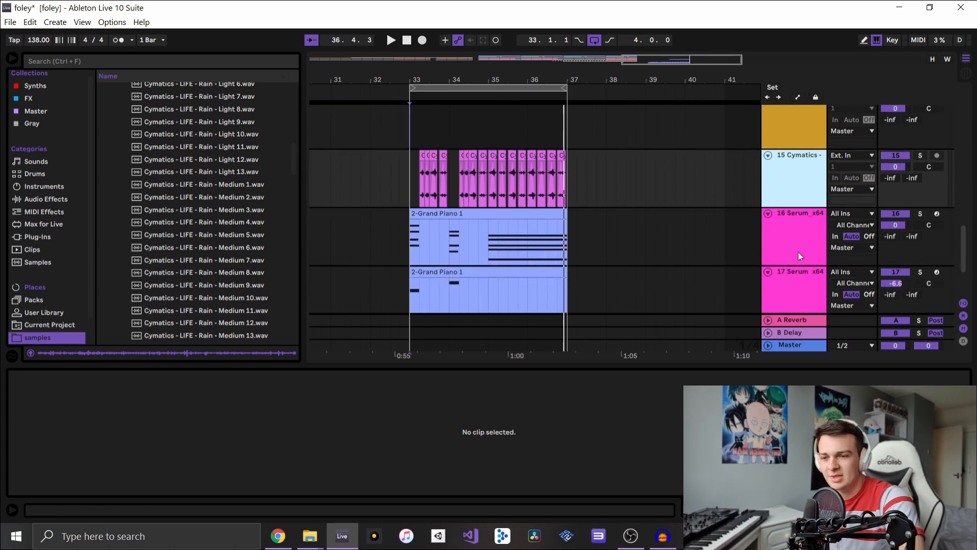
scroll(801, 251, "up", 1)
left_click(794, 190)
key("ctrl+d")
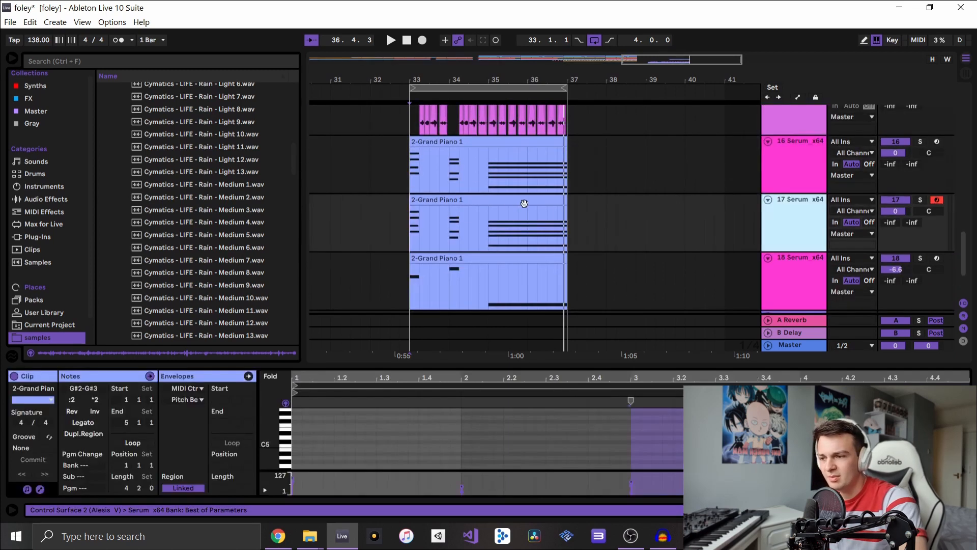
Step: Place the duplicated chord track above the foley clips track with its bar 33 and 34 chords lengthened, and play it soloed
left_click(474, 203)
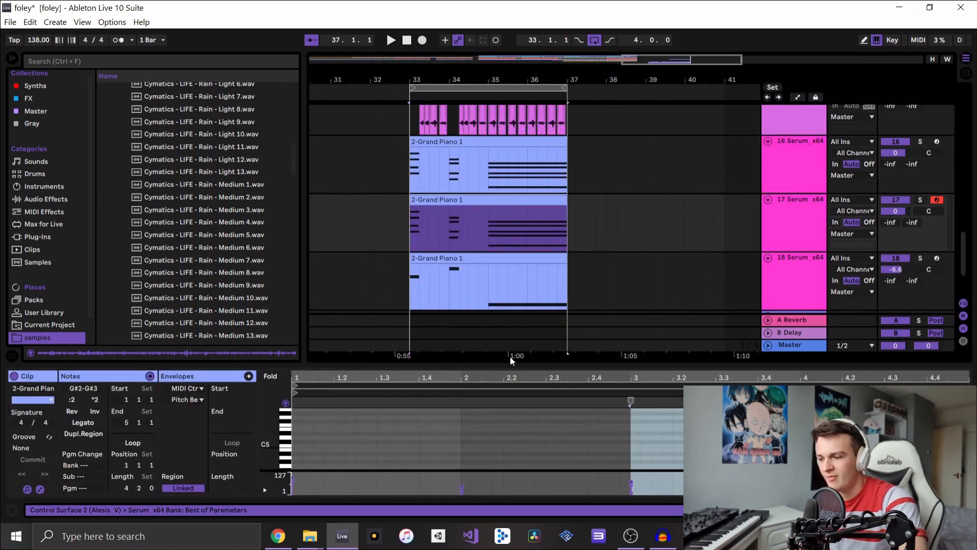
left_click_drag(512, 366, 511, 213)
left_click_drag(809, 131, 803, 131)
key("space")
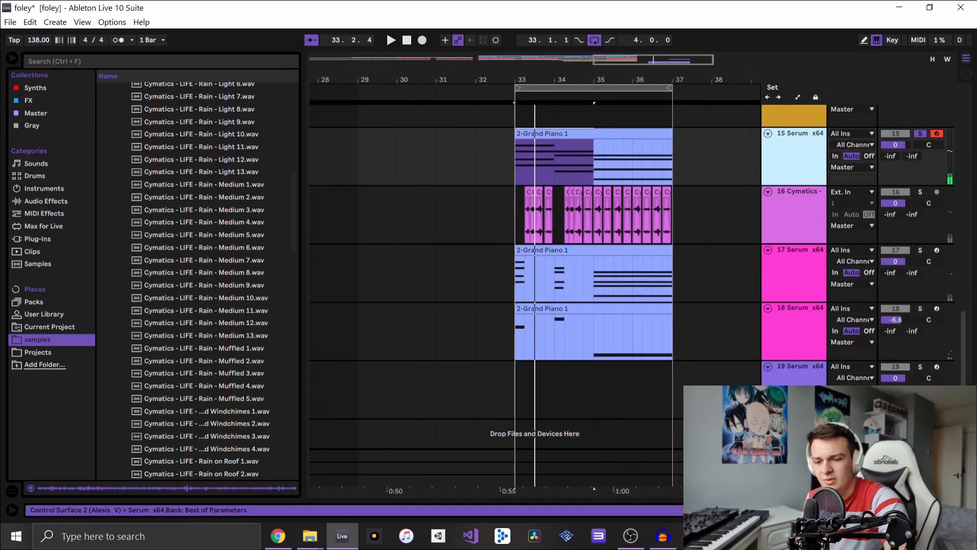
Step: In the duplicated track's Serum, turn off OSC B and set OSC A to Basic Shapes, octave +1 and 1 unison voice
key("shift+Tab")
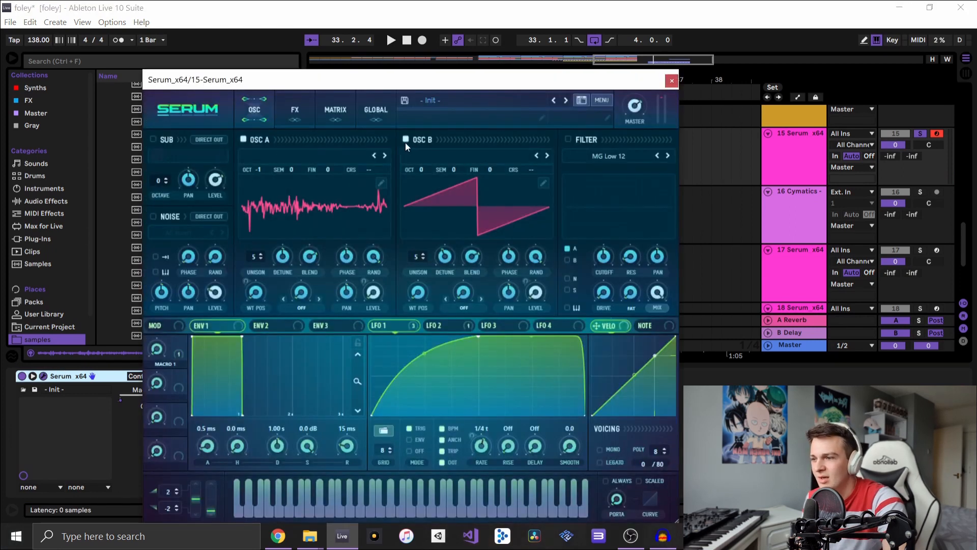
left_click(405, 140)
left_click(277, 155)
mouse_move(331, 170)
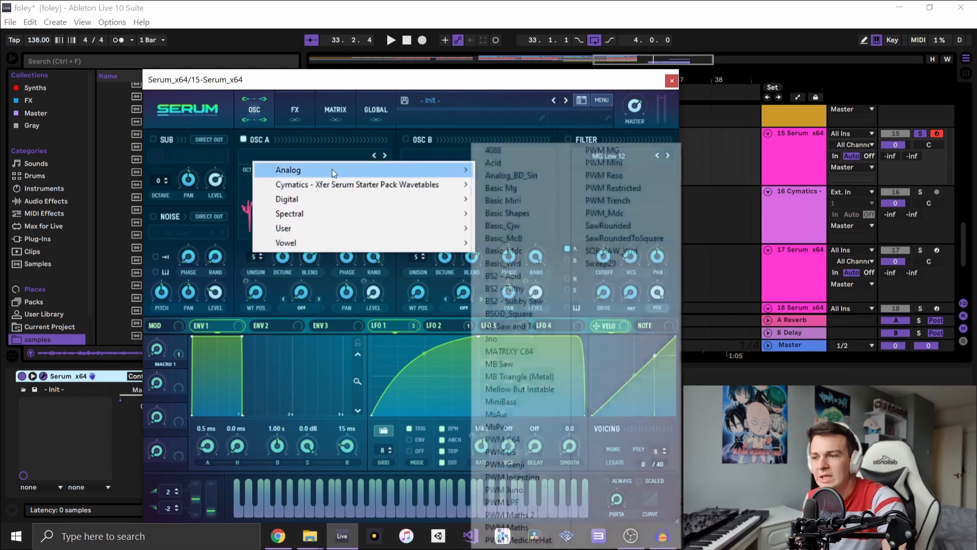
left_click(535, 218)
key("space")
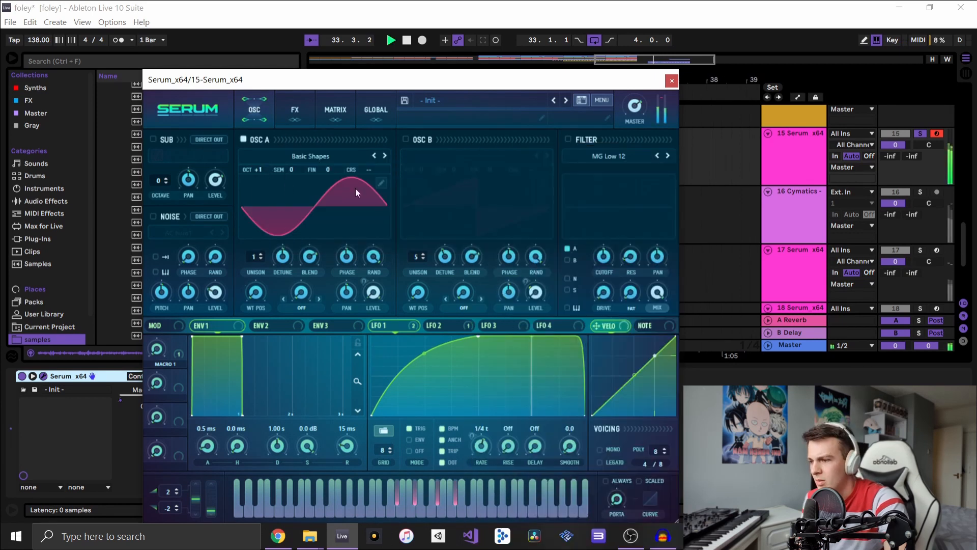
left_click(671, 81)
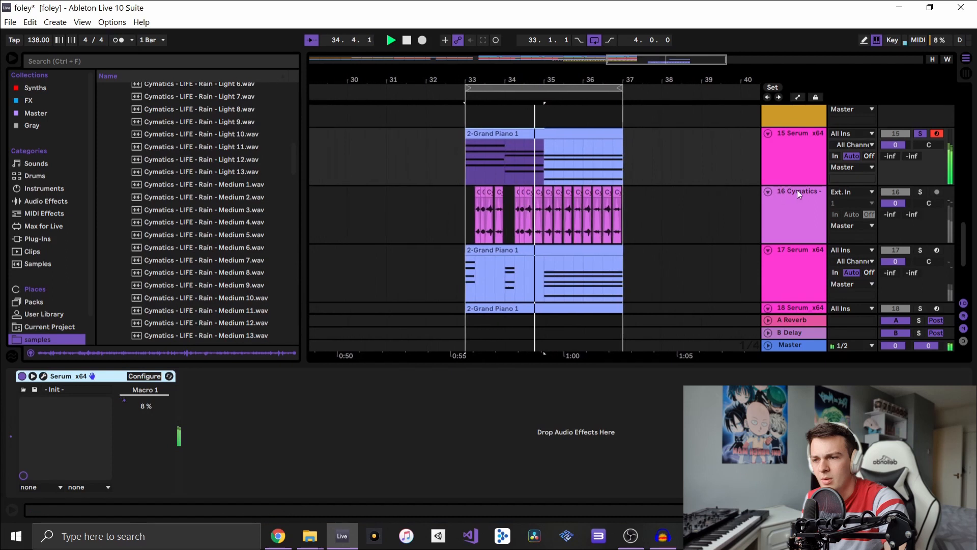
Step: Adjust OSC A's level in the duplicated track's Serum and rename the track "pitch track"
scroll(795, 196, "up", 1)
left_click(792, 202)
scroll(793, 205, "down", 1)
left_click(787, 146)
right_click(366, 326)
left_click(434, 382)
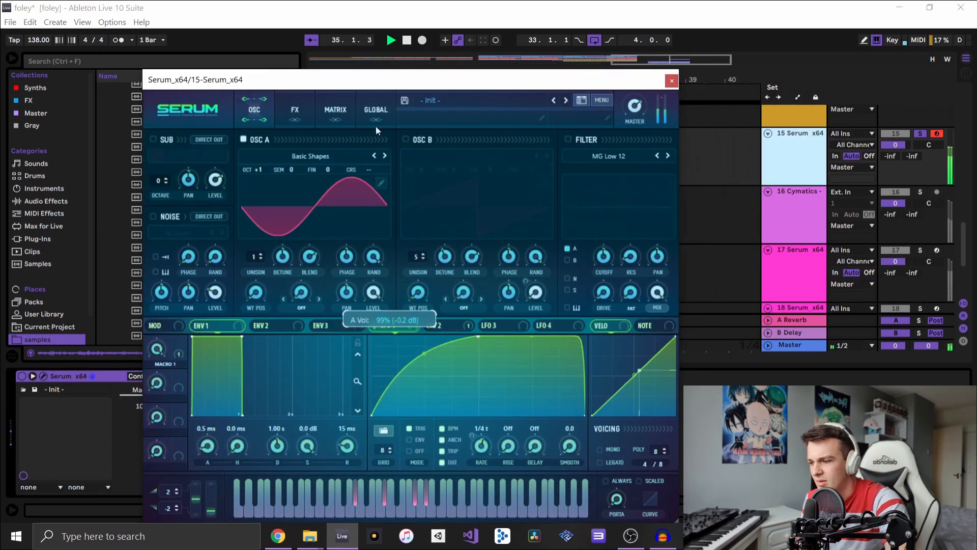
left_click(288, 124)
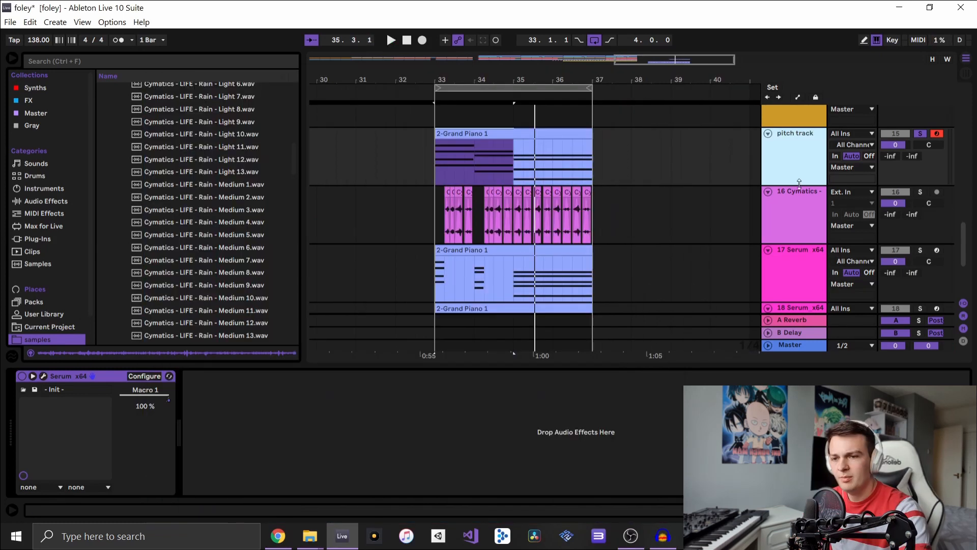
Step: Add a Vocoder to the foley clips track with an External carrier taking audio from pitch track, Post FX
left_click(793, 225)
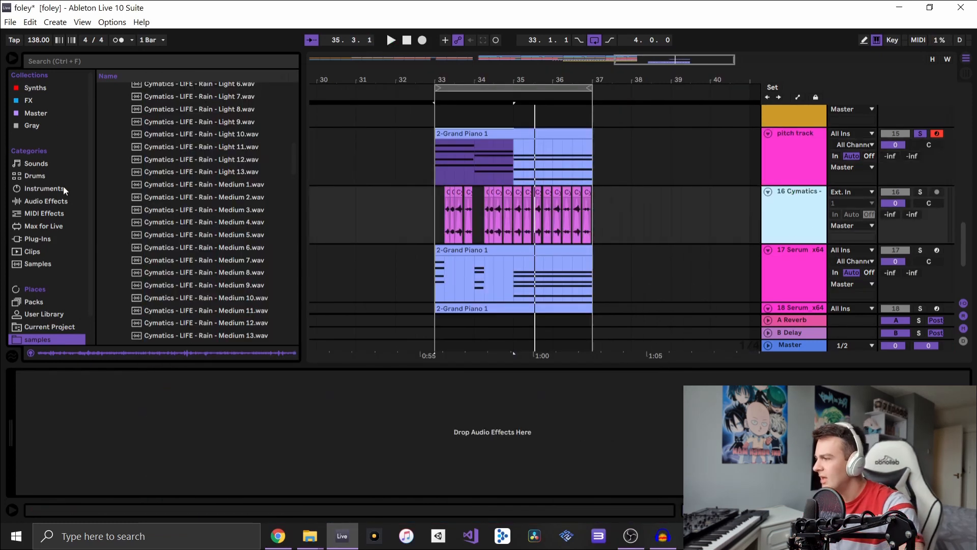
left_click(37, 214)
left_click(41, 200)
scroll(163, 243, "down", 2)
scroll(152, 249, "down", 5)
left_click_drag(114, 336, 270, 464)
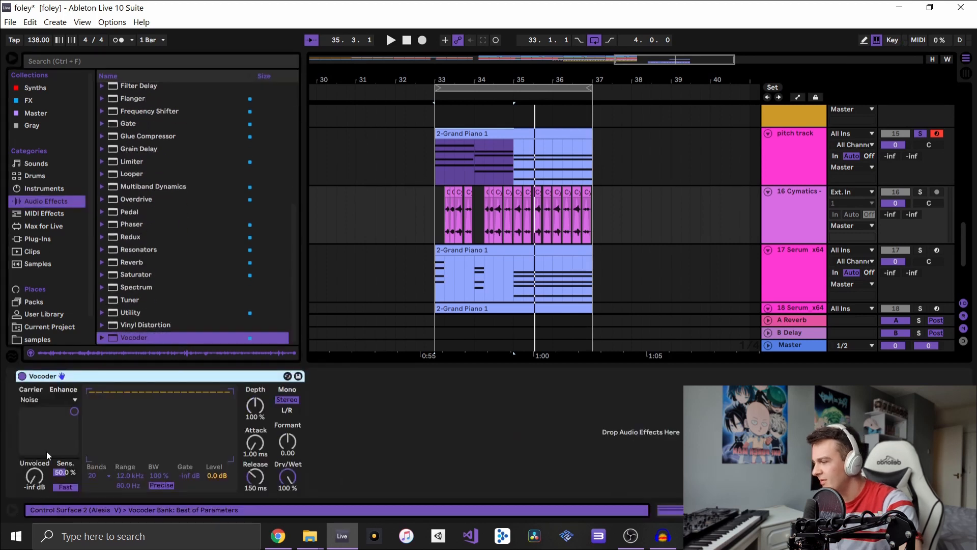
left_click(54, 399)
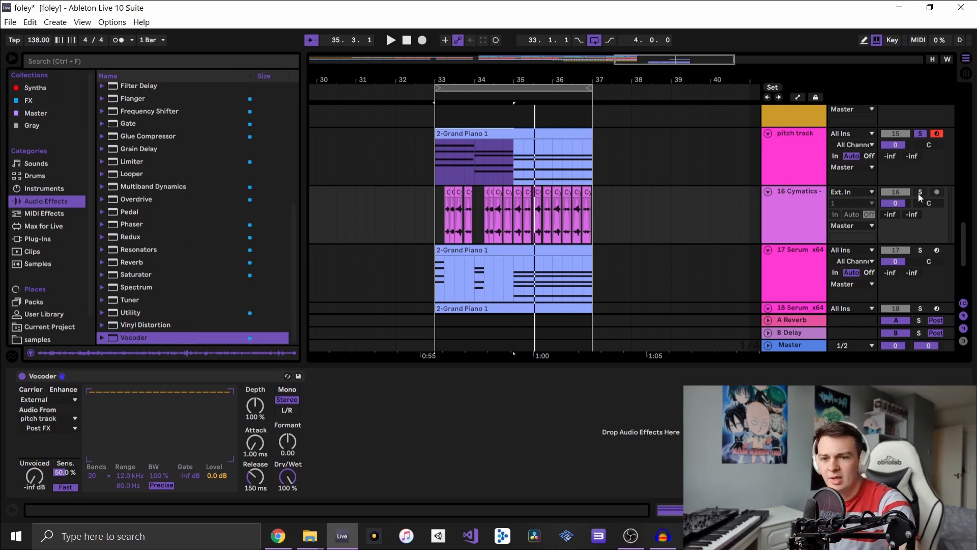
Step: Unsolo and mute the pitch track, and play the drop from just before bar 33
left_click(920, 134)
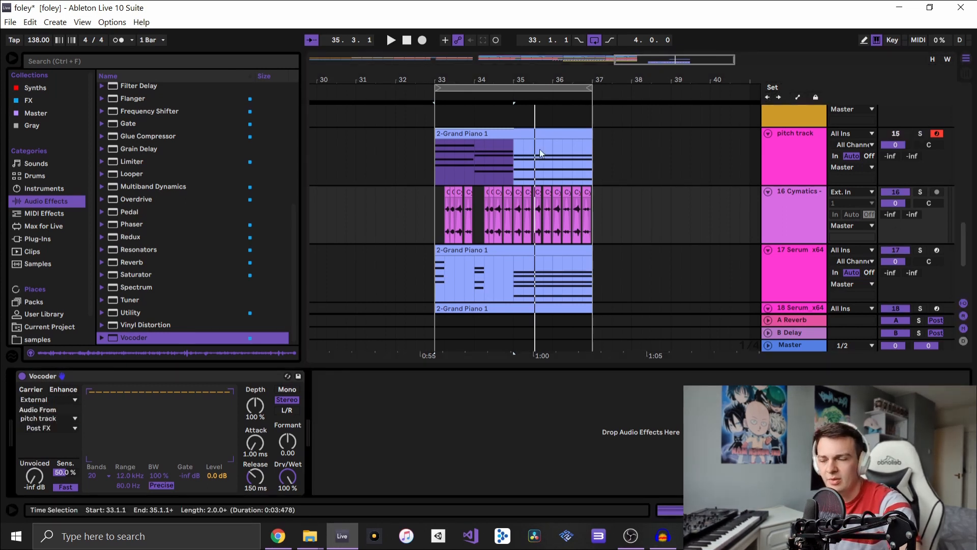
left_click(431, 176)
key("space")
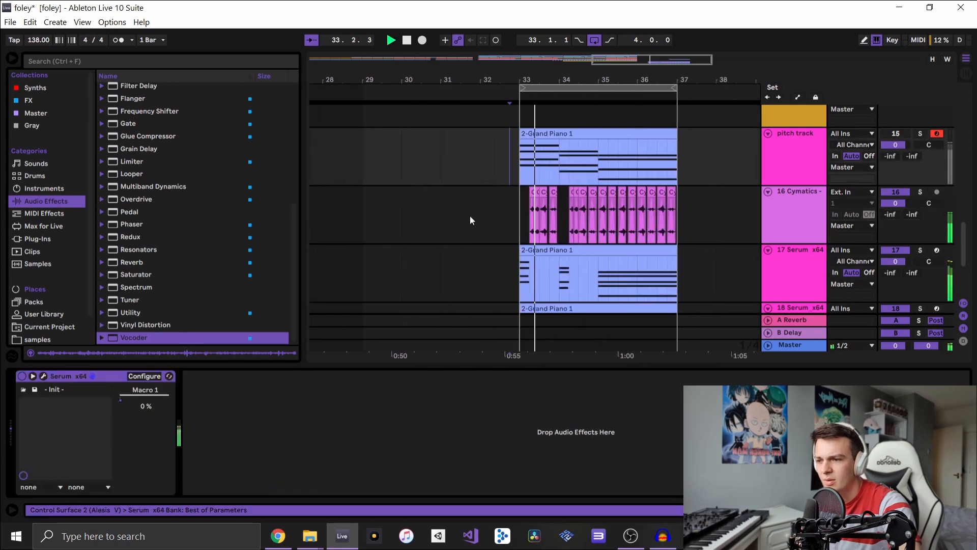
Step: Set the foley track's Vocoder to 45.5 % dry/wet, a 257 Hz to 3.00 kHz range and 75.3 % bandwidth during playback
left_click(450, 236)
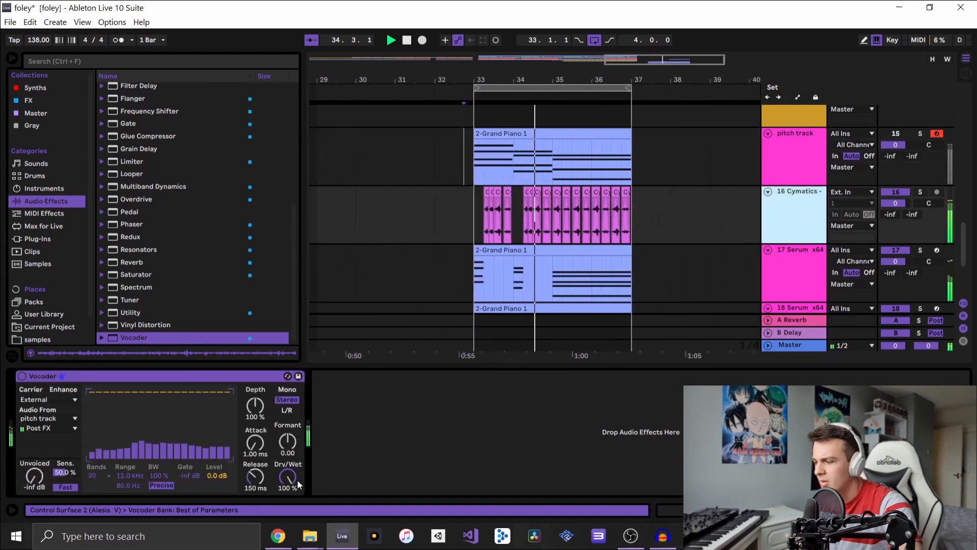
left_click_drag(289, 478, 289, 509)
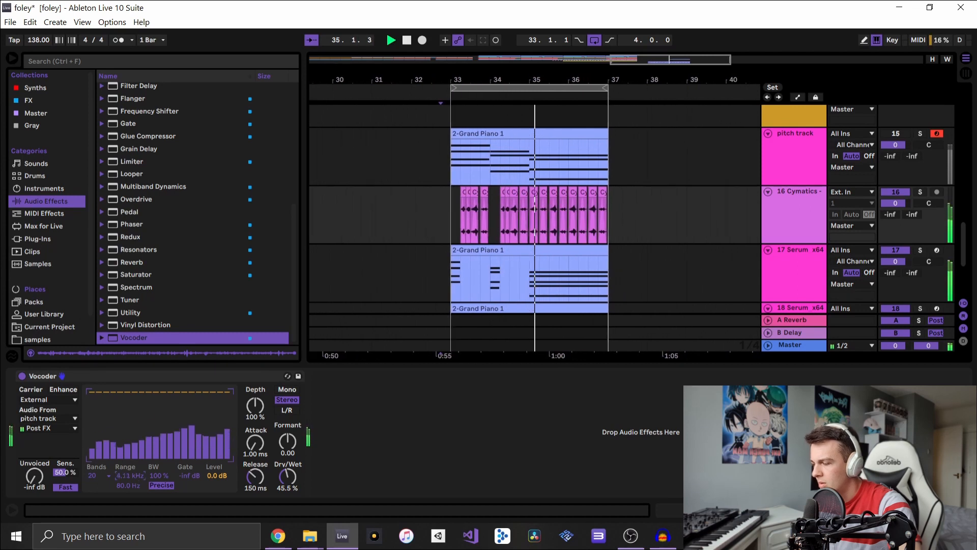
key("space")
key("space")
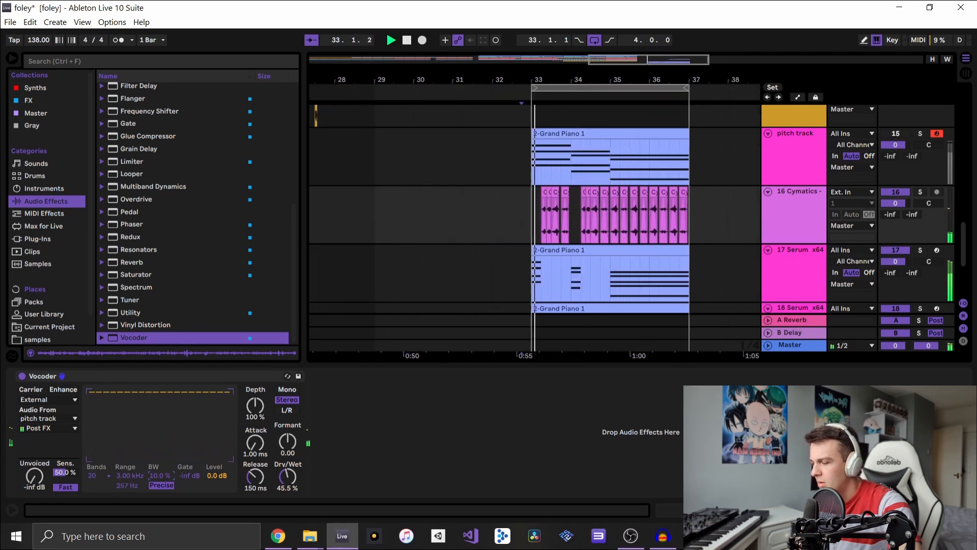
mouse_move(163, 475)
left_mouse_down()
mouse_move(162, 499)
mouse_move(163, 472)
left_mouse_up()
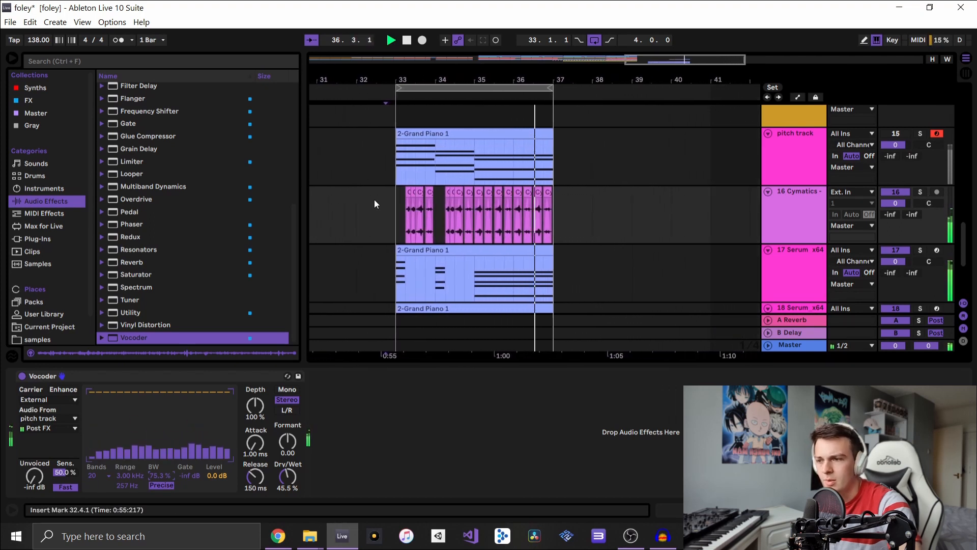
key("space")
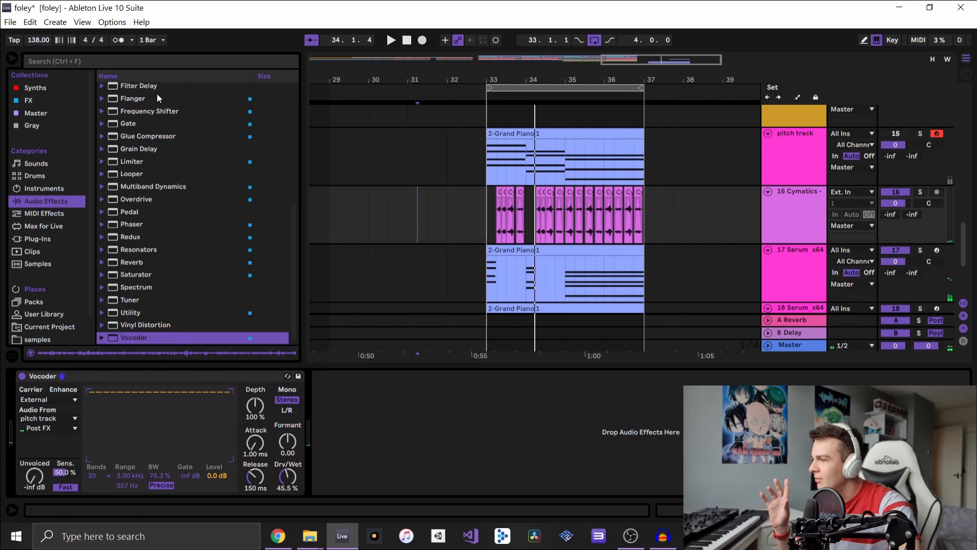
Step: Add an EQ to the vocoded foley track and play the drop with the vocal FX clips from bar 35
scroll(133, 223, "up", 6)
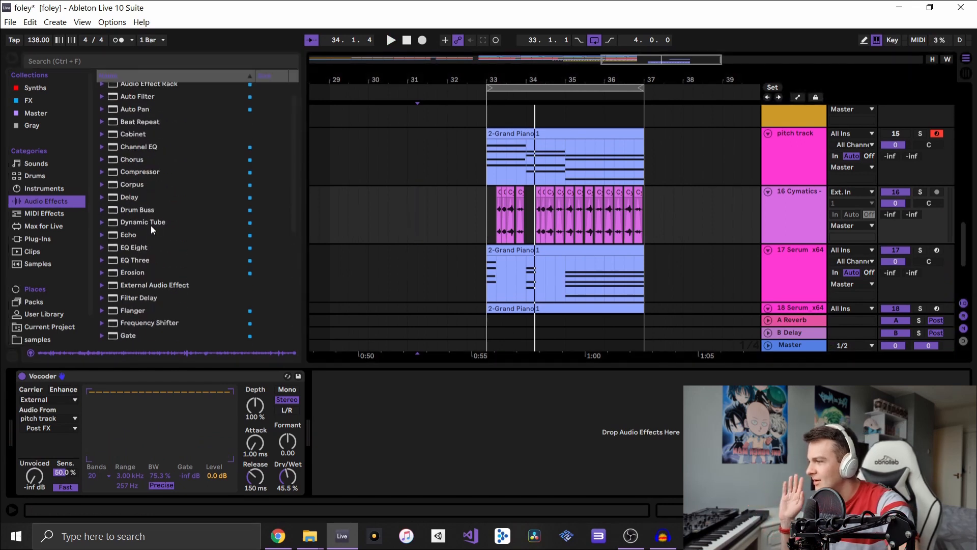
scroll(122, 169, "up", 1)
scroll(128, 218, "down", 5)
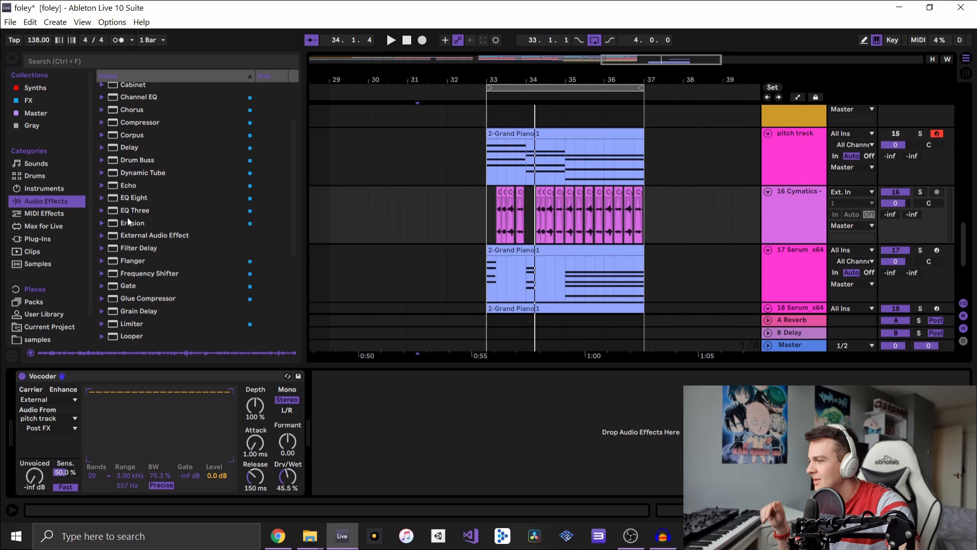
left_click_drag(114, 203, 170, 414)
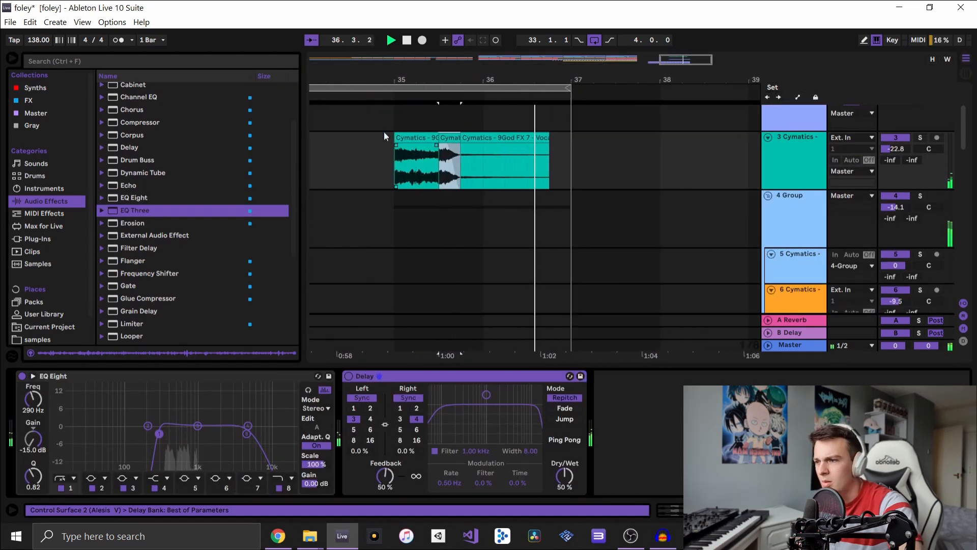
left_click(368, 124)
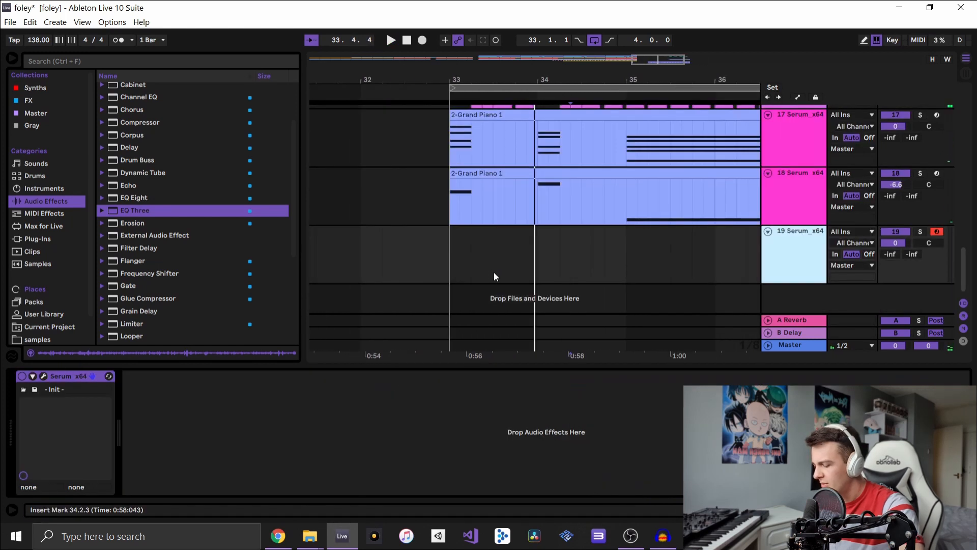
Step: Insert an audio track below the last Serum track and search the samples folder for "house"
key("ctrl+t")
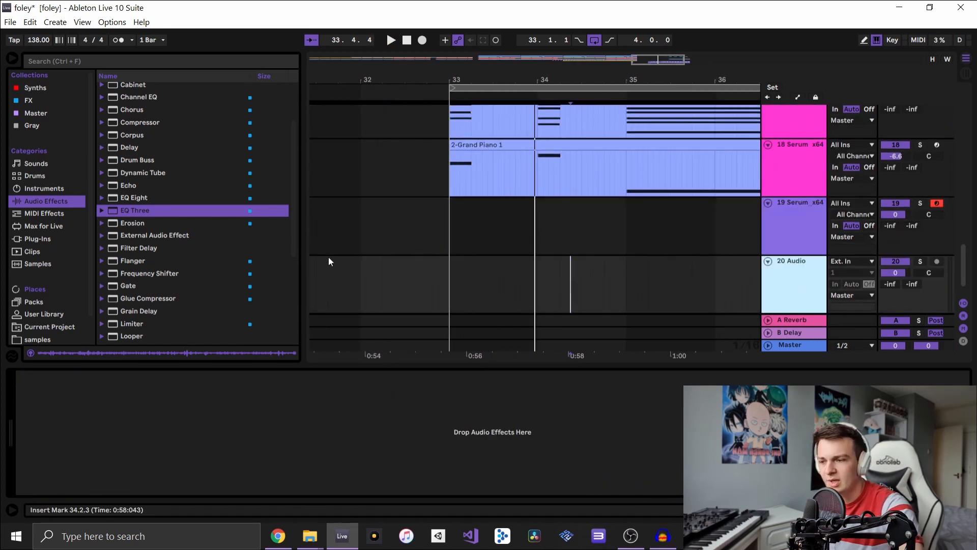
scroll(46, 285, "down", 2)
left_click(49, 312)
left_click(97, 59)
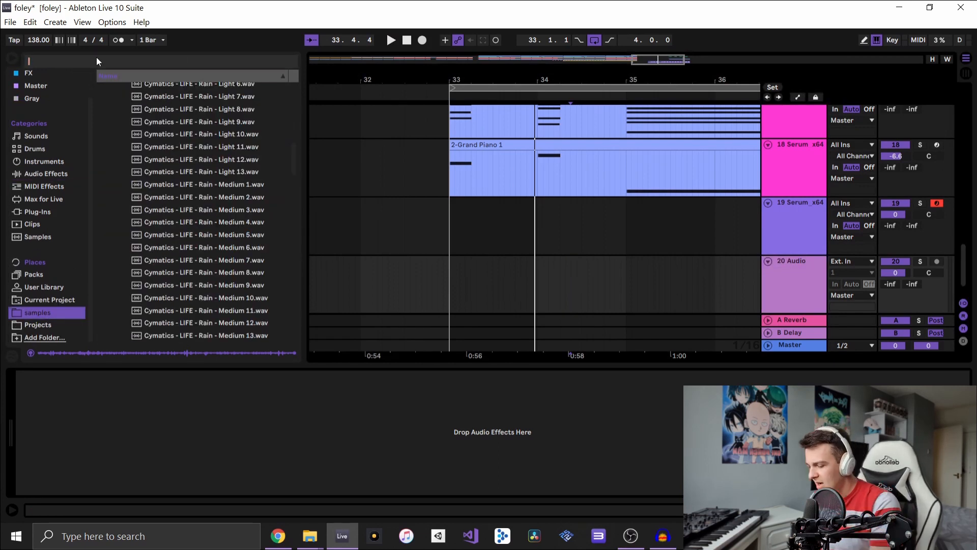
type("house")
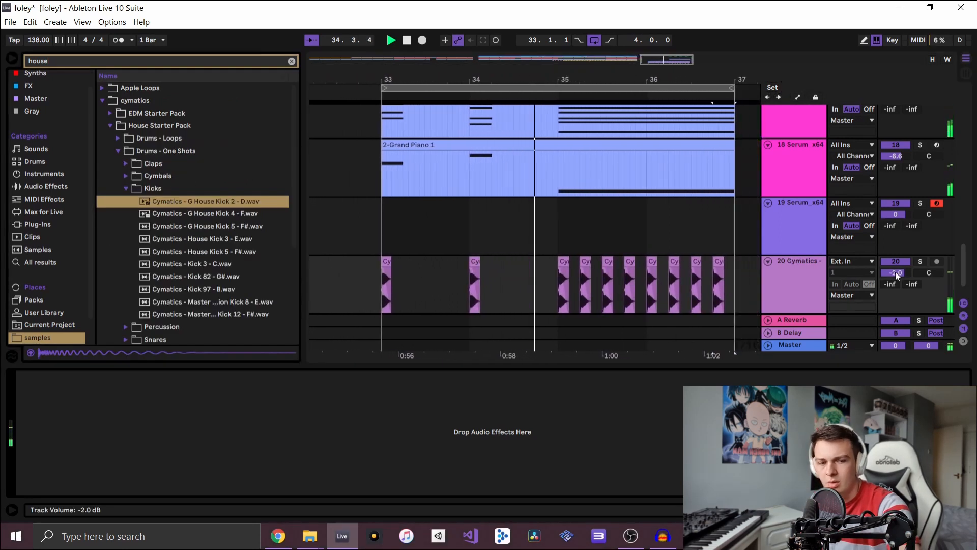
Step: Build kick and snare patterns from G House Kick 2 and G House Snare 2, lowering both tracks' volumes, the kick's to -5.6 dB
left_click_drag(896, 272, 906, 283)
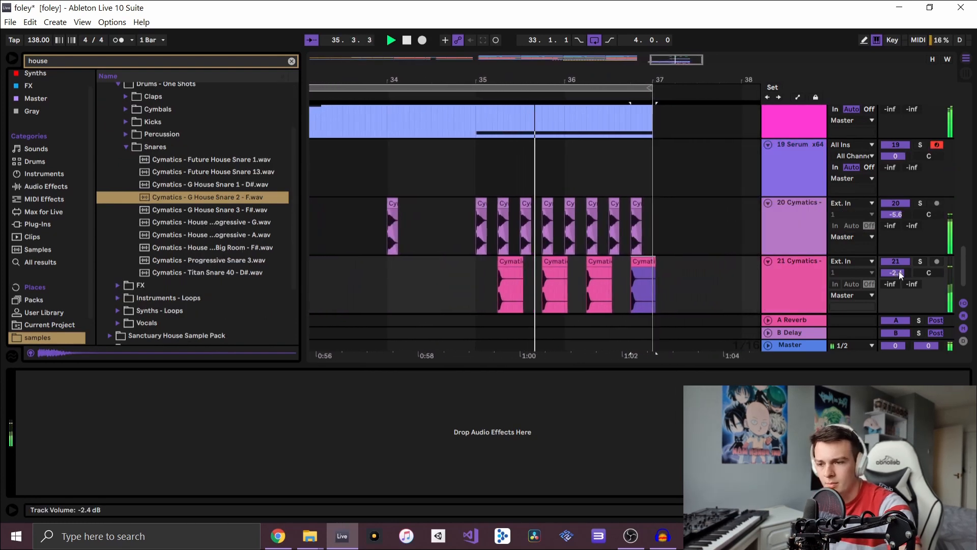
left_click_drag(899, 271, 898, 282)
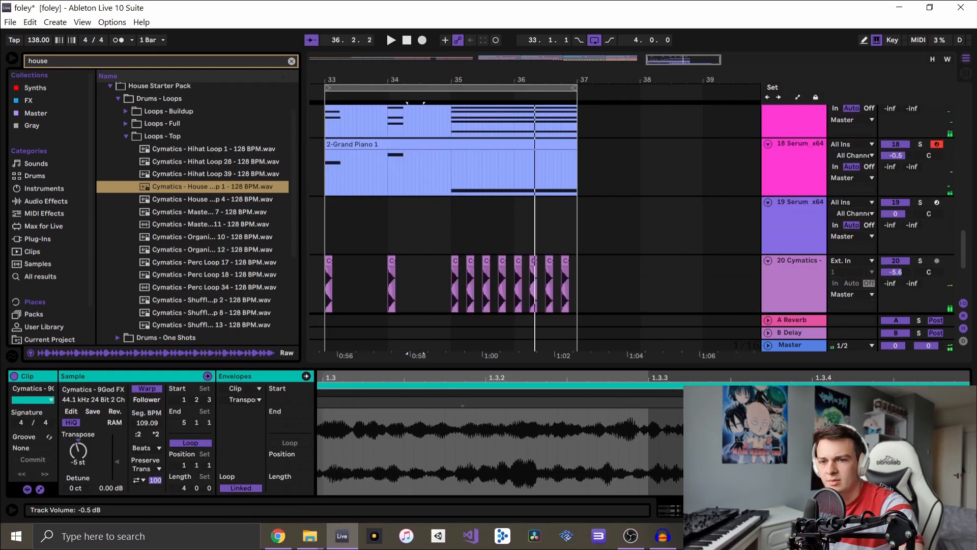
Step: Duplicate the kick track and rename the original kick track "sc"
left_click(789, 216)
key("ctrl+d")
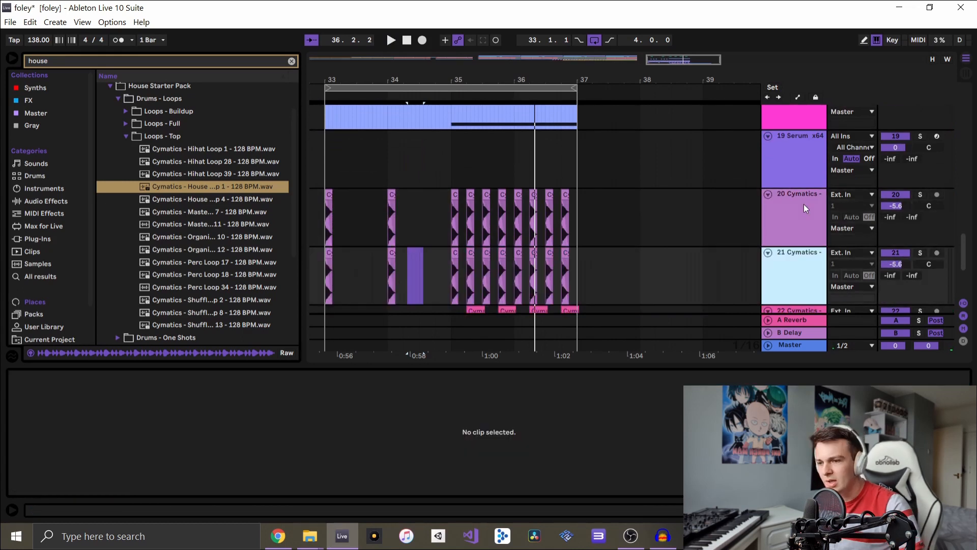
left_click(771, 229)
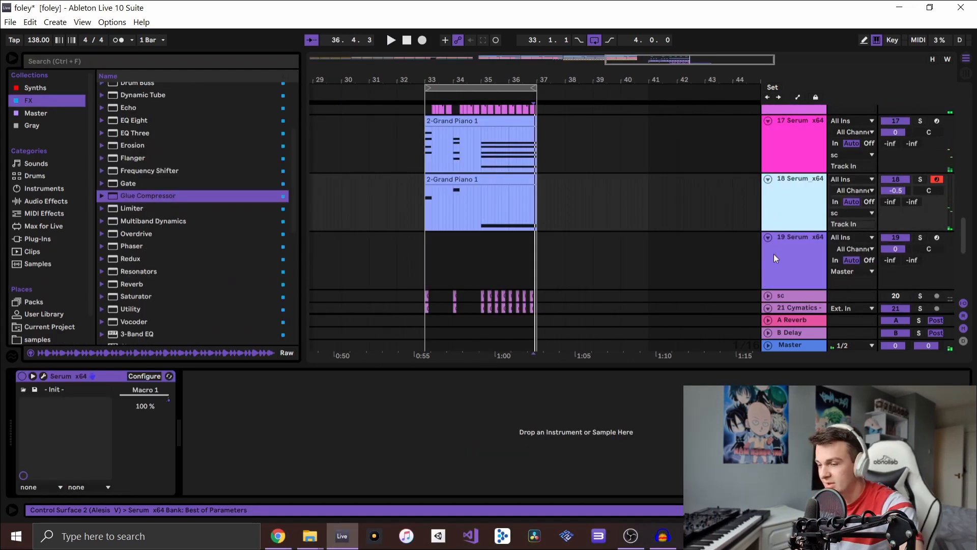
Step: Insert an audio track below the last chord Serum track and preview Cymatics - LIFE - Rain - Dripping 4.wav from the samples folder
key("ctrl+t")
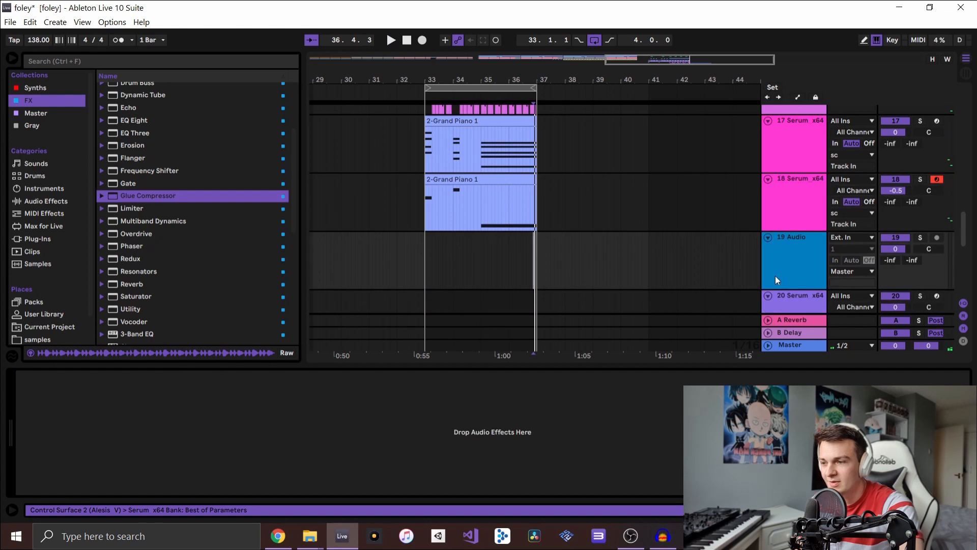
left_click(48, 330)
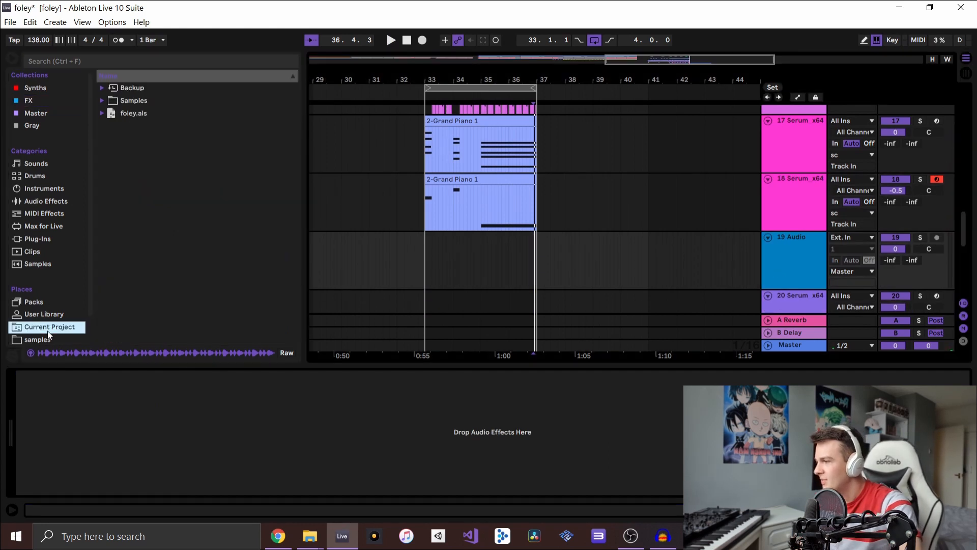
left_click(50, 341)
scroll(215, 222, "up", 6)
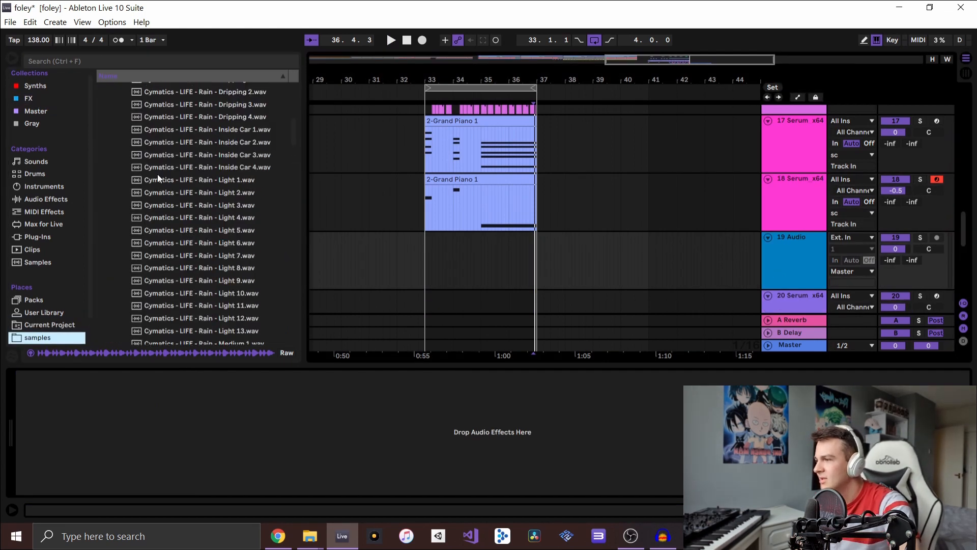
left_click(242, 185)
scroll(234, 185, "up", 1)
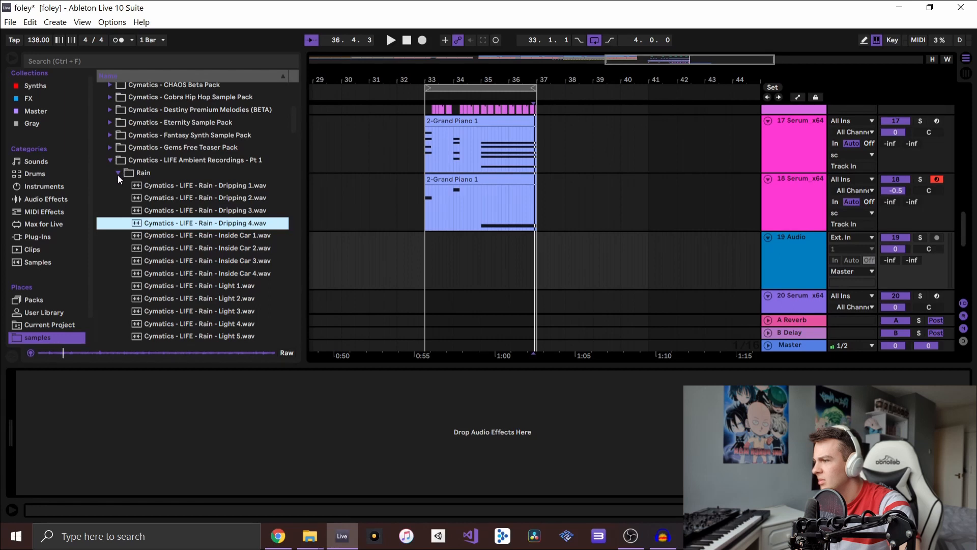
Step: Place the Rain - Dripping 4 sample on the new track, trimmed to bars 35 to 37, play the drop and open the track's output routing
left_click_drag(229, 227, 426, 252)
left_click_drag(647, 241, 532, 242)
key("space")
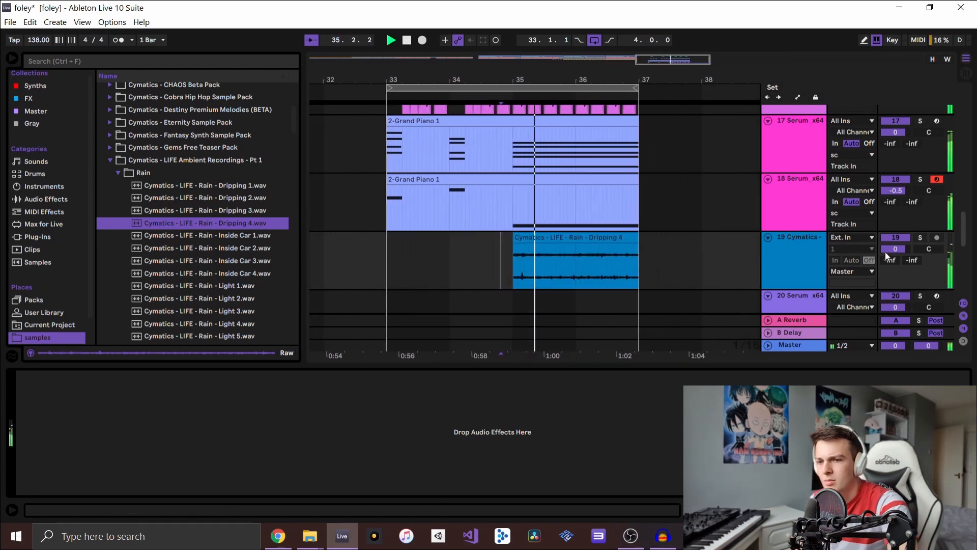
left_click(846, 271)
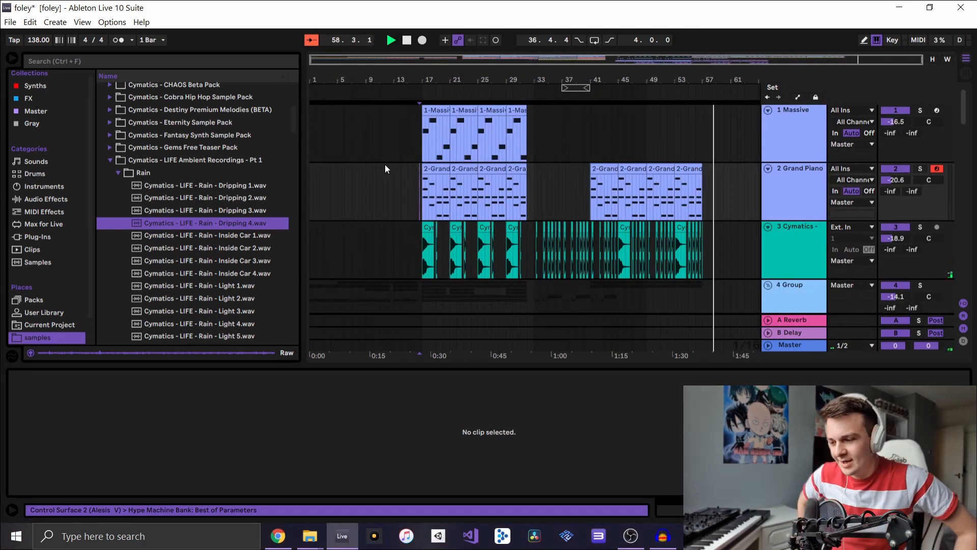
Step: Stop playback and review the full arrangement from the first tracks through to the drop's kick, snare and last sample tracks
key("space")
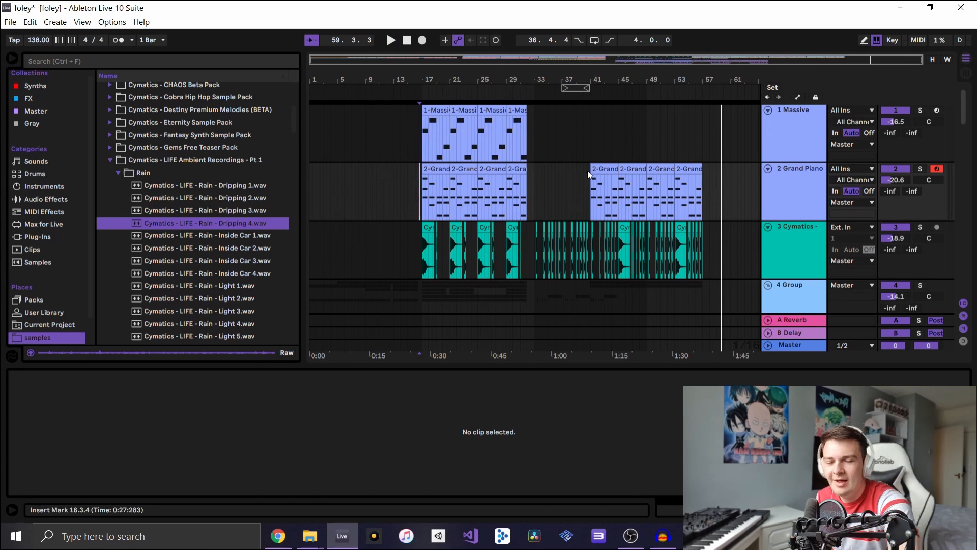
scroll(433, 193, "up", 5)
scroll(433, 193, "down", 5)
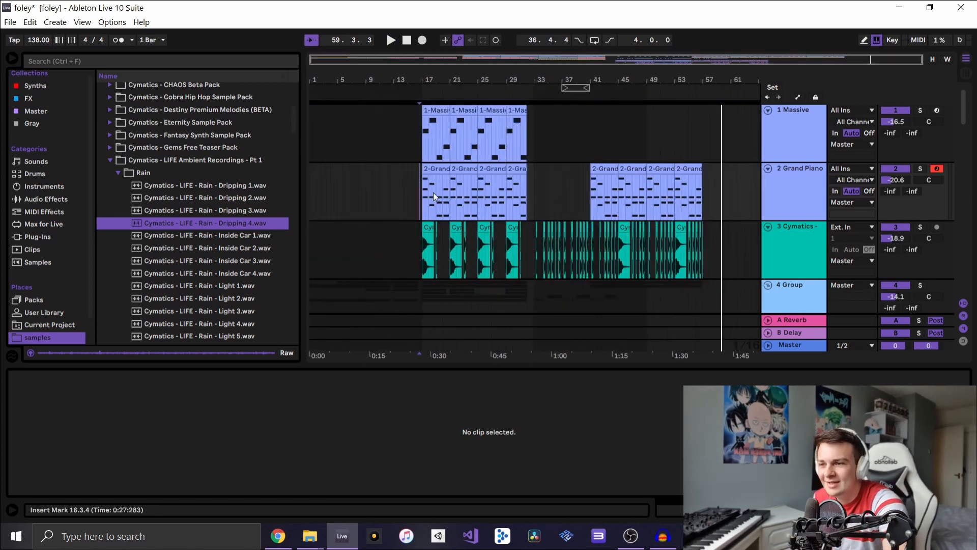
scroll(473, 187, "down", 10)
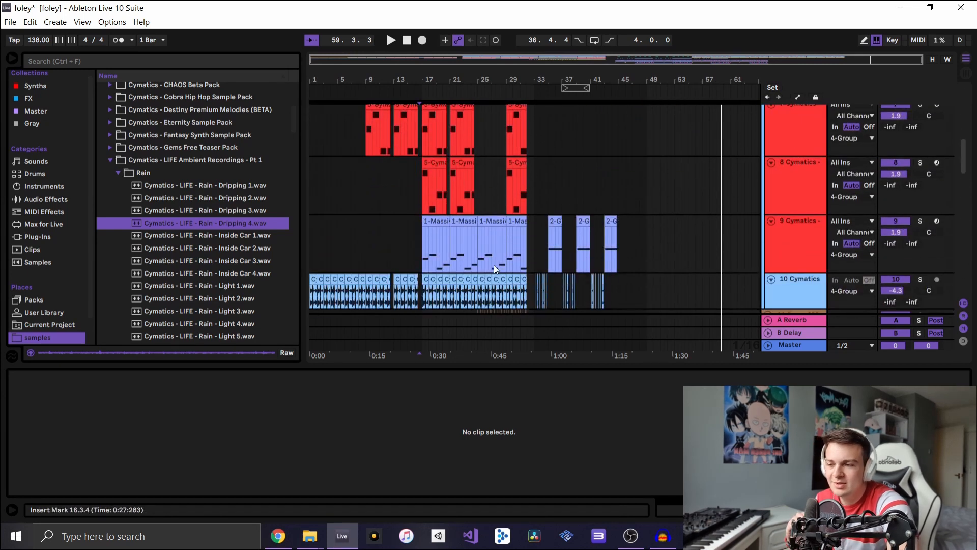
scroll(460, 262, "down", 2)
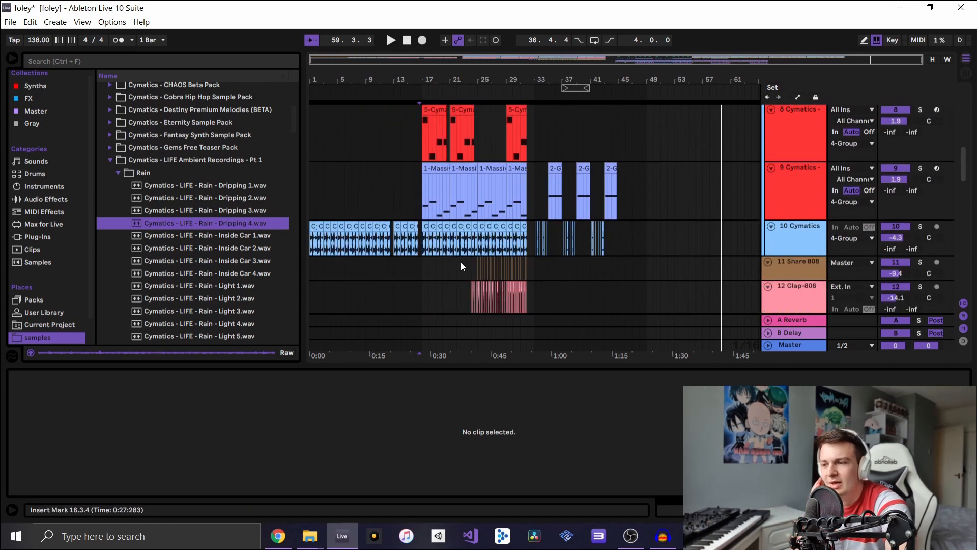
scroll(460, 262, "down", 5)
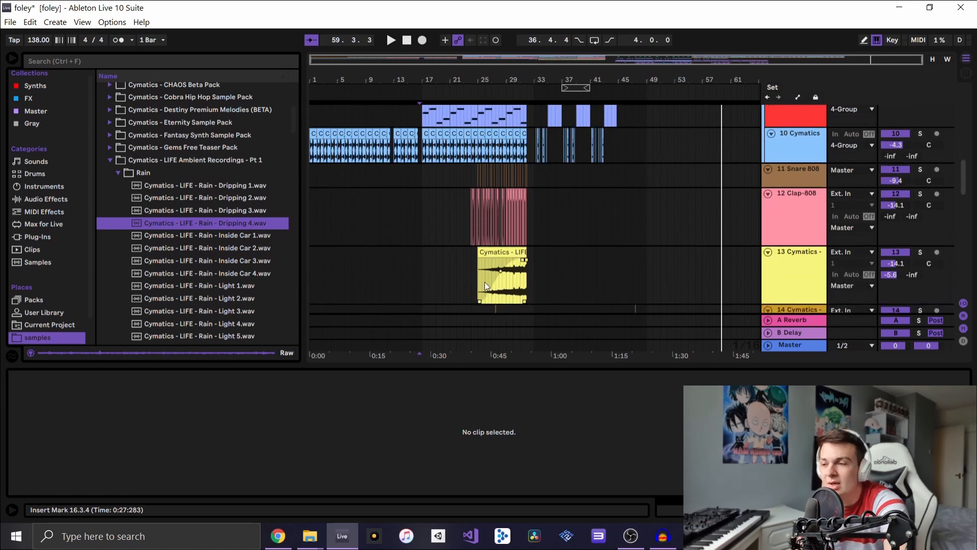
scroll(488, 264, "down", 8)
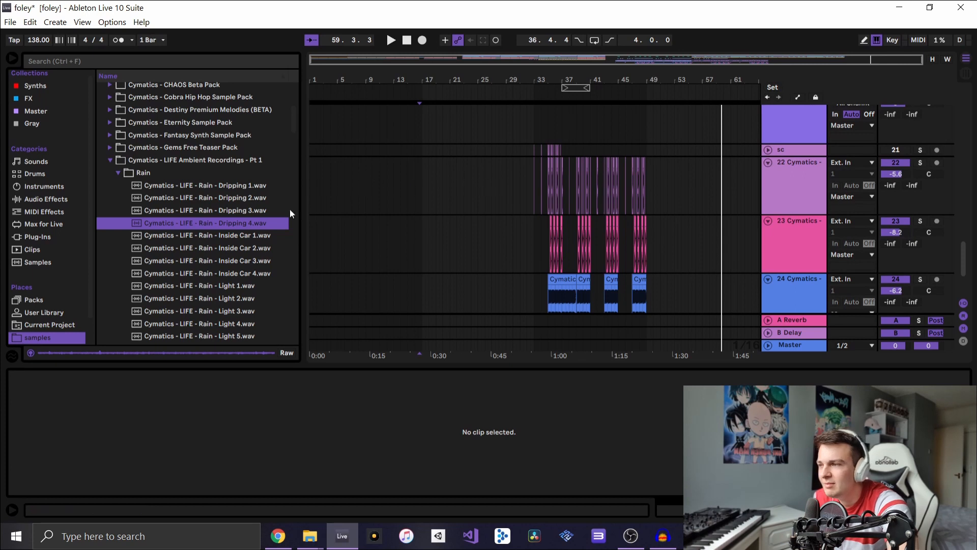
Step: Set the playback start to the beginning of the song and play the arrangement into the bar 33 drop
left_click(313, 168)
scroll(313, 160, "up", 10)
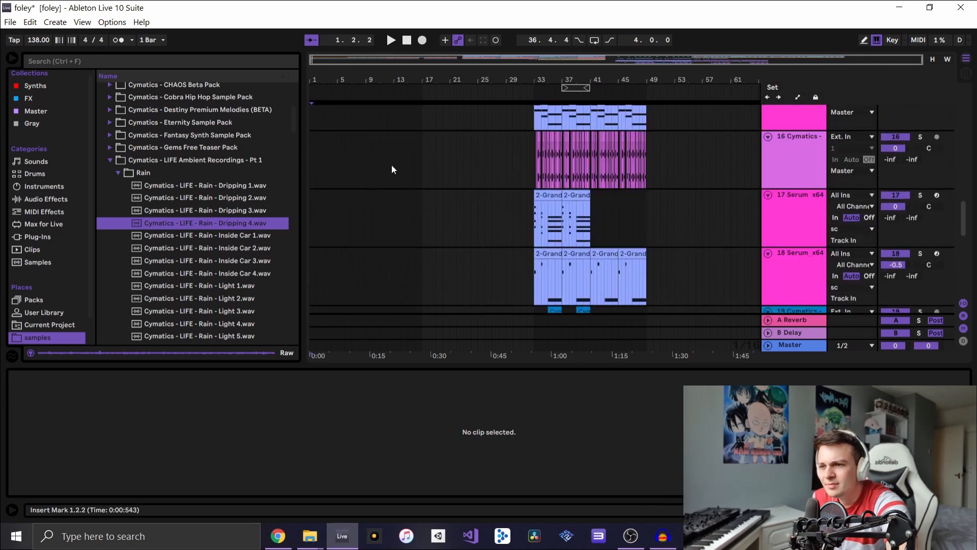
scroll(440, 212, "up", 10)
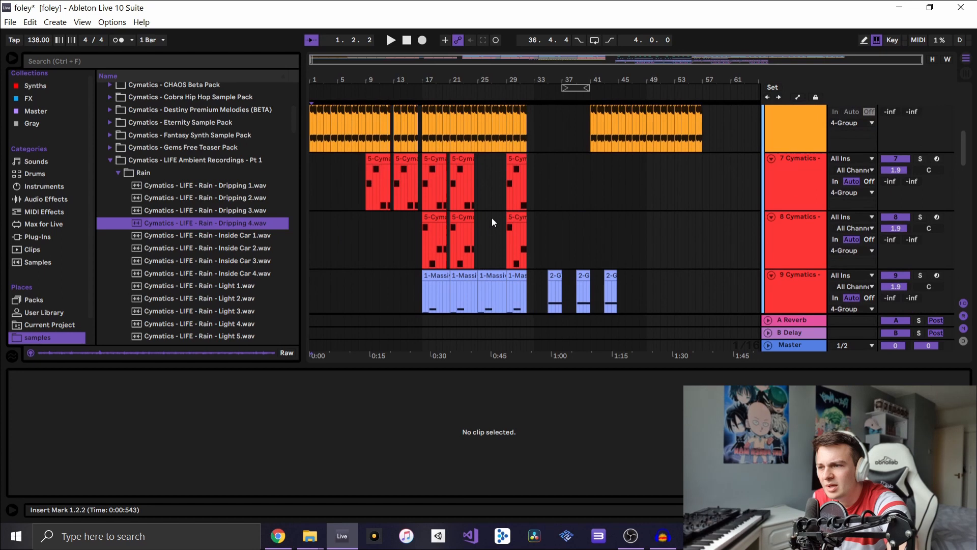
scroll(496, 184, "up", 5)
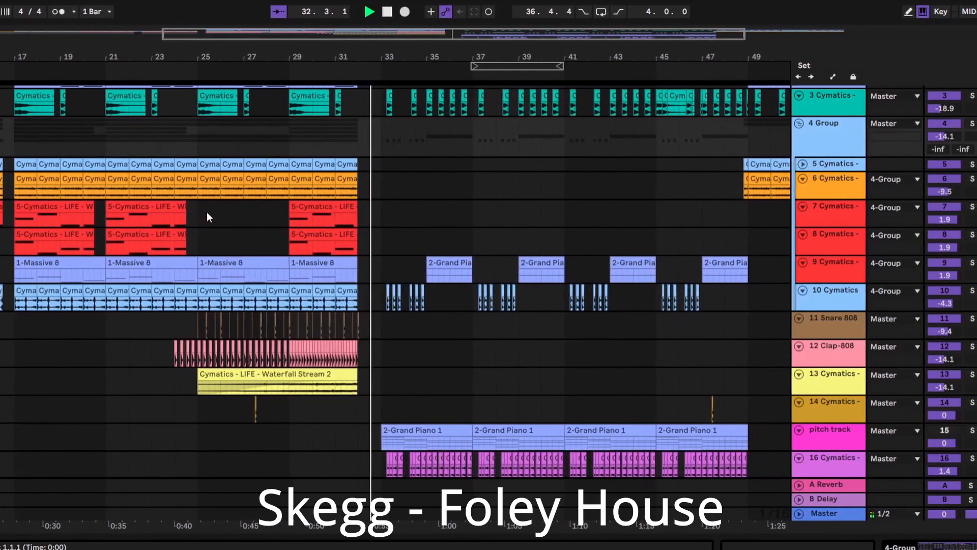
scroll(405, 285, "down", 8)
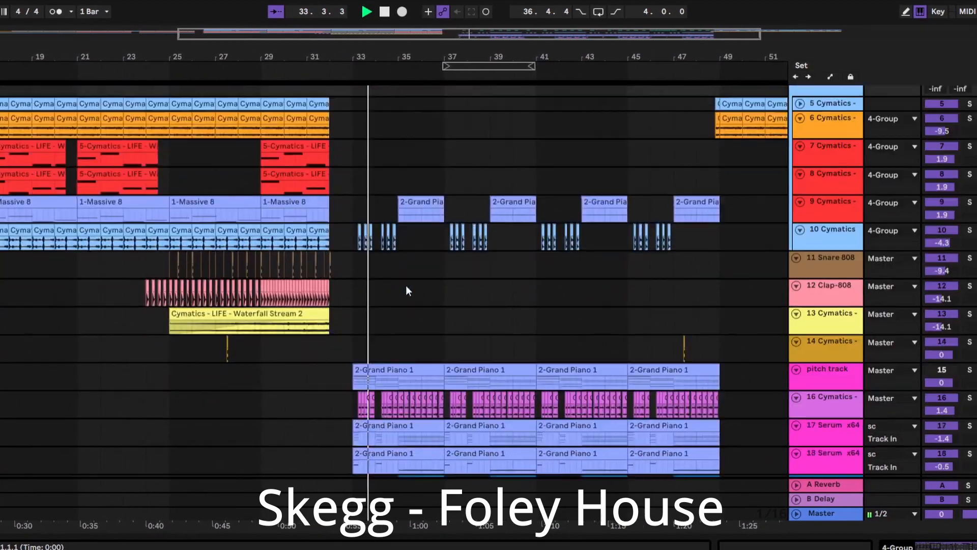